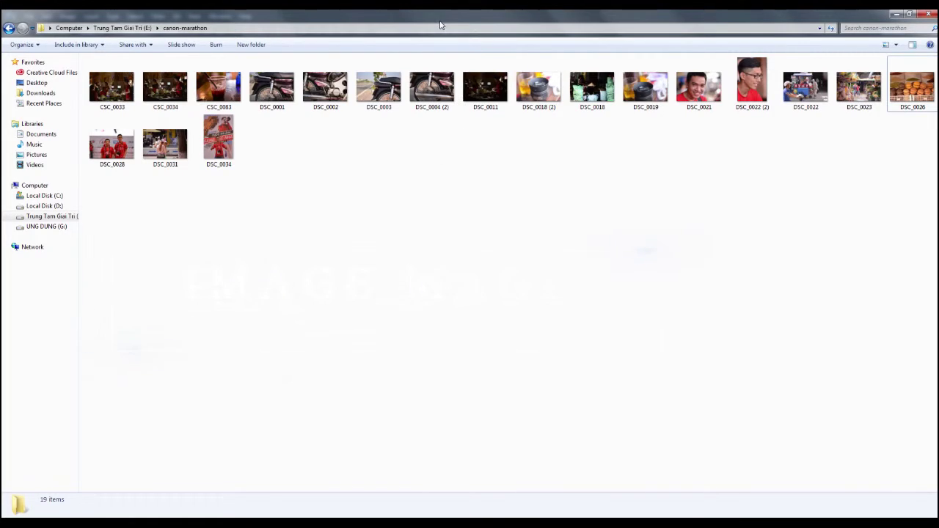
# - Shrink the canon-marathon Explorer window and move it right over Photoshop
pyautogui.moveTo(440, 26); pyautogui.dragTo(433, 48)
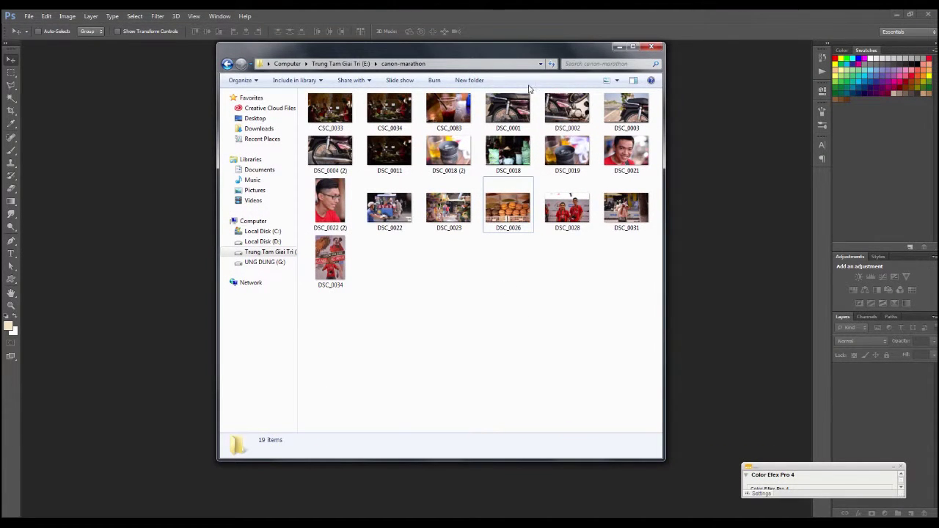
pyautogui.moveTo(514, 49); pyautogui.dragTo(631, 51)
# - Drag DSC_0026 into Photoshop, float and zoom its document, then dock it back as a tab
pyautogui.click(636, 213)
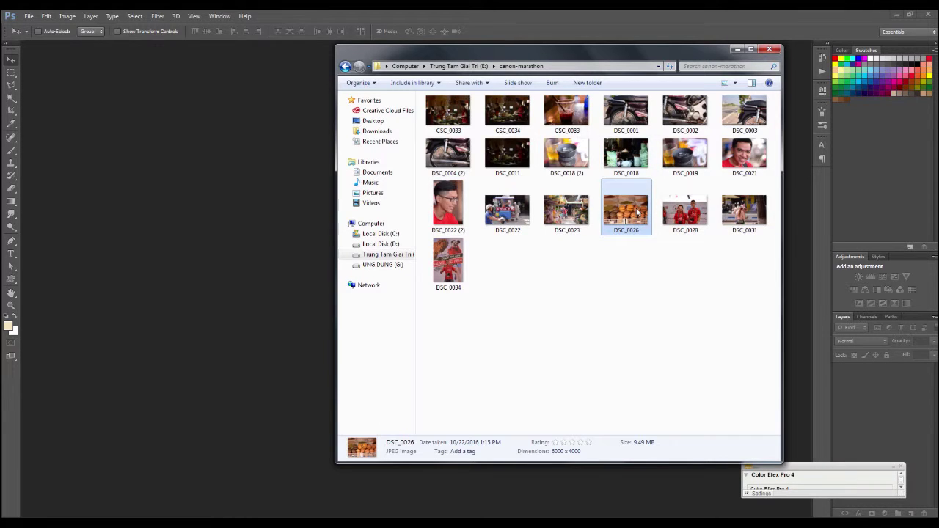
pyautogui.moveTo(637, 213)
pyautogui.mouseDown()
pyautogui.moveTo(242, 199)
pyautogui.moveTo(198, 238)
pyautogui.mouseUp()
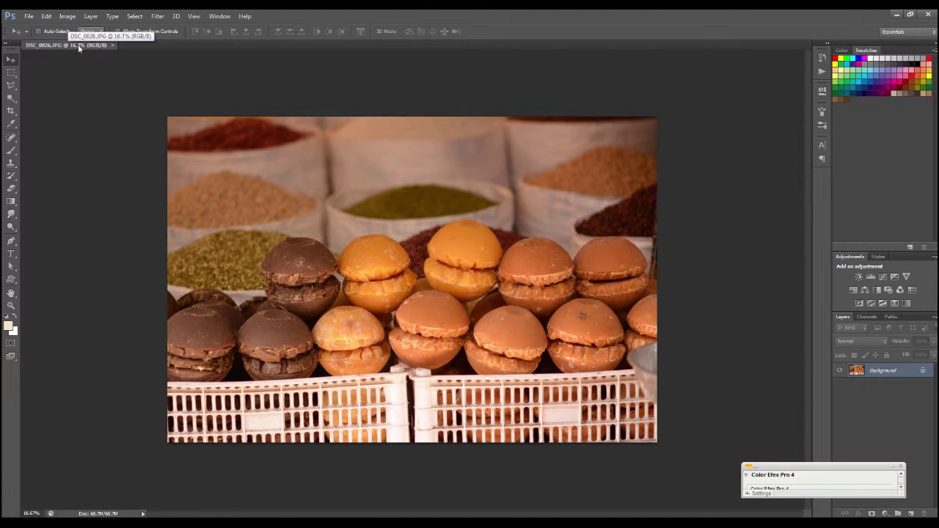
pyautogui.moveTo(78, 44)
pyautogui.mouseDown()
pyautogui.moveTo(98, 63)
pyautogui.moveTo(153, 66)
pyautogui.moveTo(110, 72)
pyautogui.mouseUp()
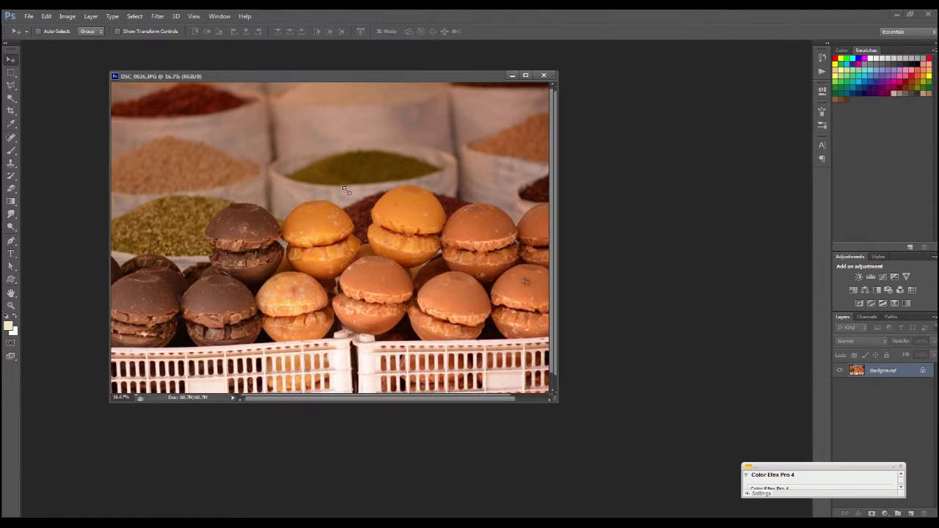
pyautogui.scroll(-1, 458, 250)
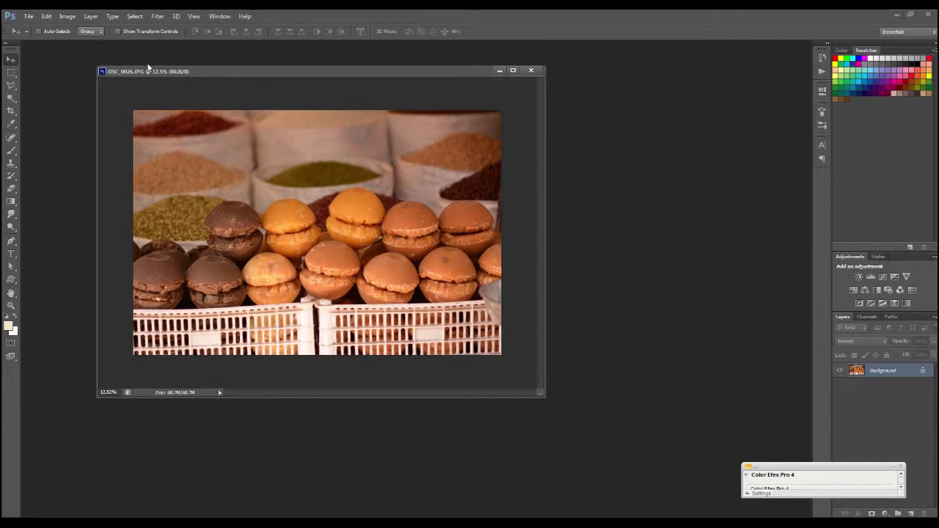
pyautogui.moveTo(172, 77); pyautogui.dragTo(131, 44)
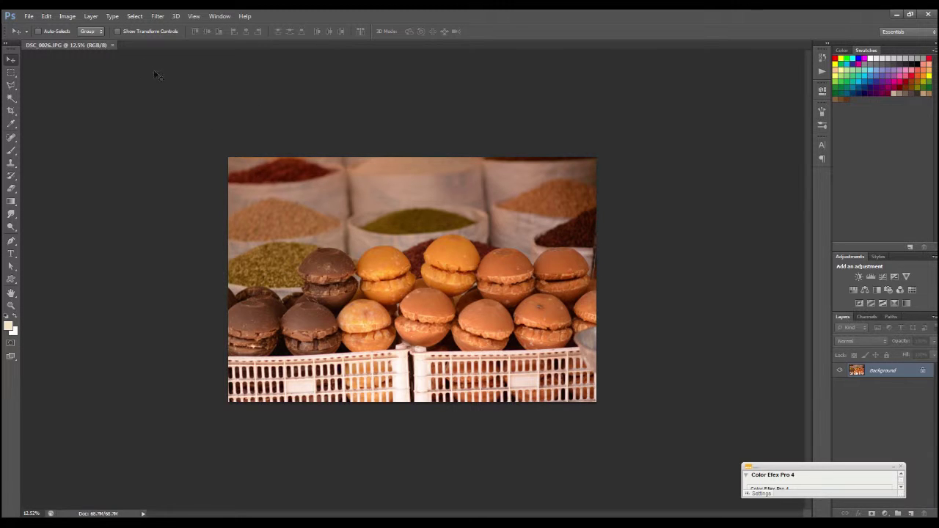
# - Close DSC_0026 and bring up Photoshop's Camera Raw preferences
pyautogui.click(113, 45)
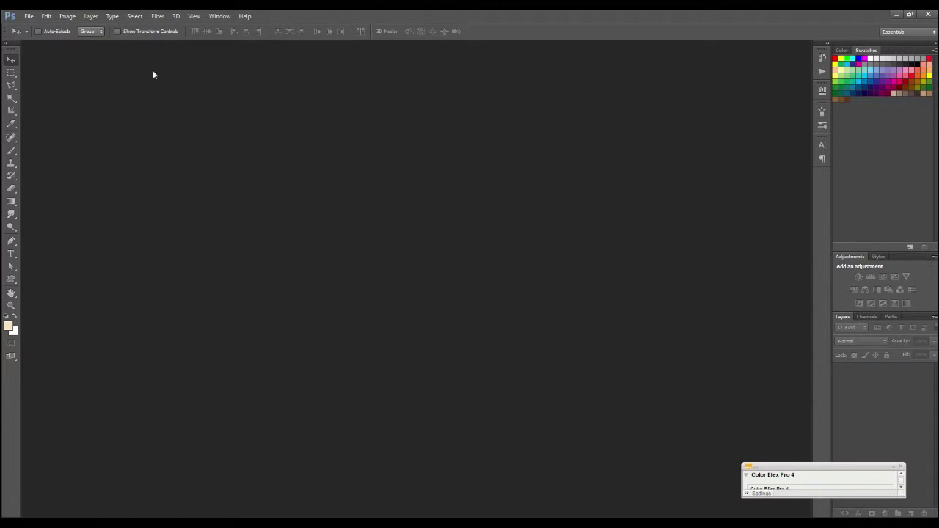
pyautogui.click(47, 16)
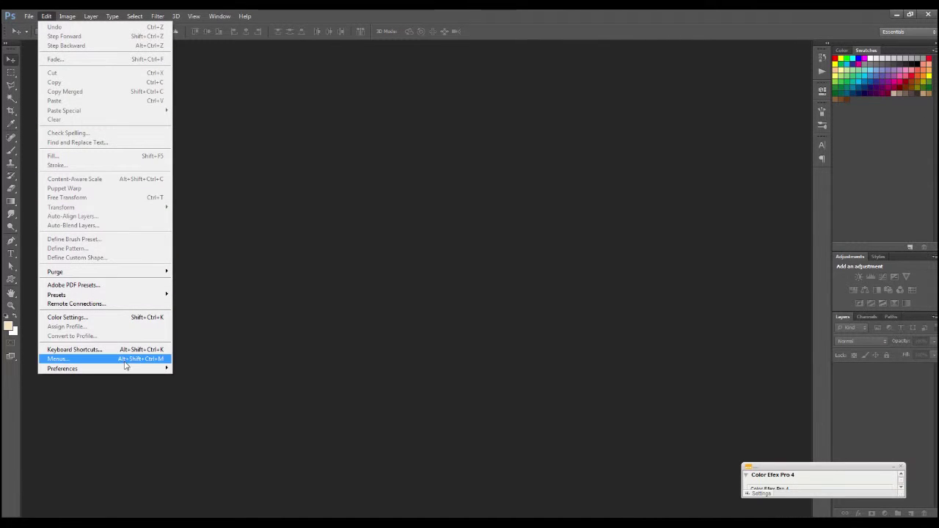
pyautogui.moveTo(103, 369)
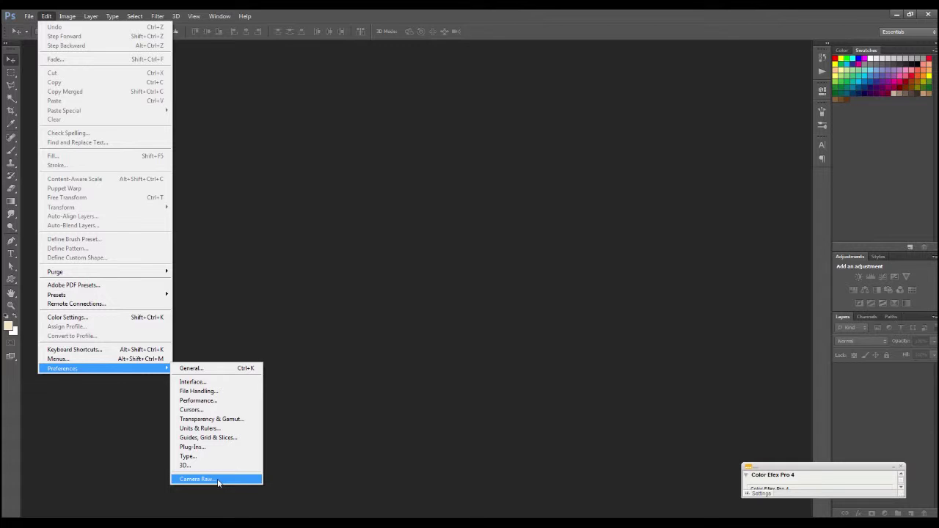
pyautogui.click(218, 479)
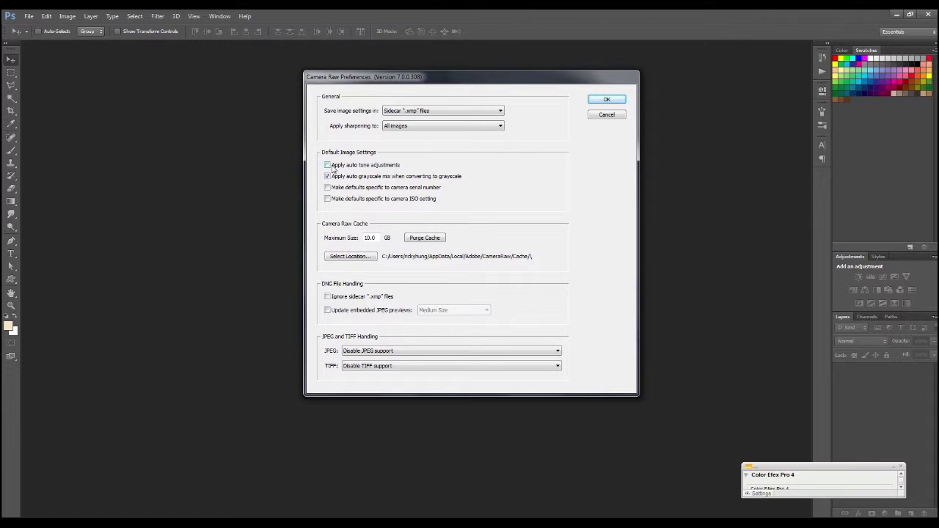
pyautogui.press('super+plus')
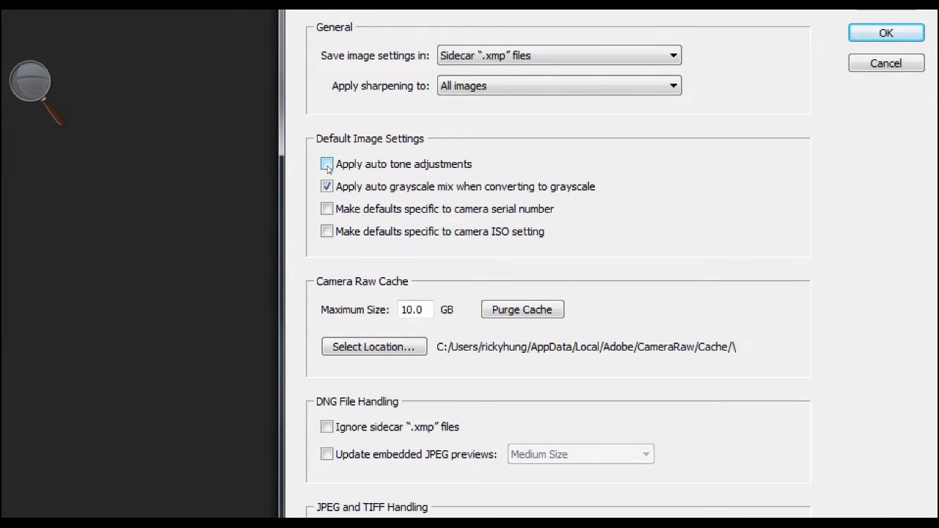
pyautogui.press('super+minus')
# - Set JPEG and TIFF handling to 'Automatically open all supported' files and confirm
pyautogui.click(355, 350)
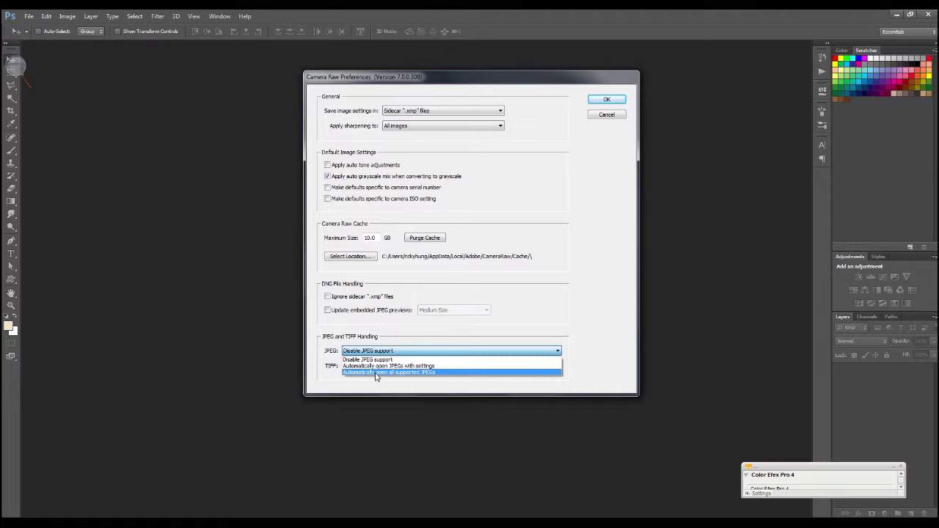
pyautogui.click(376, 371)
pyautogui.click(386, 366)
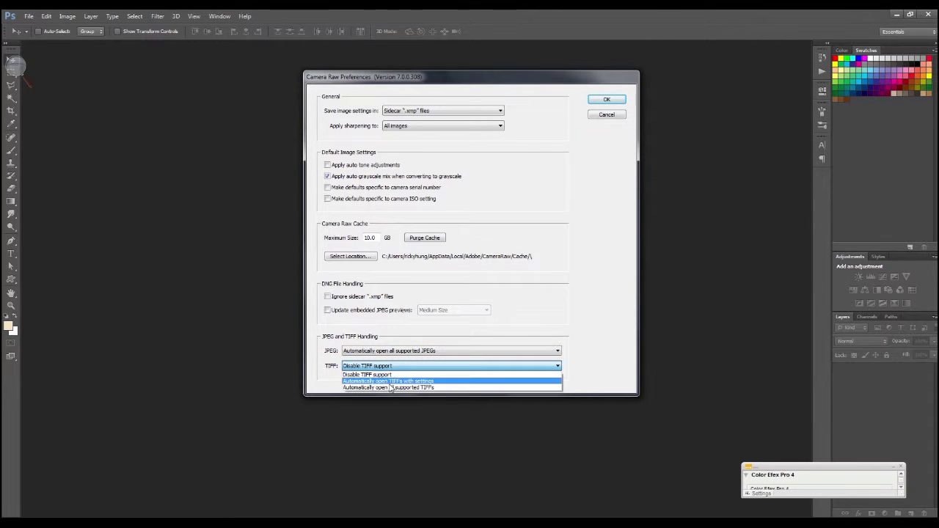
pyautogui.click(391, 387)
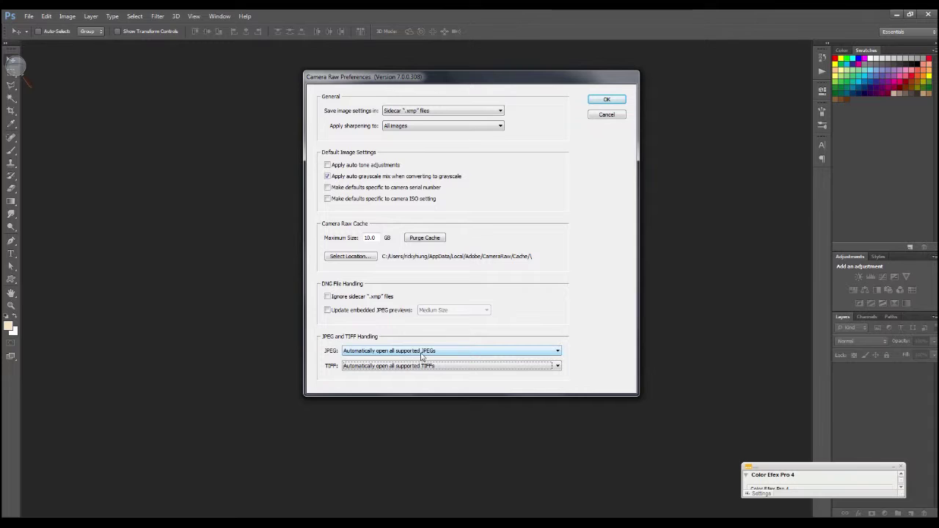
pyautogui.click(372, 353)
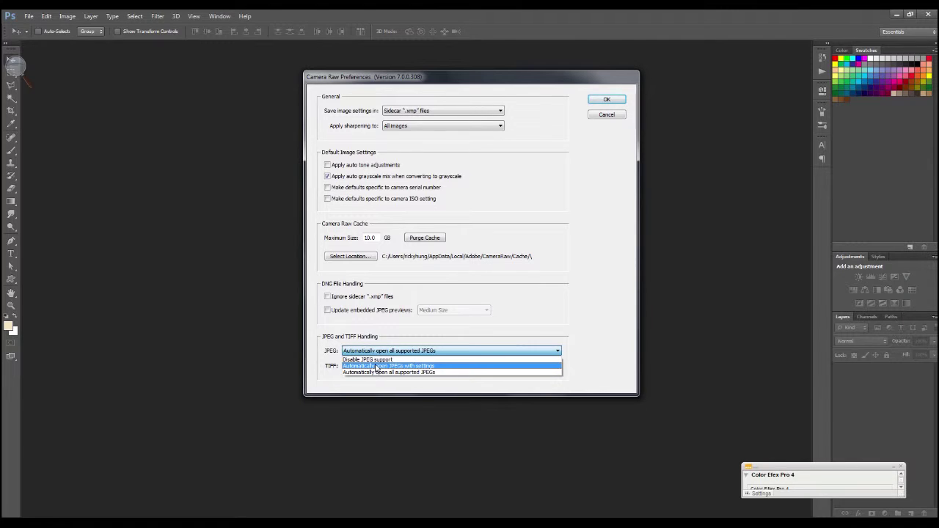
pyautogui.click(376, 372)
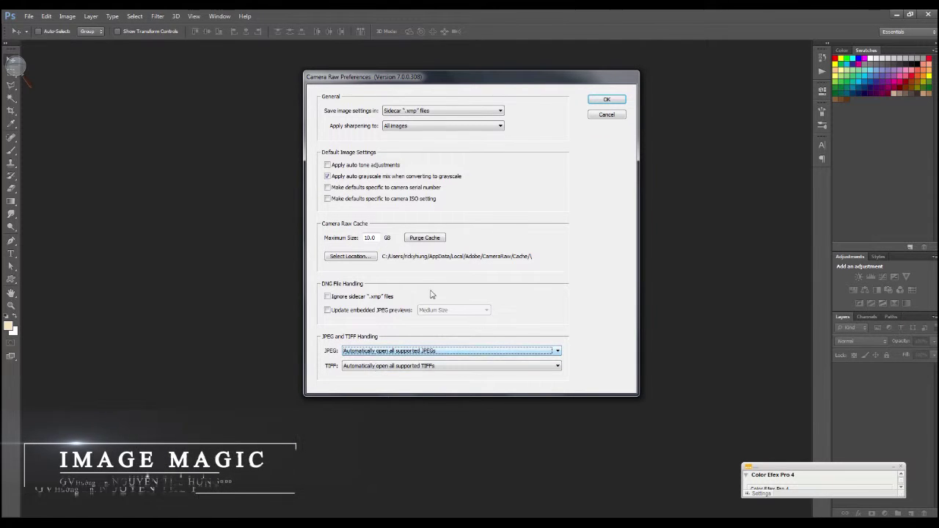
pyautogui.click(607, 100)
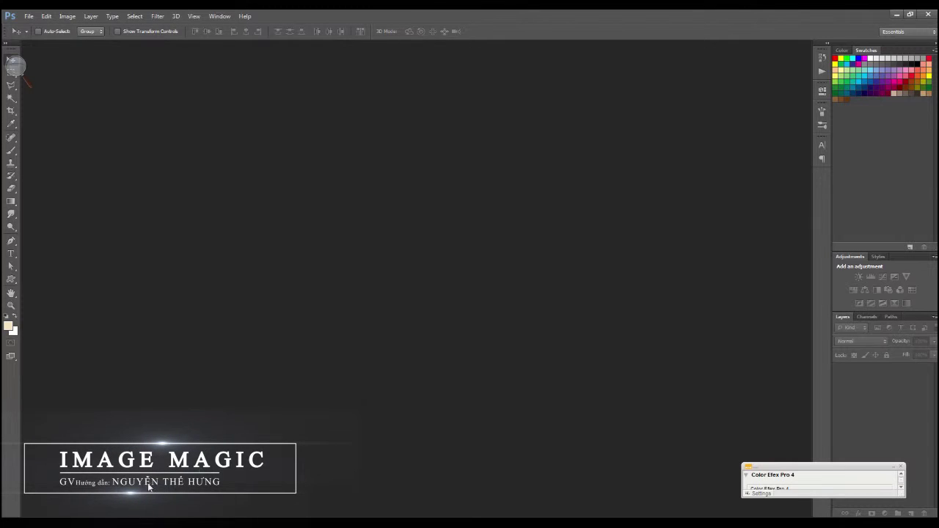
# - Return to the canon-marathon folder and open DSC_0018 in Windows Photo Viewer
pyautogui.hotkey('alt', 'Tab')
pyautogui.click(561, 261)
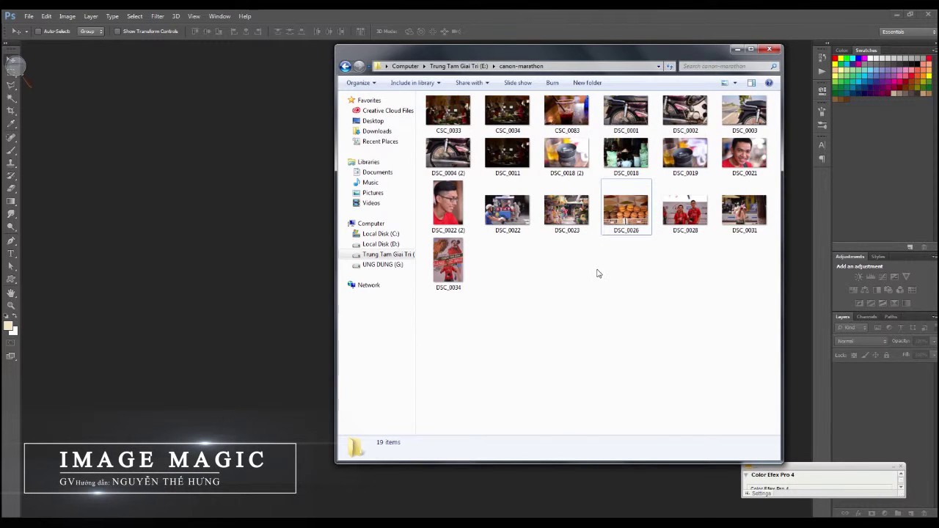
pyautogui.click(642, 150)
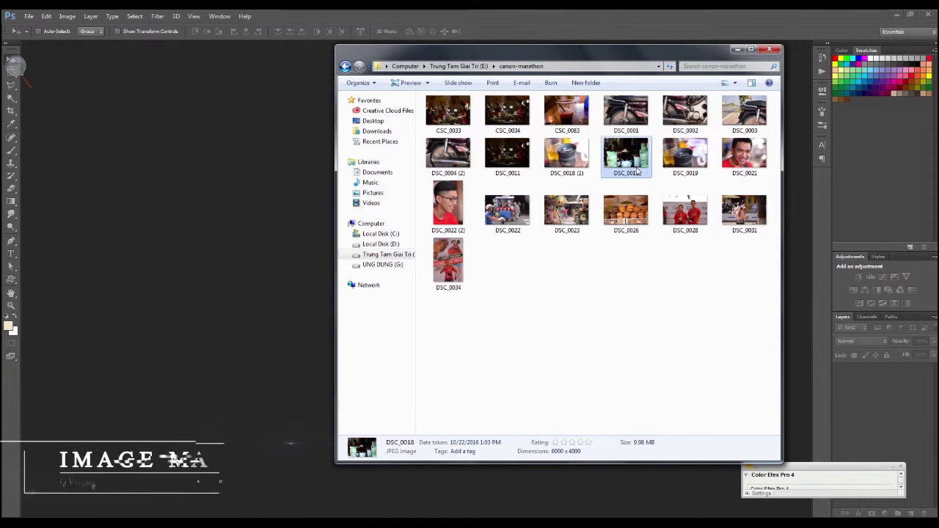
pyautogui.doubleClick(637, 170)
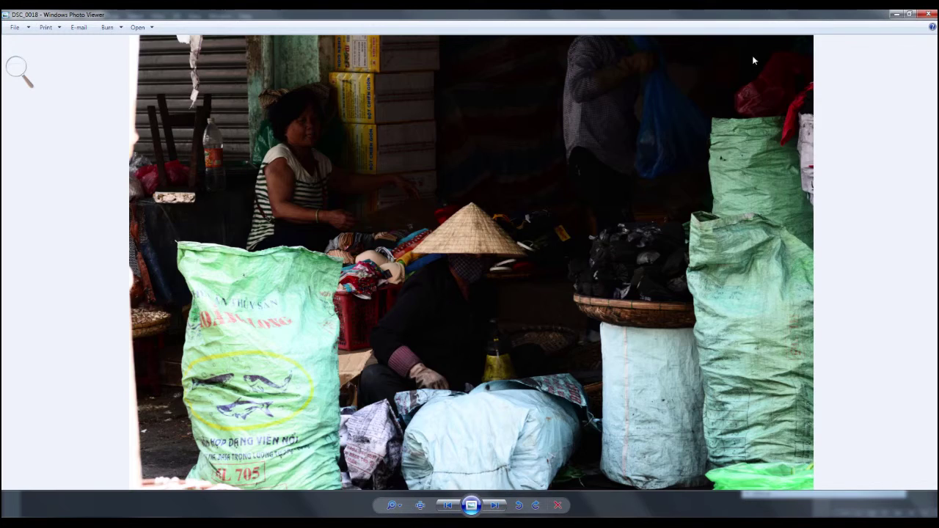
# - Zoom into and pan around DSC_0018 in a maximized Photo Viewer, then close it
pyautogui.doubleClick(765, 14)
pyautogui.moveTo(709, 24); pyautogui.dragTo(530, 39)
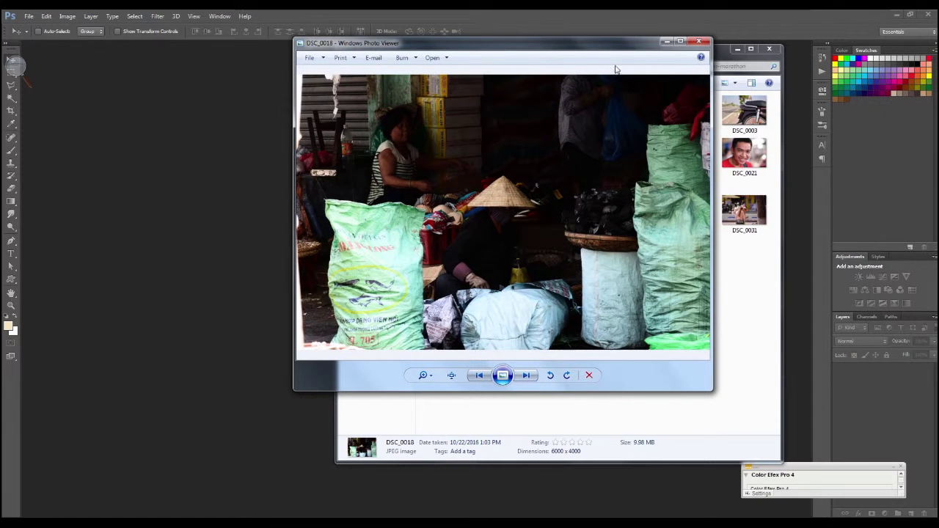
pyautogui.click(680, 40)
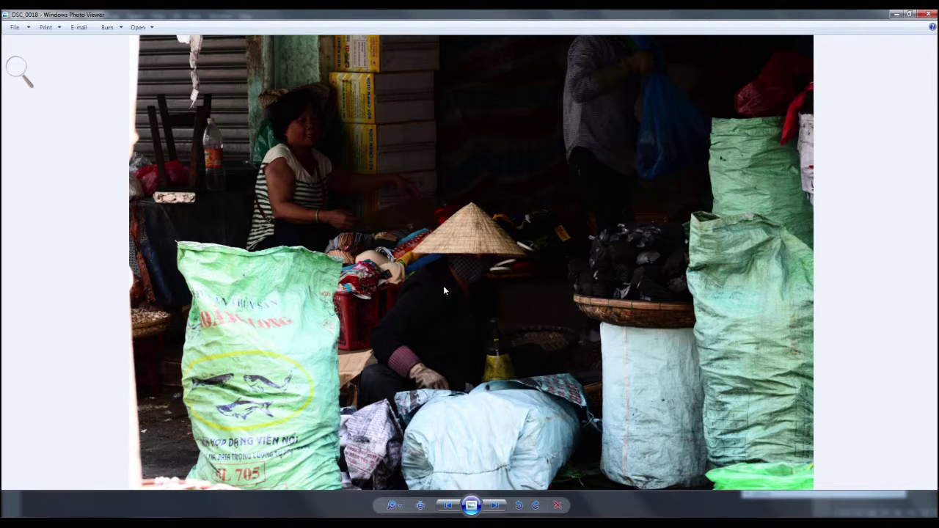
pyautogui.scroll(1, 477, 322)
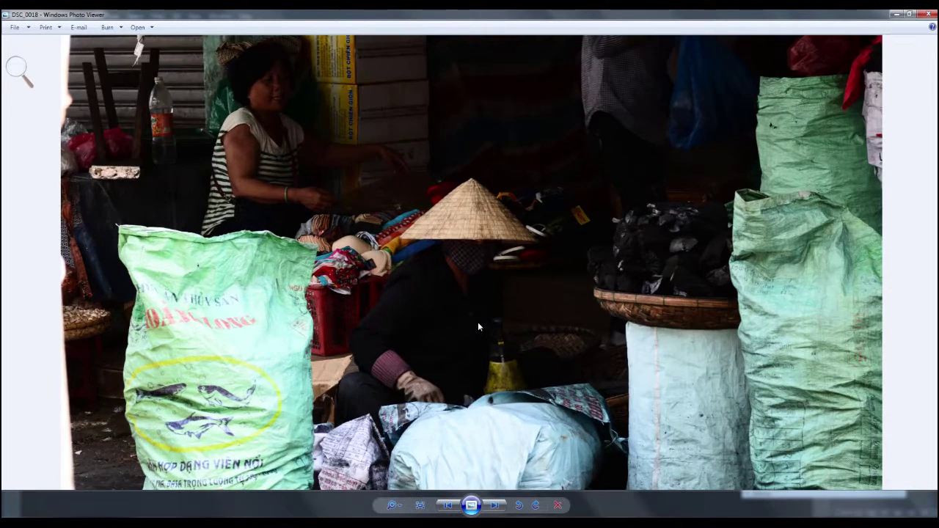
pyautogui.moveTo(494, 298)
pyautogui.mouseDown()
pyautogui.moveTo(494, 355)
pyautogui.moveTo(534, 158)
pyautogui.moveTo(517, 248)
pyautogui.mouseUp()
pyautogui.scroll(-1, 518, 267)
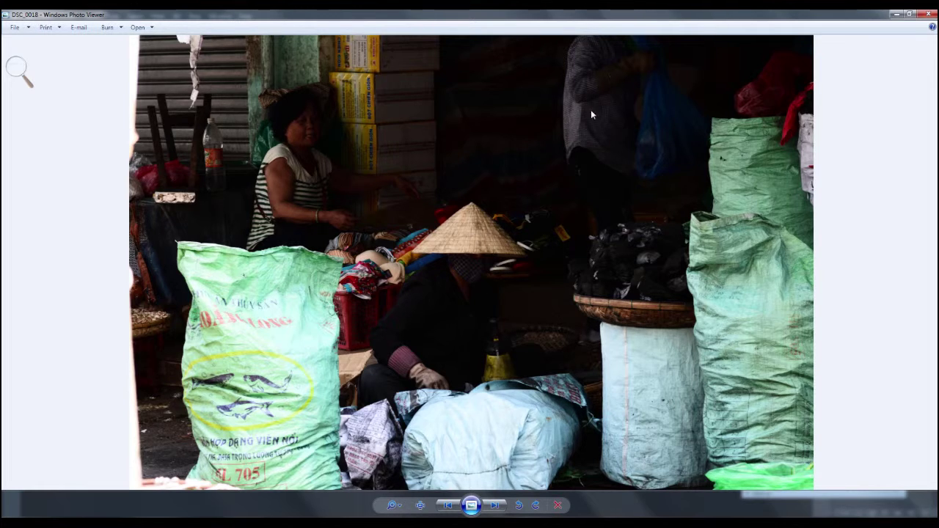
pyautogui.press('Escape')
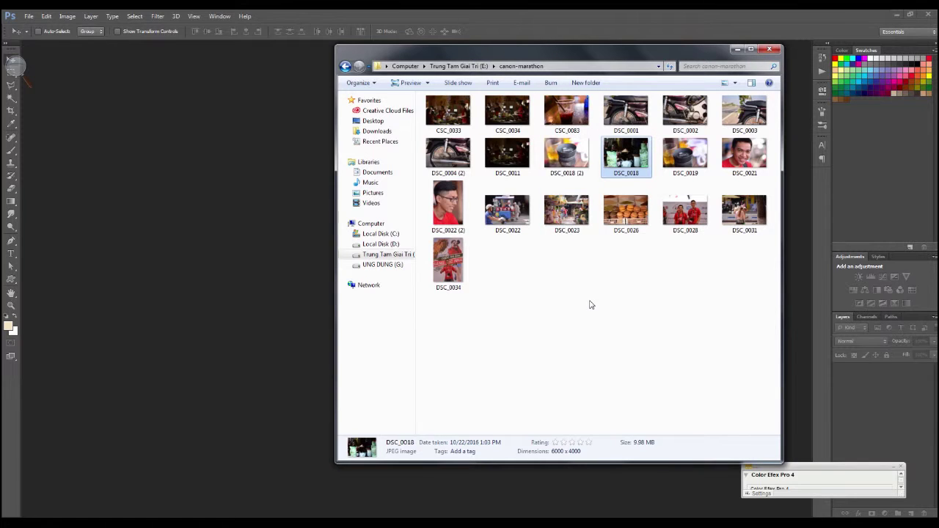
# - Drag DSC_0018 from Explorer onto Photoshop to open it in Camera Raw
pyautogui.click(591, 304)
pyautogui.moveTo(625, 154)
pyautogui.mouseDown()
pyautogui.moveTo(481, 109)
pyautogui.moveTo(234, 213)
pyautogui.mouseUp()
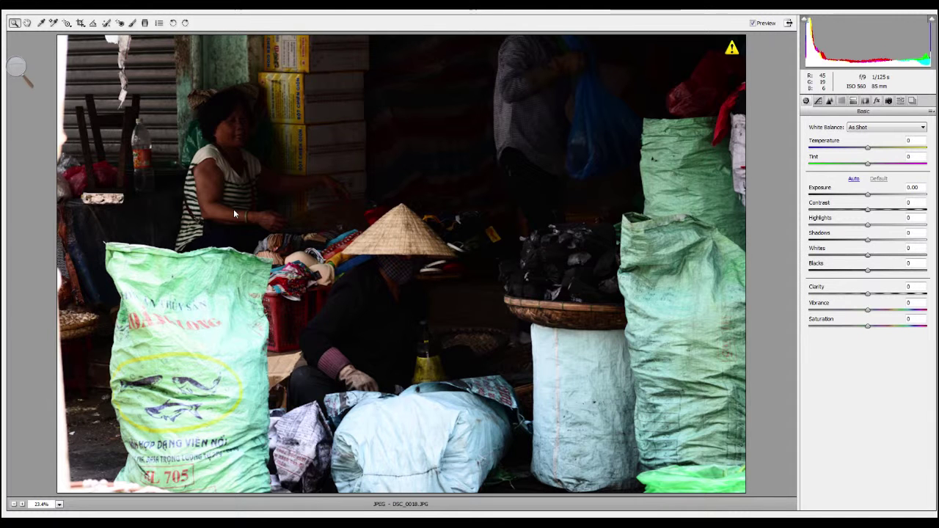
# - Put Camera Raw in a centred floating window and toggle the adjustment Preview
pyautogui.click(788, 26)
pyautogui.moveTo(649, 37)
pyautogui.mouseDown()
pyautogui.moveTo(812, 46)
pyautogui.moveTo(758, 37)
pyautogui.mouseUp()
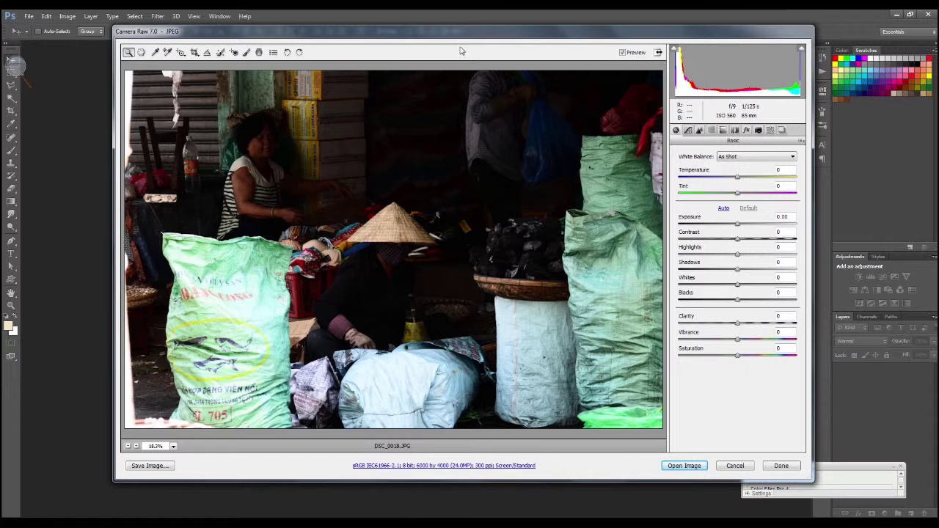
pyautogui.moveTo(468, 37); pyautogui.dragTo(454, 49)
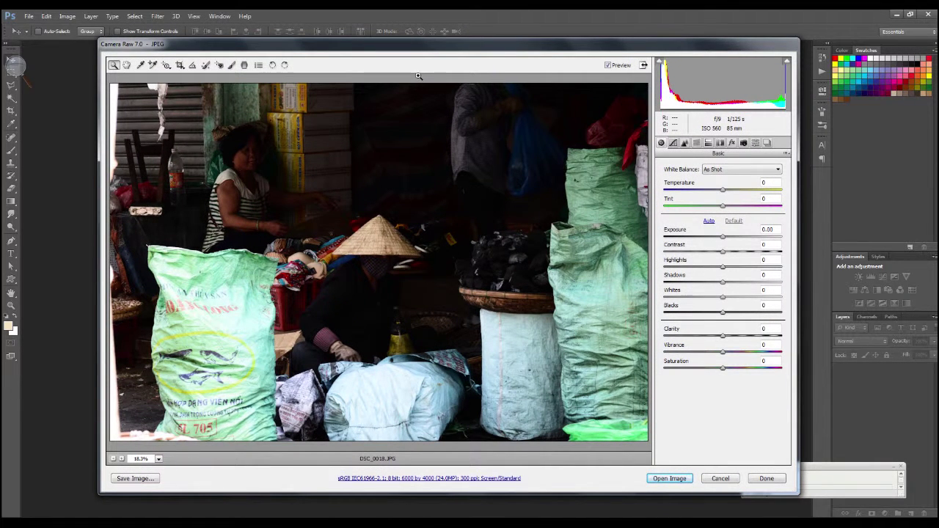
pyautogui.click(608, 66)
pyautogui.click(608, 67)
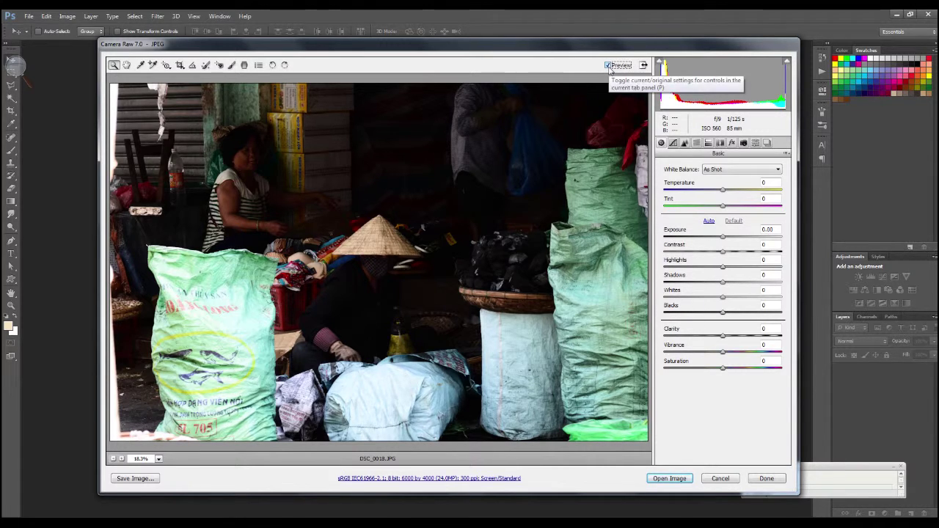
pyautogui.click(608, 66)
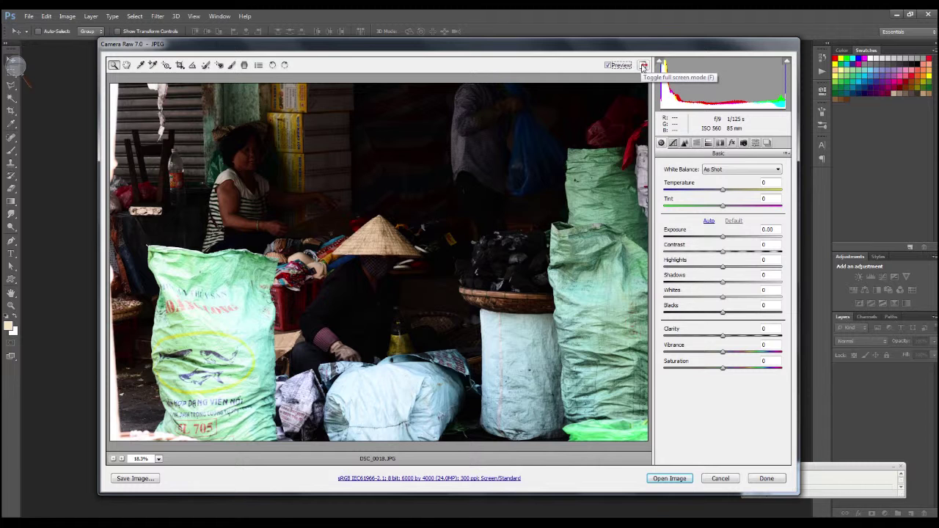
# - Return Camera Raw to full-screen mode after briefly resizing its floating window
pyautogui.click(642, 66)
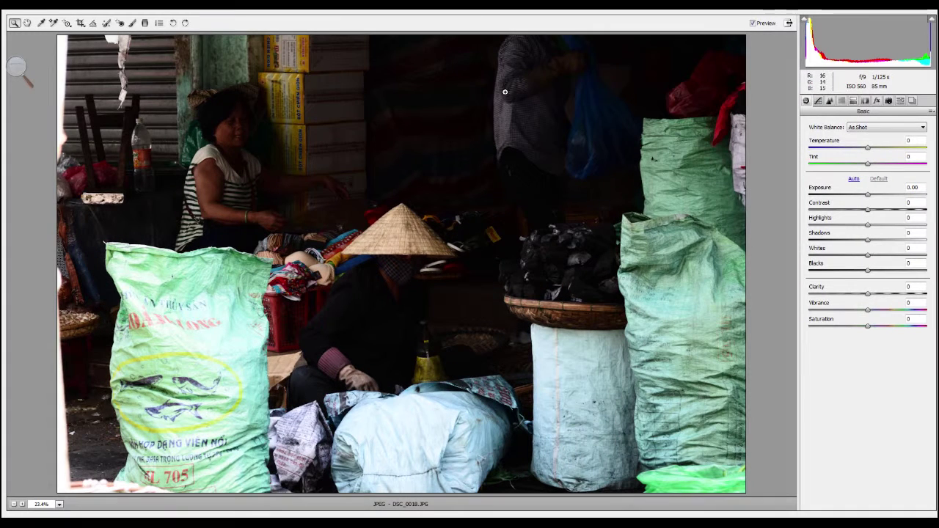
pyautogui.click(785, 25)
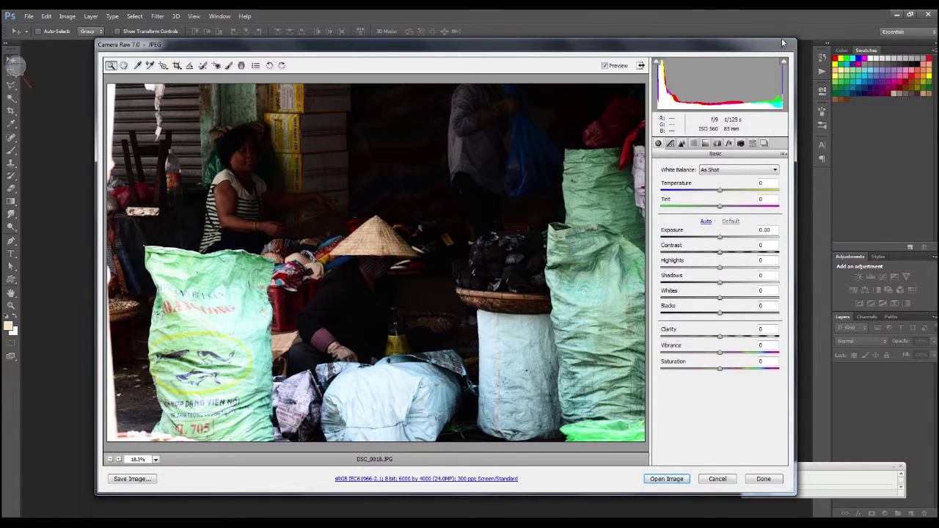
pyautogui.moveTo(561, 93); pyautogui.dragTo(561, 83)
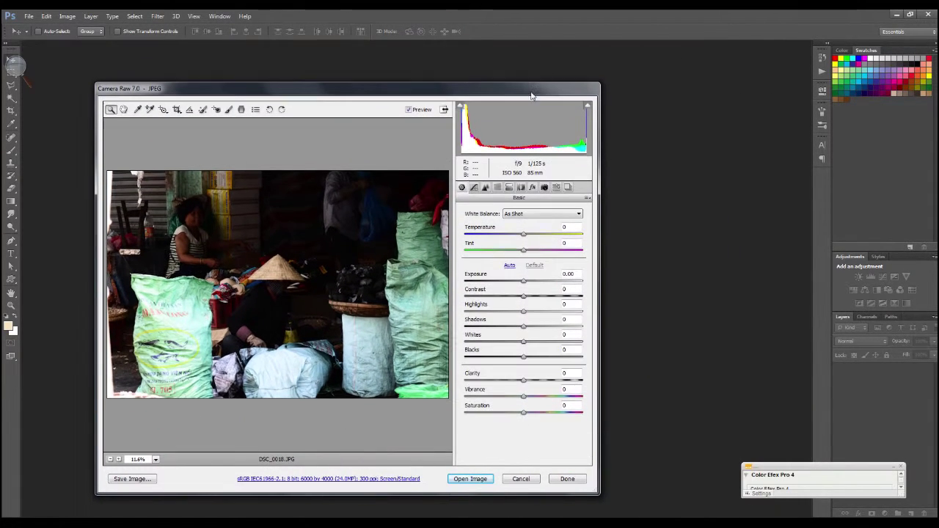
pyautogui.click(444, 110)
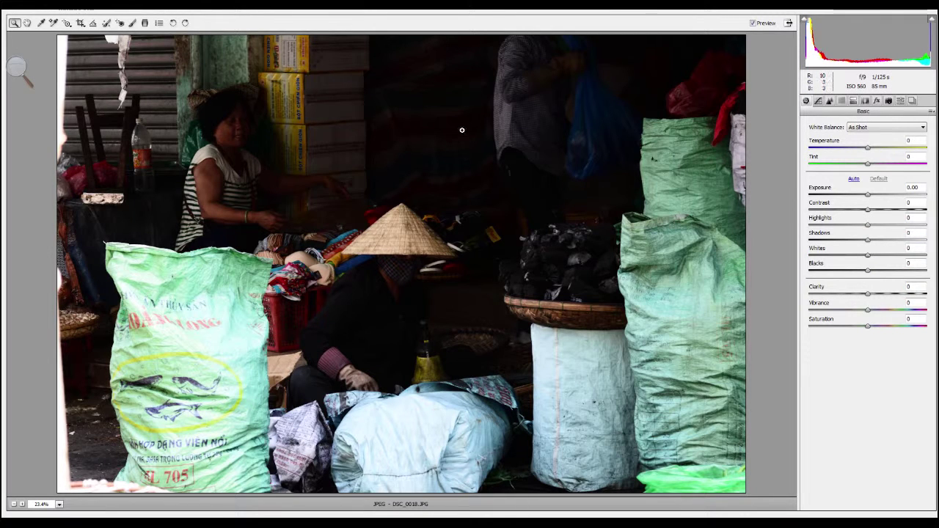
pyautogui.click(16, 68)
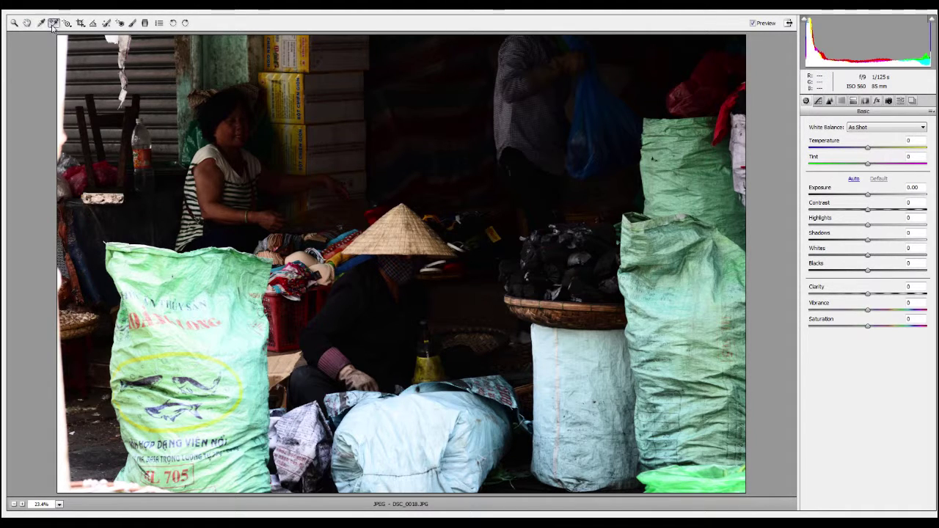
pyautogui.click(119, 22)
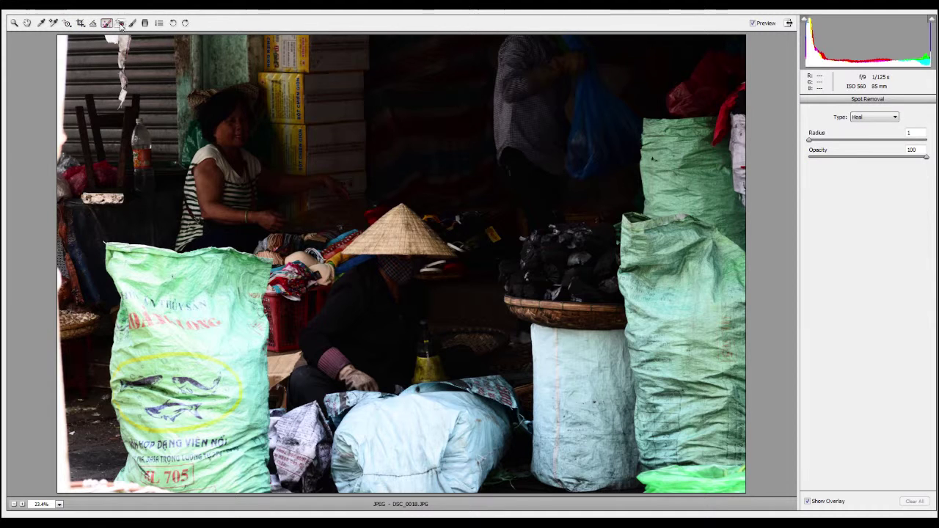
pyautogui.click(133, 23)
pyautogui.click(144, 23)
pyautogui.click(158, 23)
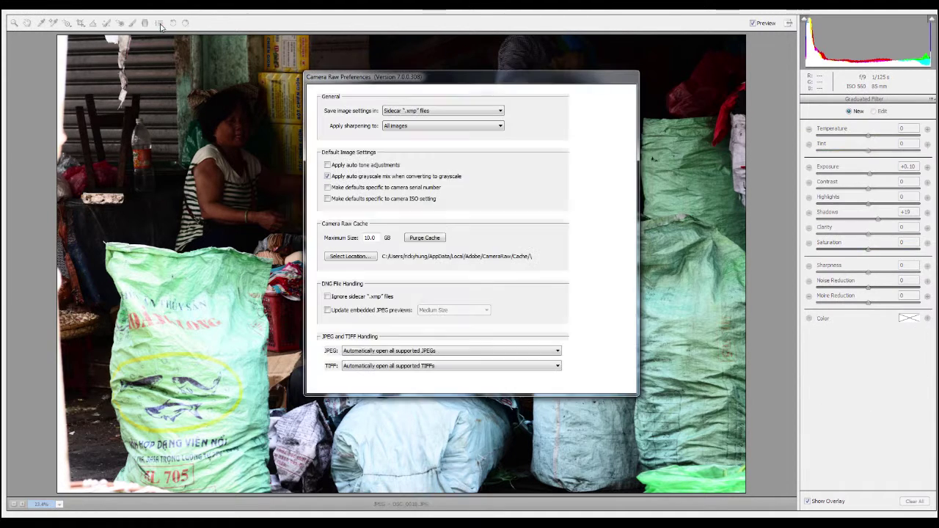
pyautogui.click(597, 116)
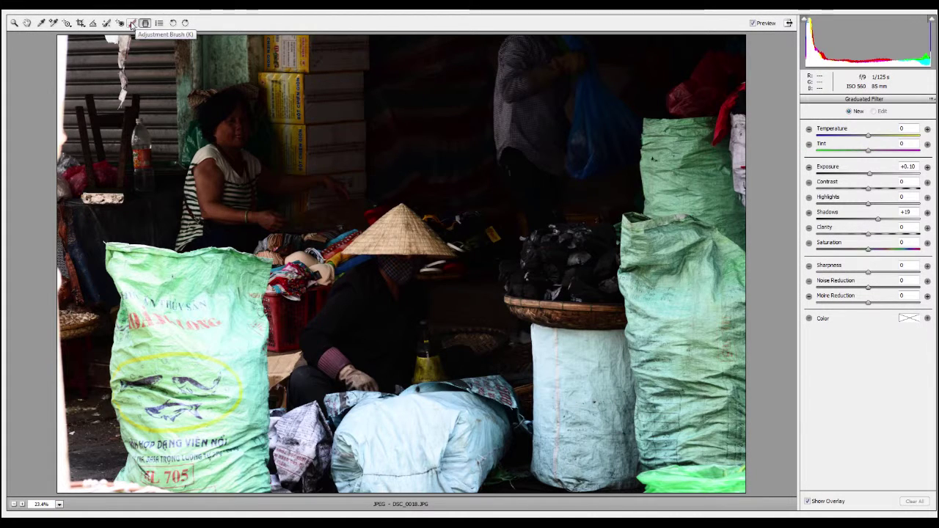
pyautogui.click(133, 23)
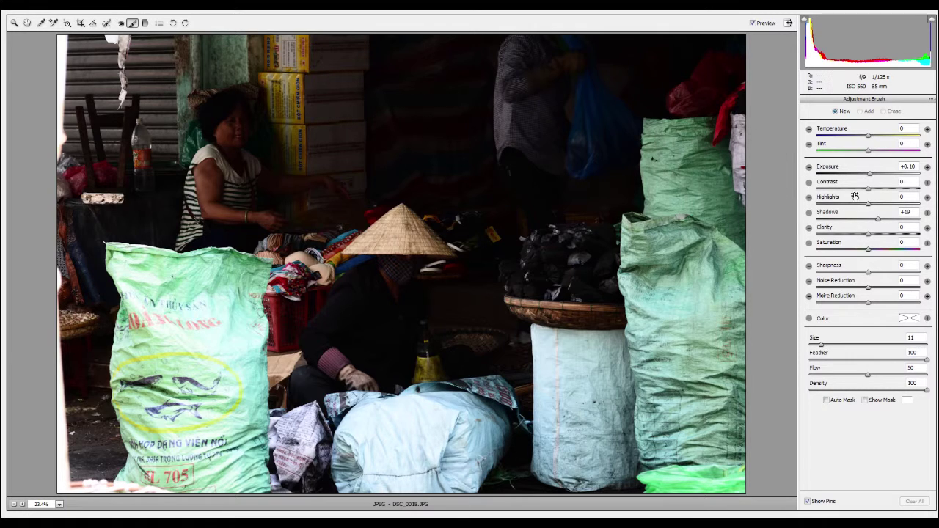
pyautogui.click(145, 23)
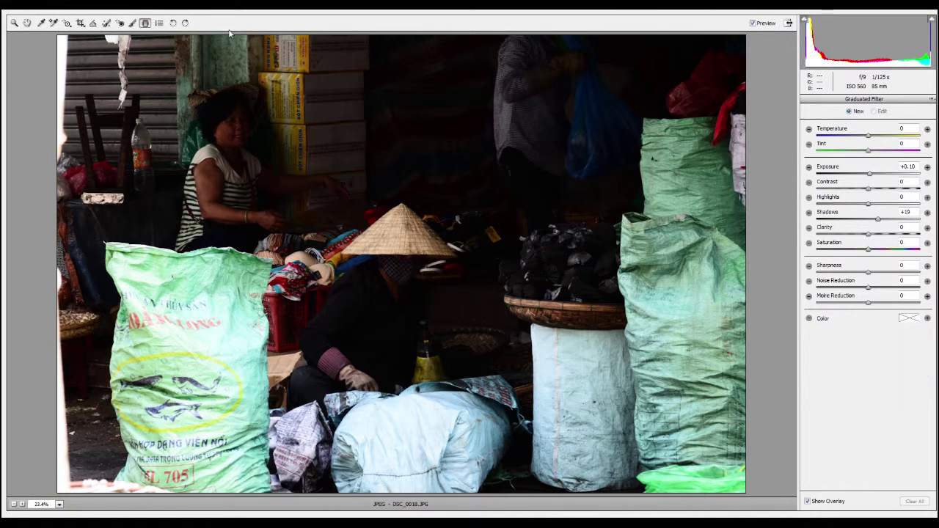
pyautogui.click(106, 23)
pyautogui.click(67, 22)
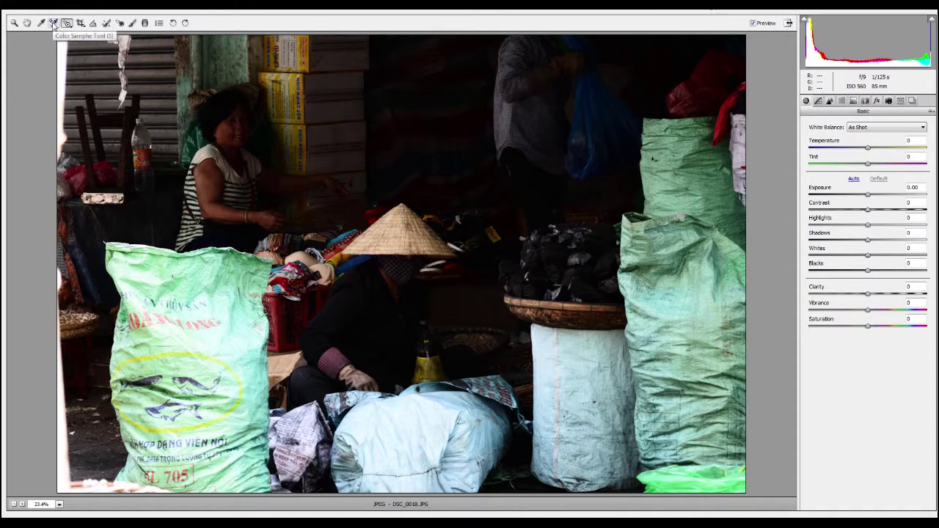
pyautogui.click(41, 23)
pyautogui.click(14, 24)
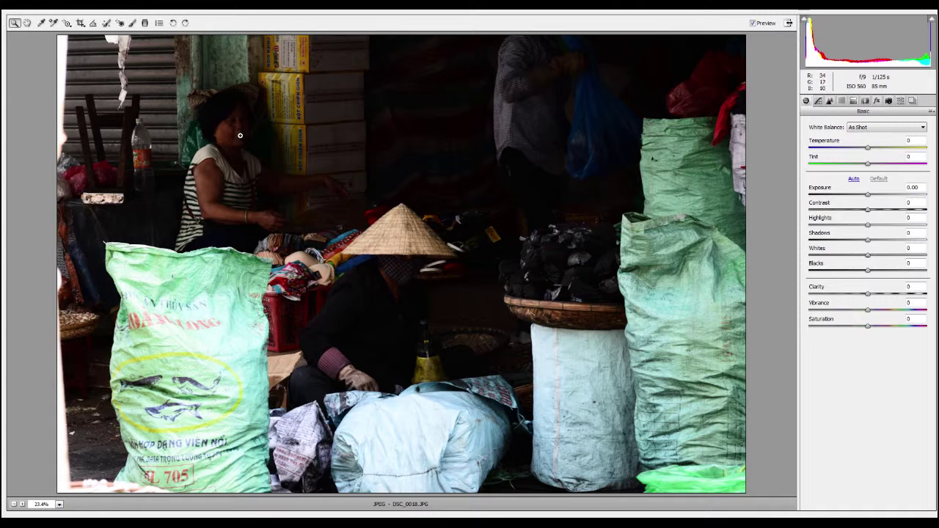
pyautogui.click(409, 274)
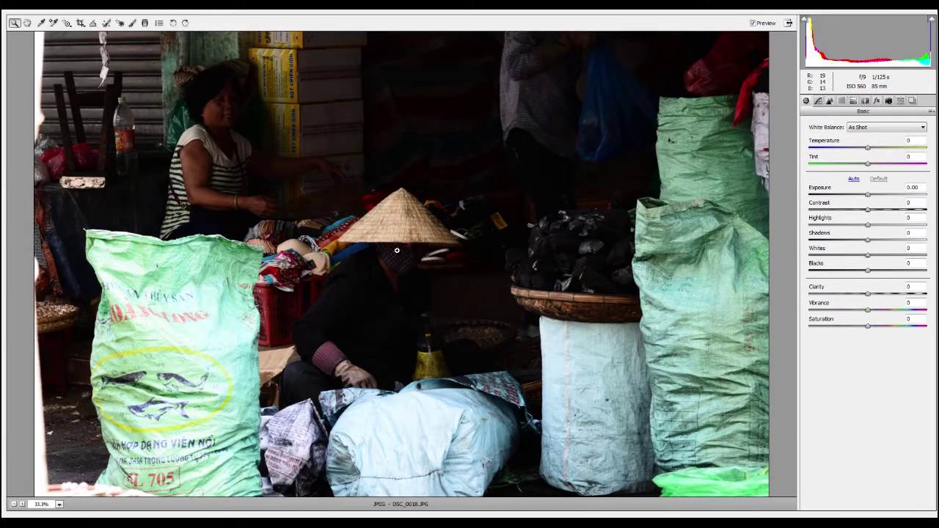
pyautogui.click(393, 257)
pyautogui.click(189, 106)
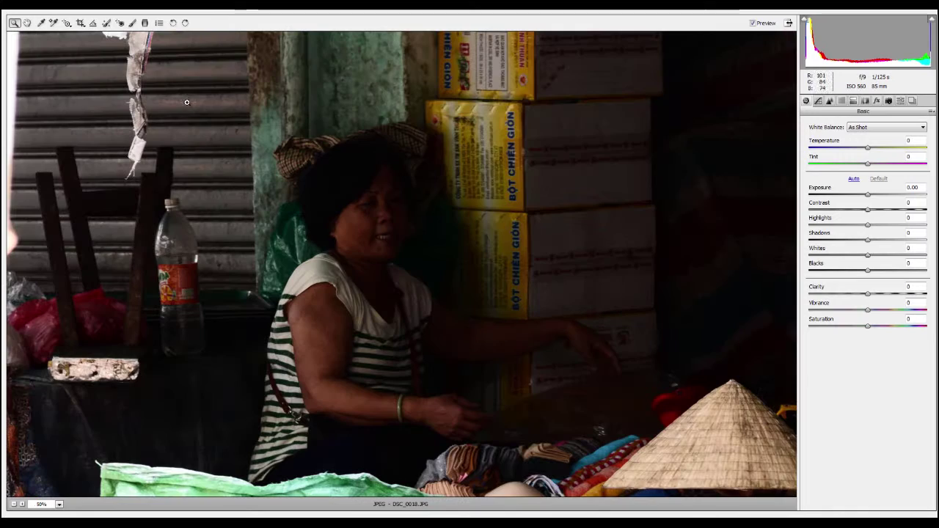
pyautogui.click(403, 261)
pyautogui.click(408, 279)
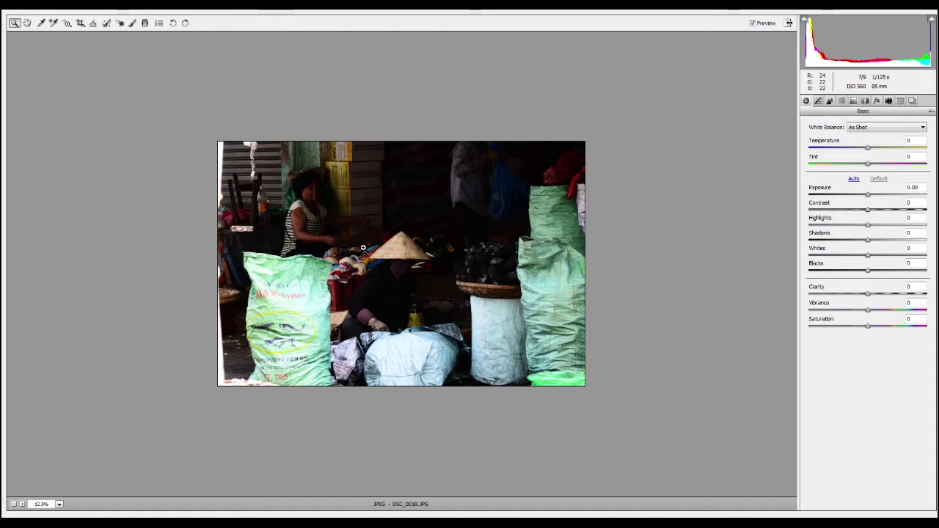
pyautogui.click(362, 247)
pyautogui.click(363, 247)
pyautogui.click(362, 247)
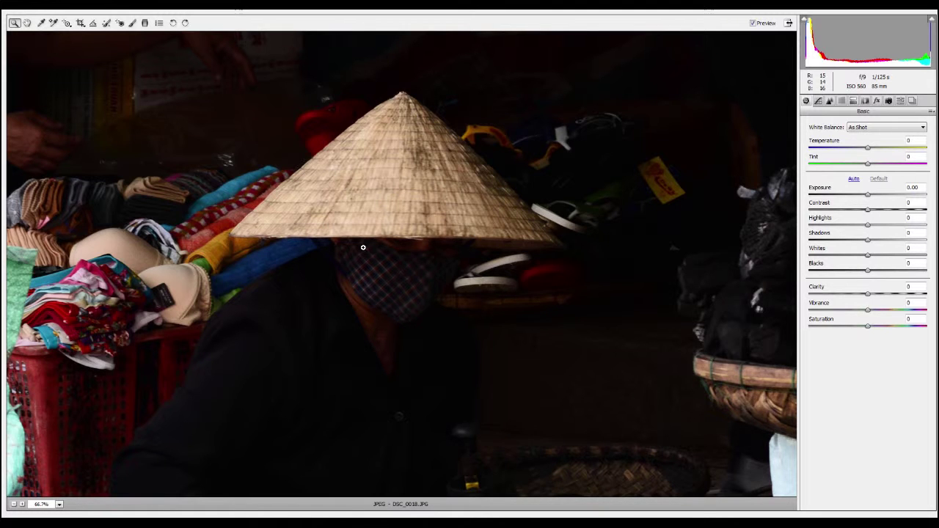
pyautogui.keyDown('alt'); pyautogui.click(362, 247); pyautogui.keyUp('alt')
pyautogui.keyDown('alt'); pyautogui.click(362, 247); pyautogui.keyUp('alt')
pyautogui.keyDown('alt'); pyautogui.click(362, 247); pyautogui.keyUp('alt')
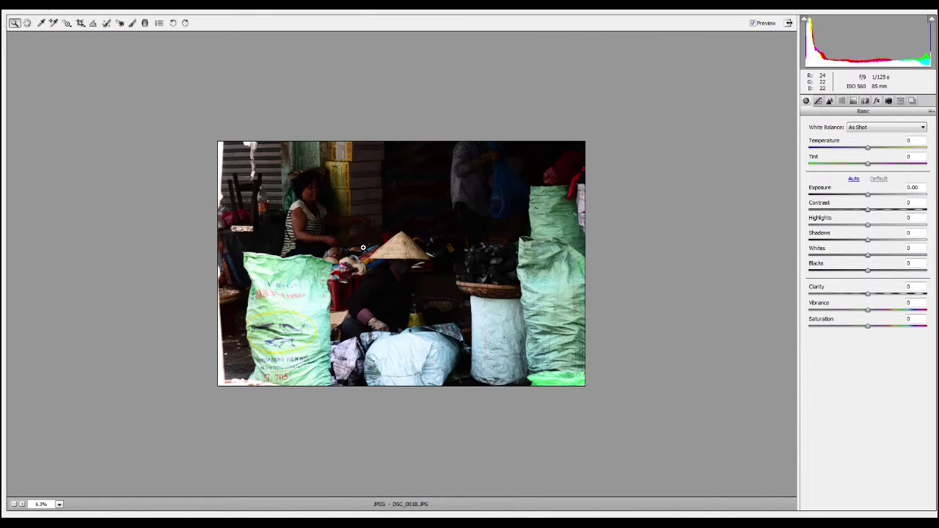
pyautogui.keyDown('alt'); pyautogui.click(363, 247); pyautogui.keyUp('alt')
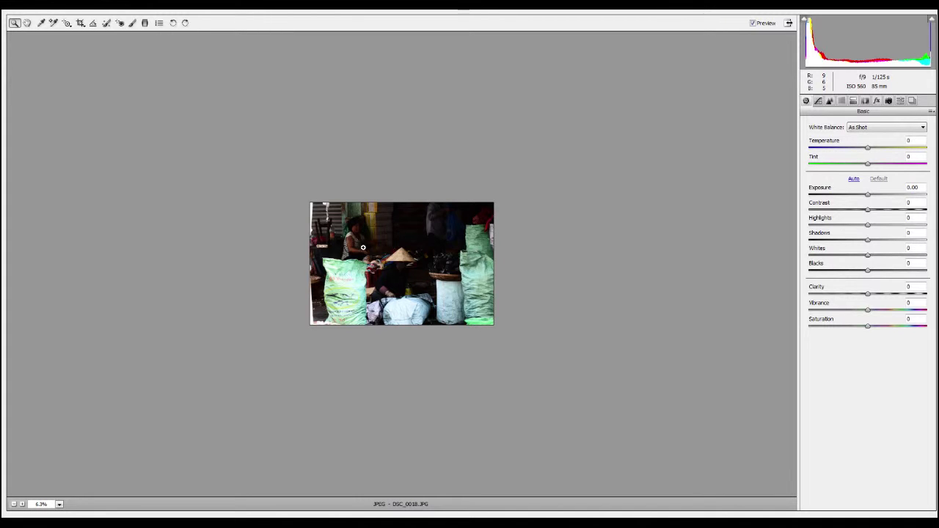
pyautogui.hotkey('ctrl', '0')
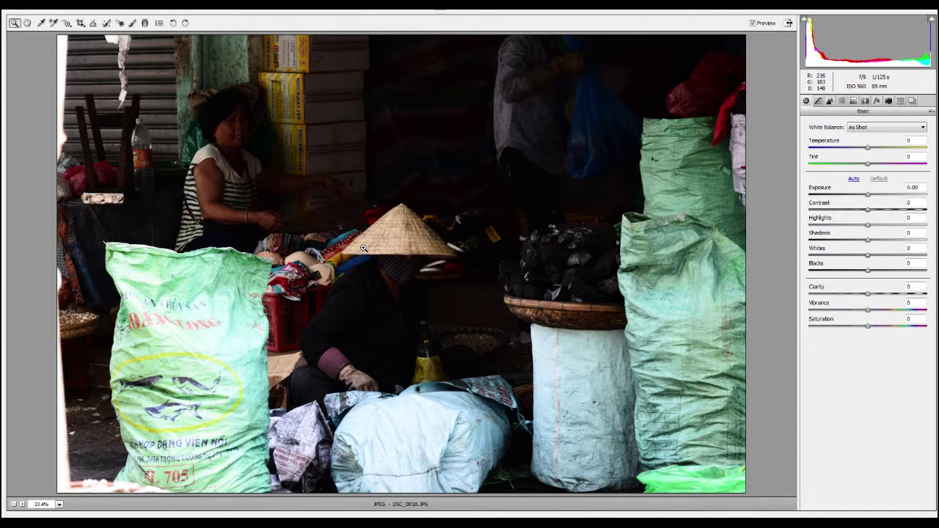
pyautogui.click(363, 248)
pyautogui.click(363, 248)
pyautogui.click(363, 248)
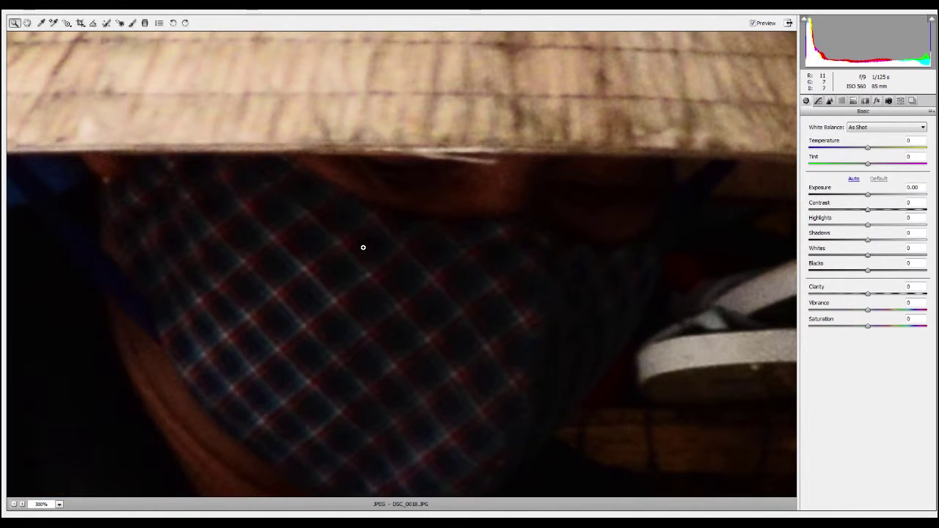
pyautogui.hotkey('ctrl', '0')
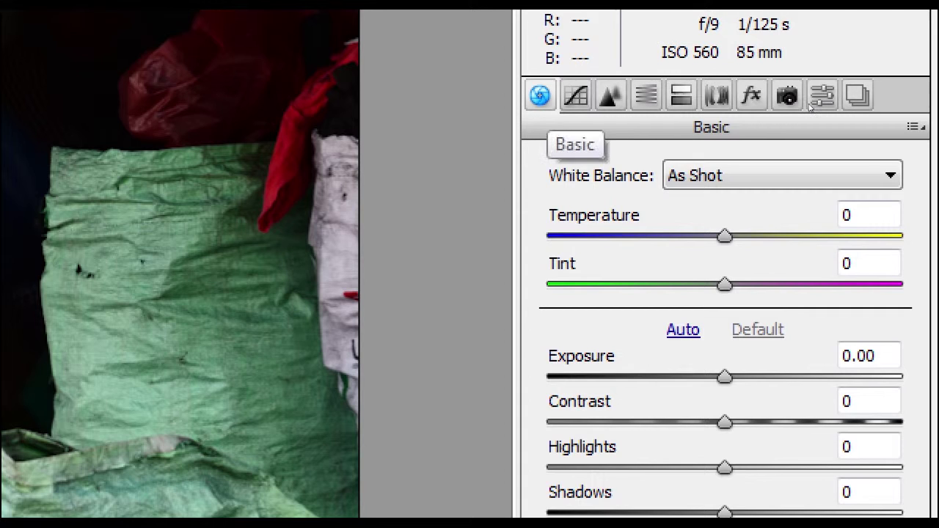
pyautogui.hotkey('ctrl', 'alt', '2')
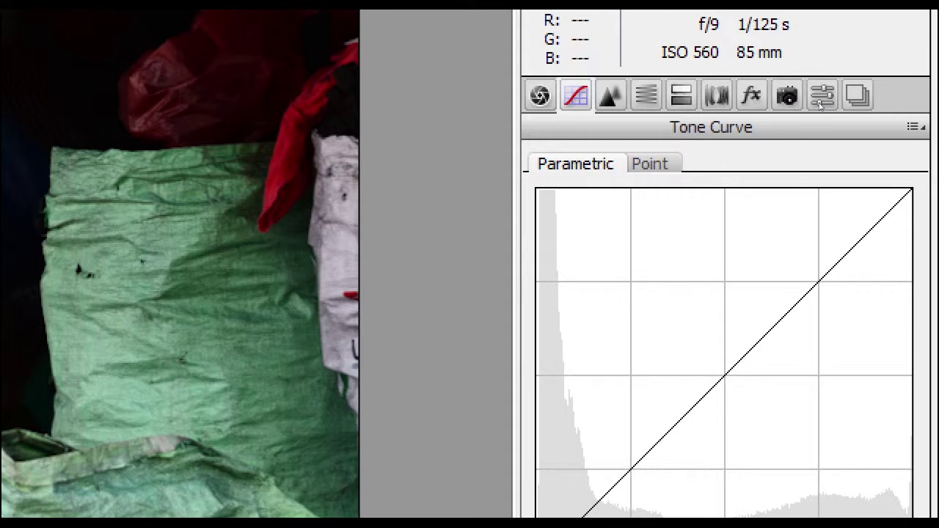
pyautogui.hotkey('ctrl', 'alt', '3')
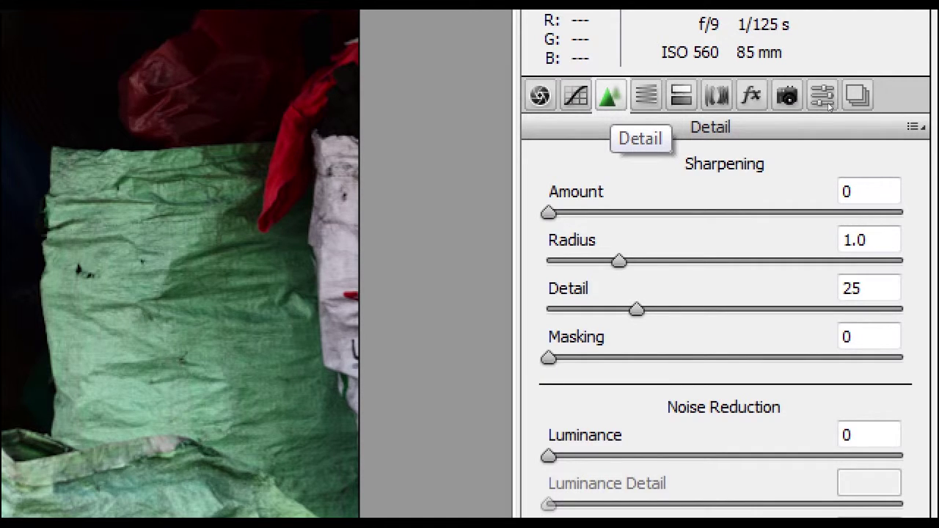
pyautogui.hotkey('ctrl', 'alt', '1')
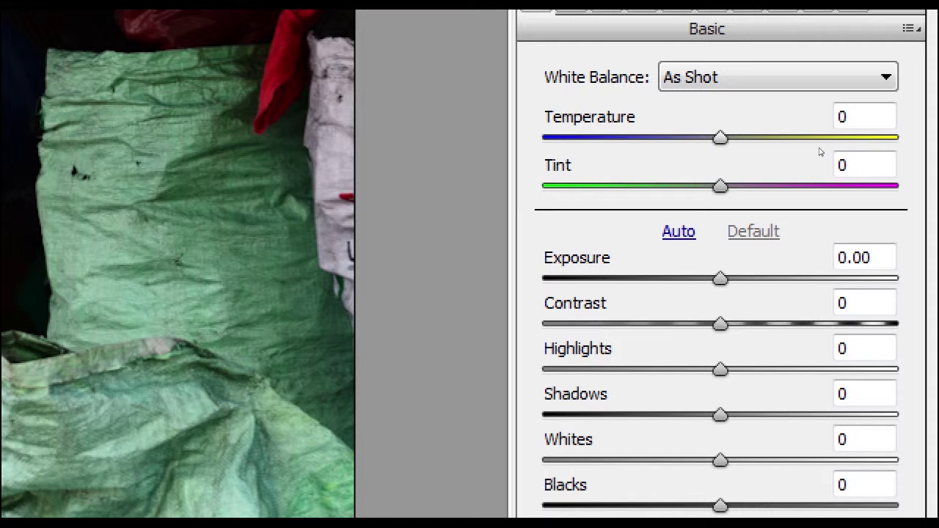
# - Try Temperature values with arrow keys and drags, reset it, cool the photo, and enter 0 for Tint
pyautogui.press('Up')
pyautogui.press('Up')
pyautogui.press('Up')
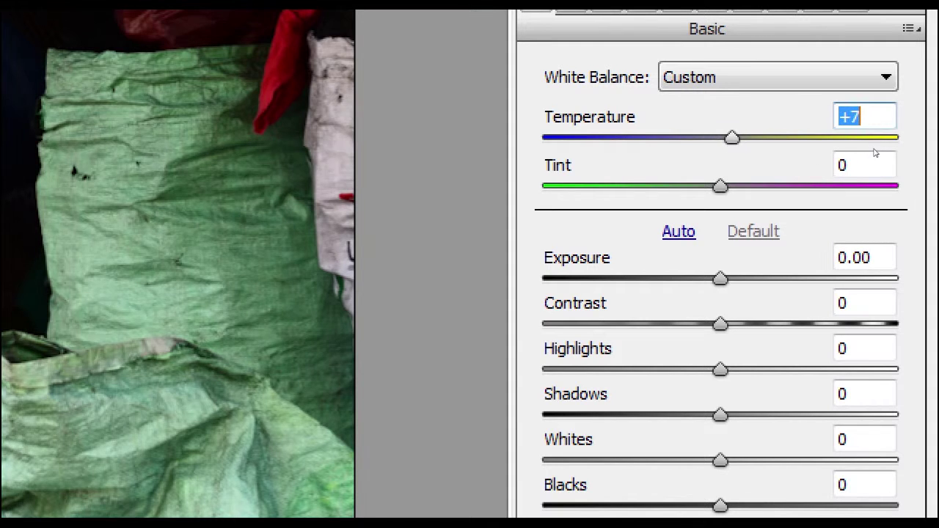
pyautogui.press('Up')
pyautogui.press('Up')
pyautogui.press('Up')
pyautogui.press('Up')
pyautogui.press('Up')
pyautogui.press('Up')
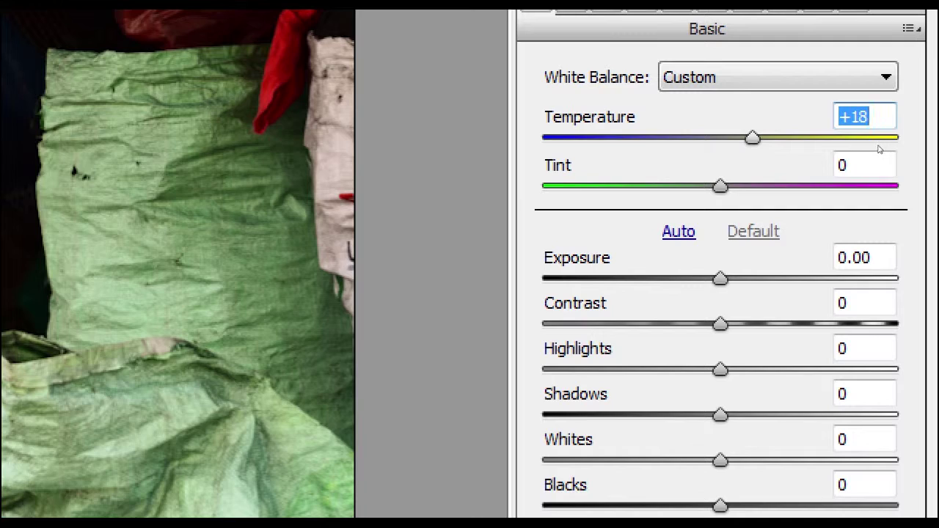
pyautogui.press('Down')
pyautogui.press('Down')
pyautogui.press('Down')
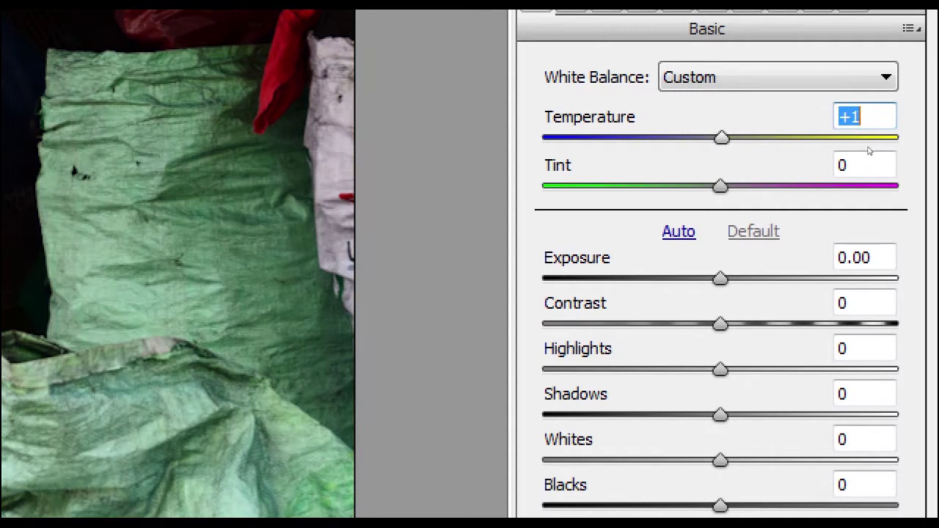
pyautogui.press('Down')
pyautogui.press('Down')
pyautogui.press('Down')
pyautogui.press('Down')
pyautogui.press('Down')
pyautogui.press('Down')
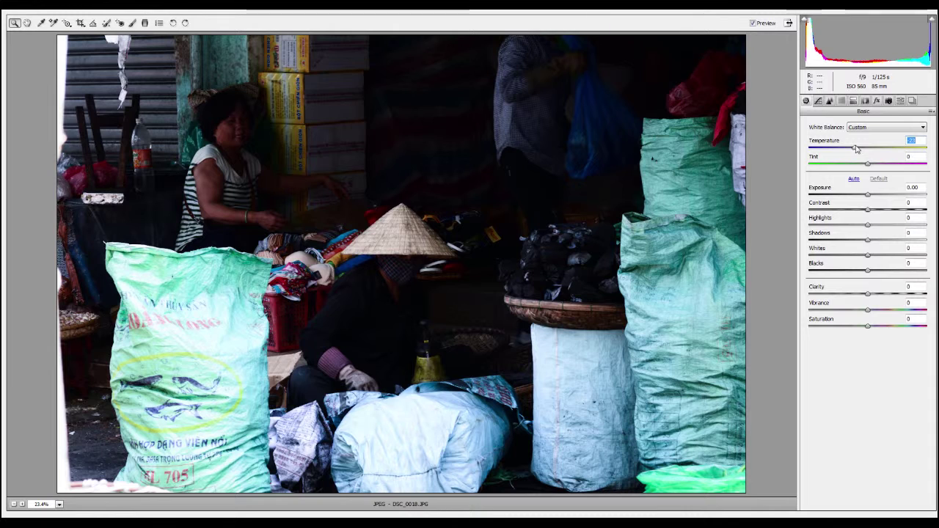
pyautogui.moveTo(856, 148); pyautogui.dragTo(823, 149)
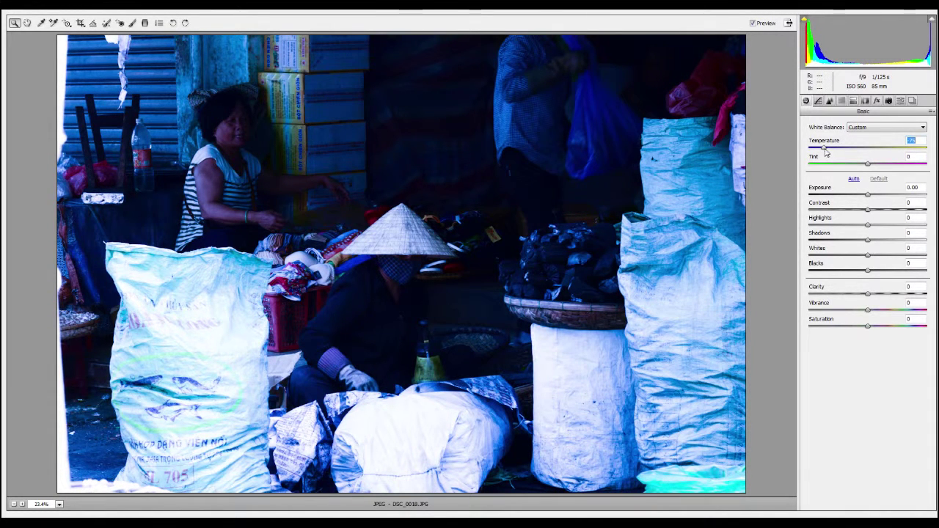
pyautogui.moveTo(825, 150); pyautogui.dragTo(903, 148)
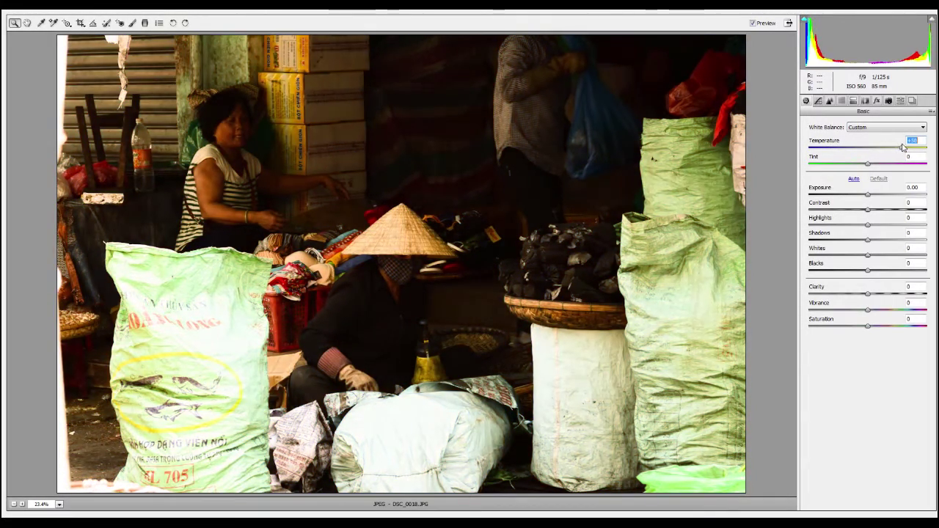
pyautogui.doubleClick(895, 148)
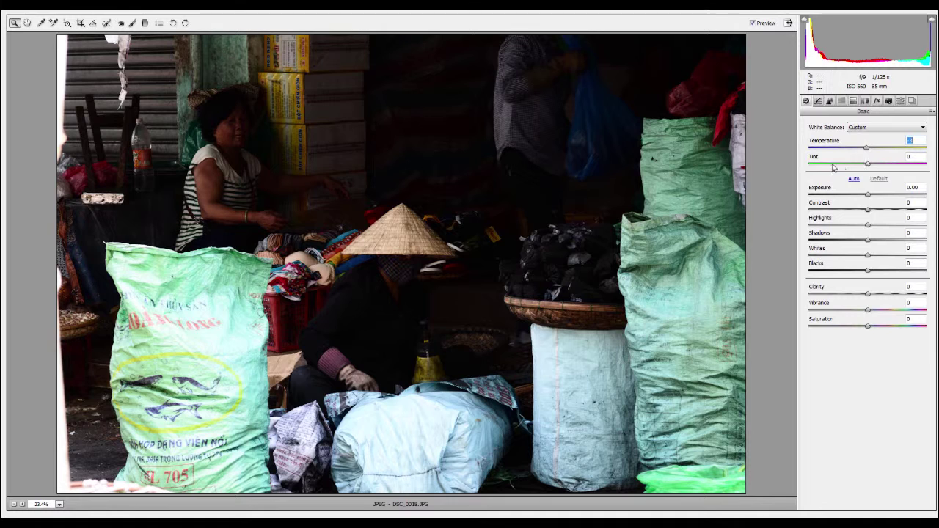
pyautogui.moveTo(866, 148)
pyautogui.mouseDown()
pyautogui.moveTo(845, 148)
pyautogui.moveTo(847, 165)
pyautogui.mouseUp()
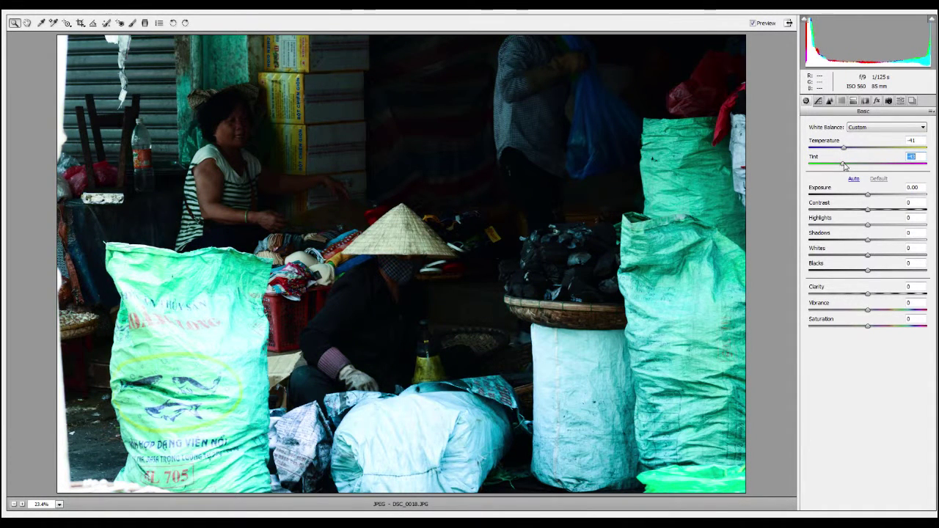
pyautogui.write('0')
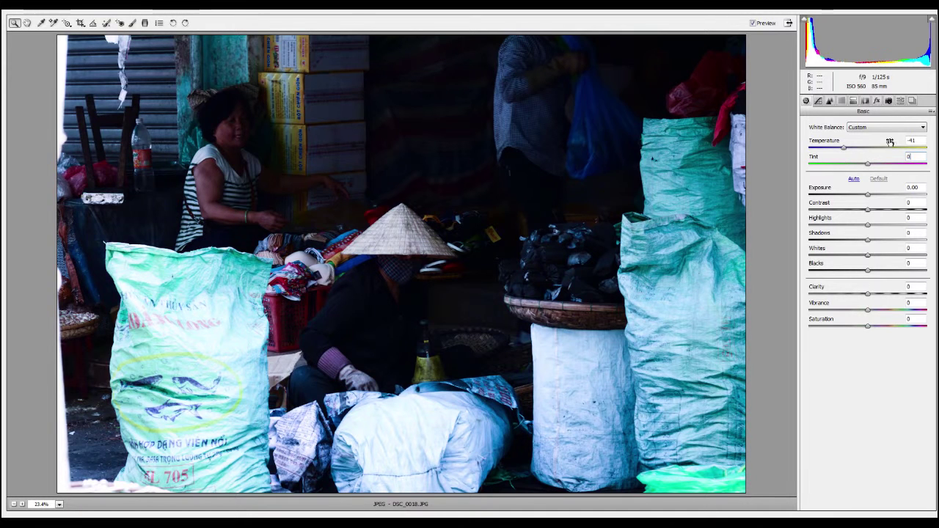
pyautogui.write('0')
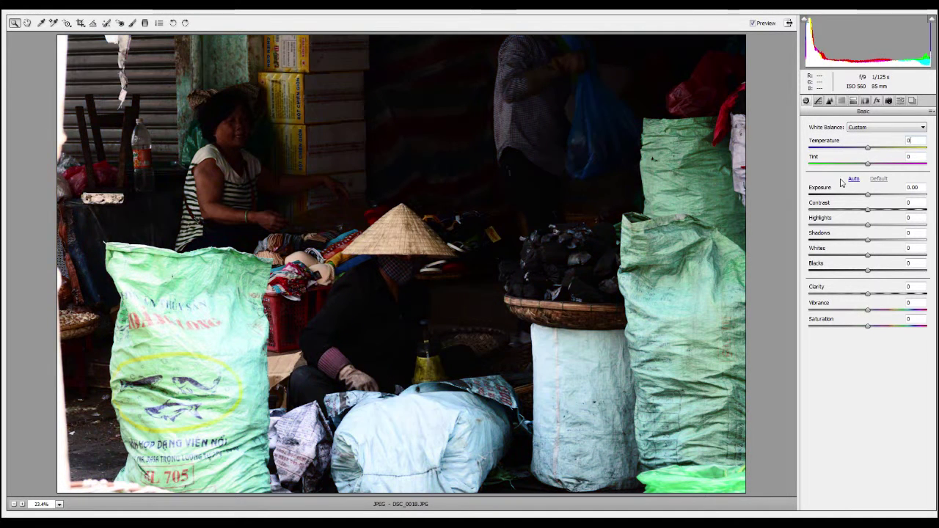
# - Try the White Balance presets As Shot and Auto
pyautogui.click(895, 132)
pyautogui.click(895, 133)
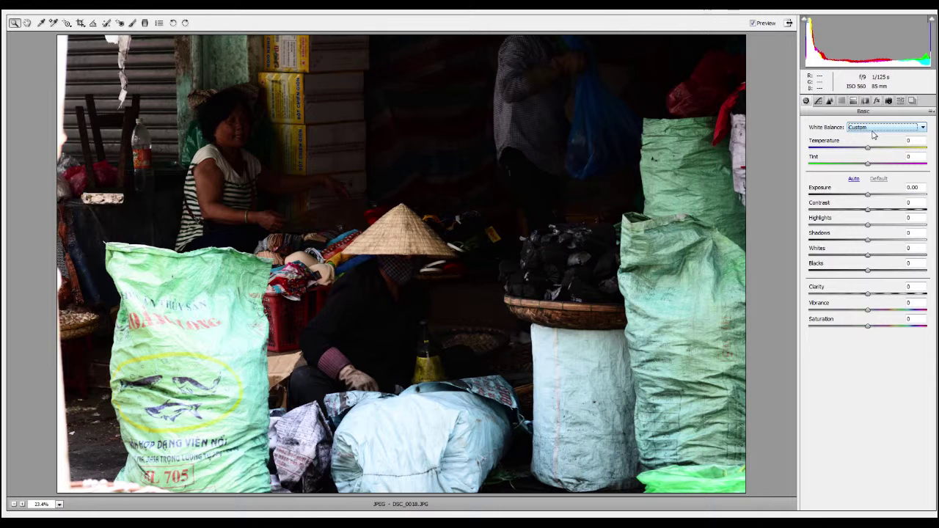
pyautogui.click(865, 134)
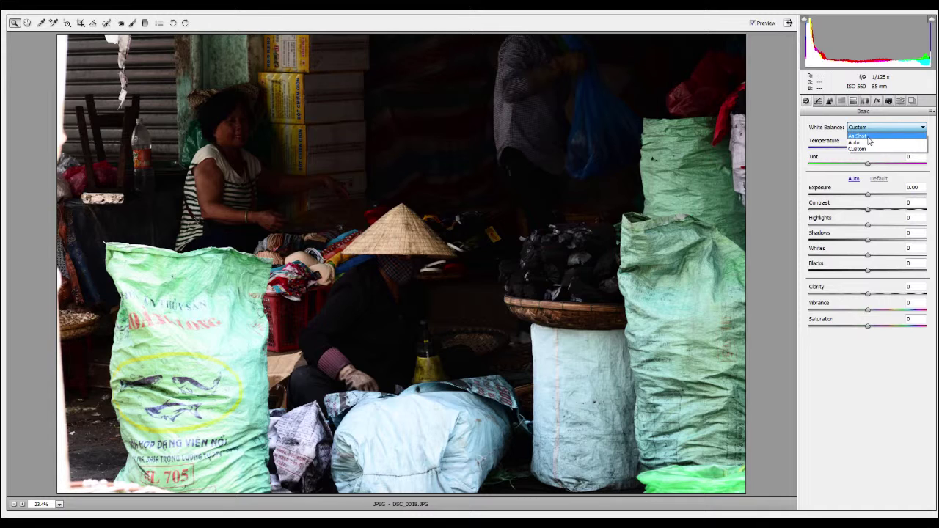
pyautogui.click(869, 139)
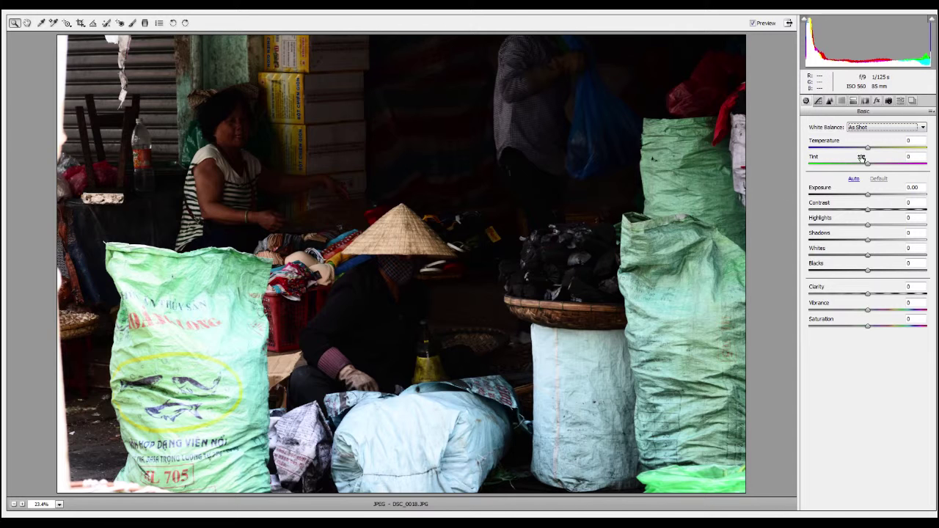
pyautogui.click(866, 130)
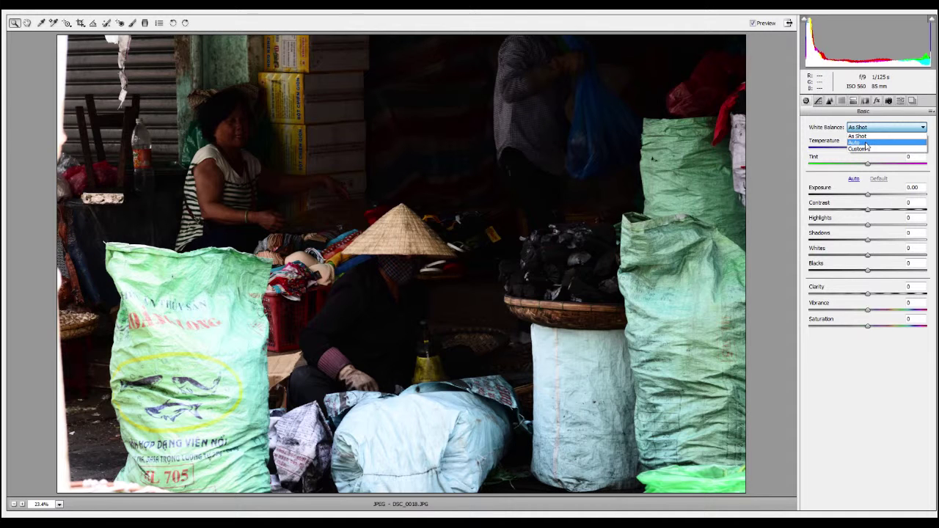
pyautogui.click(867, 143)
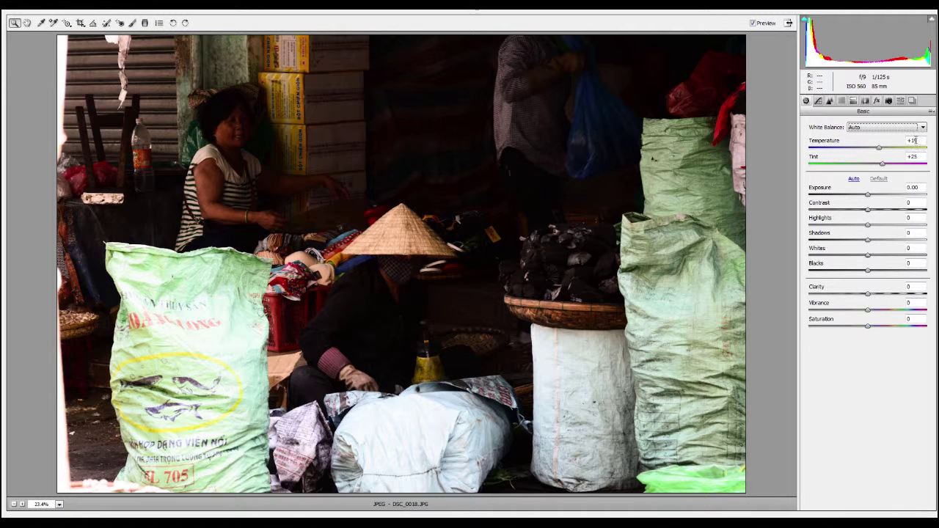
# - Switch to Custom, drag Temperature and Tint cooler and greener, then restore As Shot
pyautogui.click(891, 129)
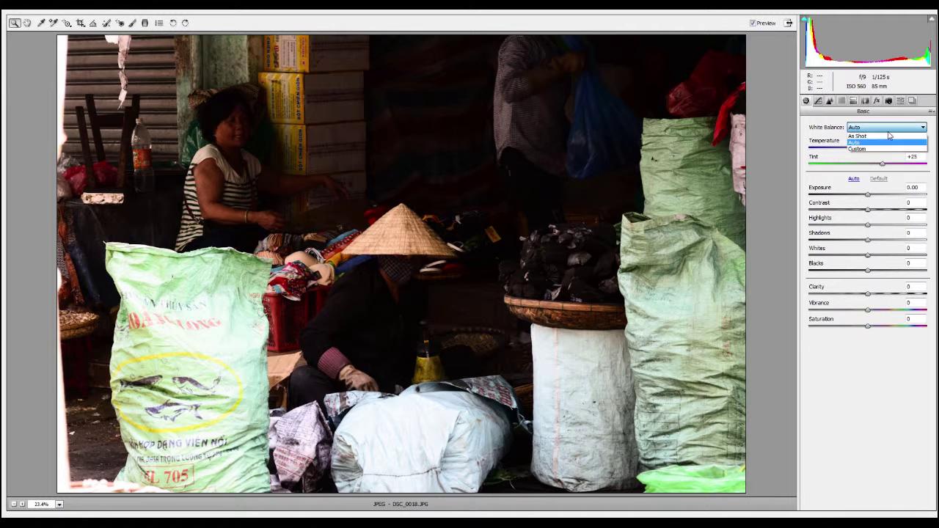
pyautogui.click(889, 151)
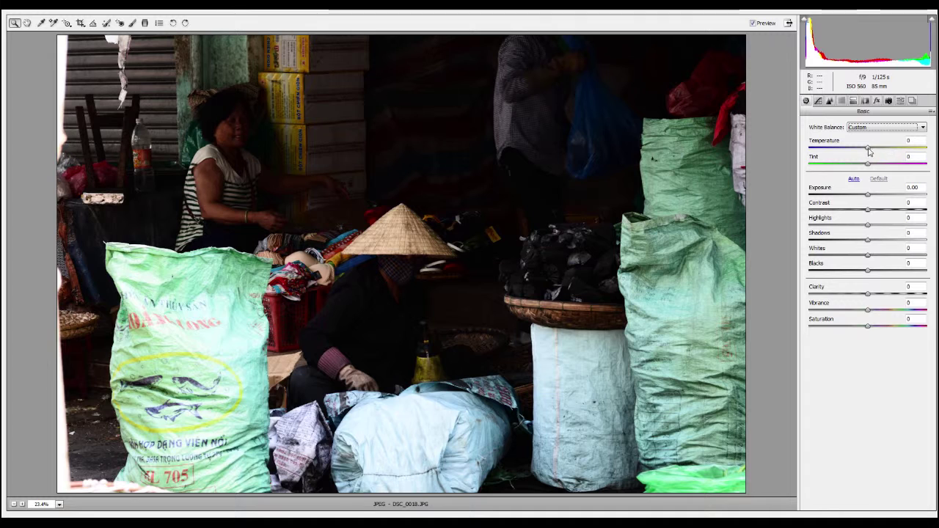
pyautogui.moveTo(867, 148)
pyautogui.mouseDown()
pyautogui.moveTo(850, 148)
pyautogui.moveTo(840, 163)
pyautogui.mouseUp()
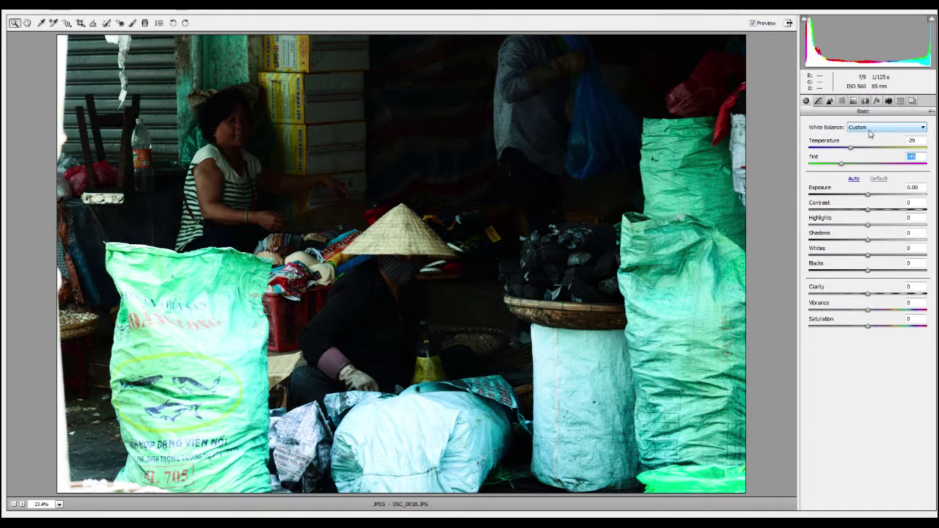
pyautogui.click(870, 129)
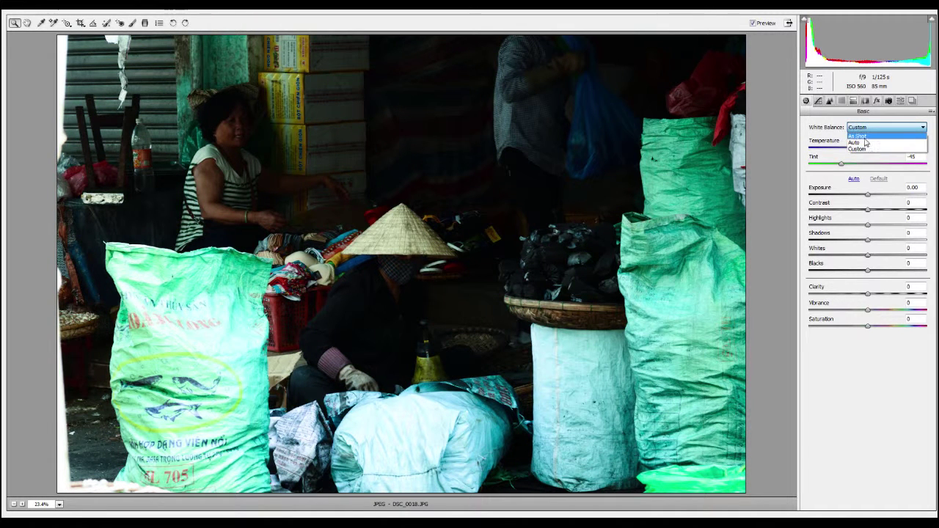
pyautogui.click(857, 136)
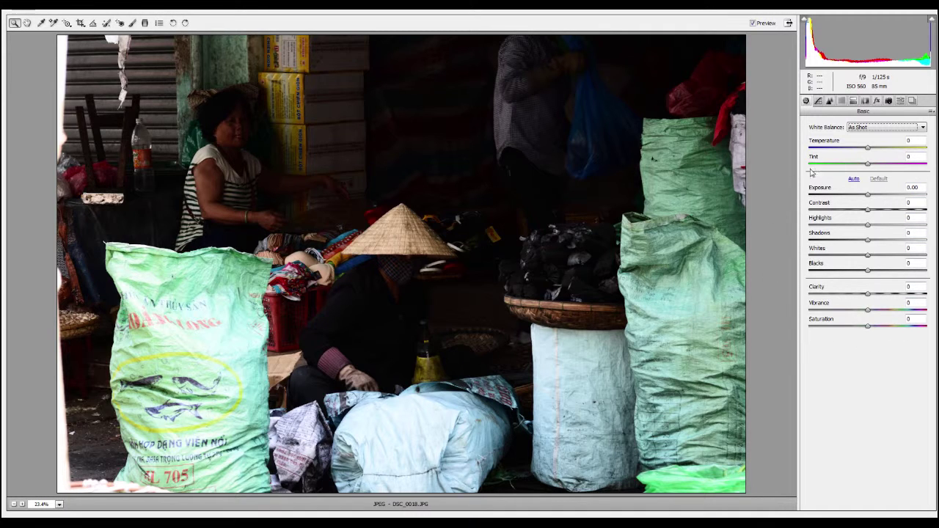
pyautogui.click(854, 179)
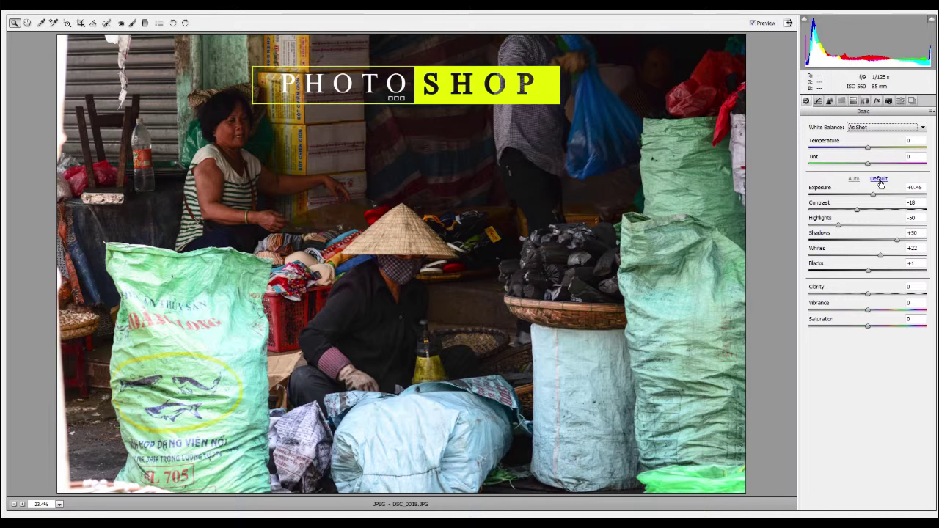
pyautogui.click(878, 178)
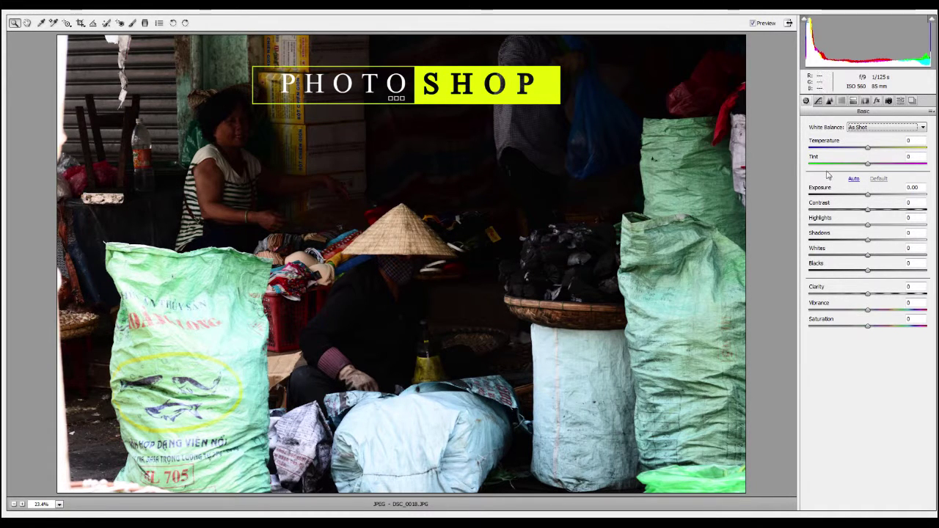
pyautogui.click(852, 179)
pyautogui.click(872, 180)
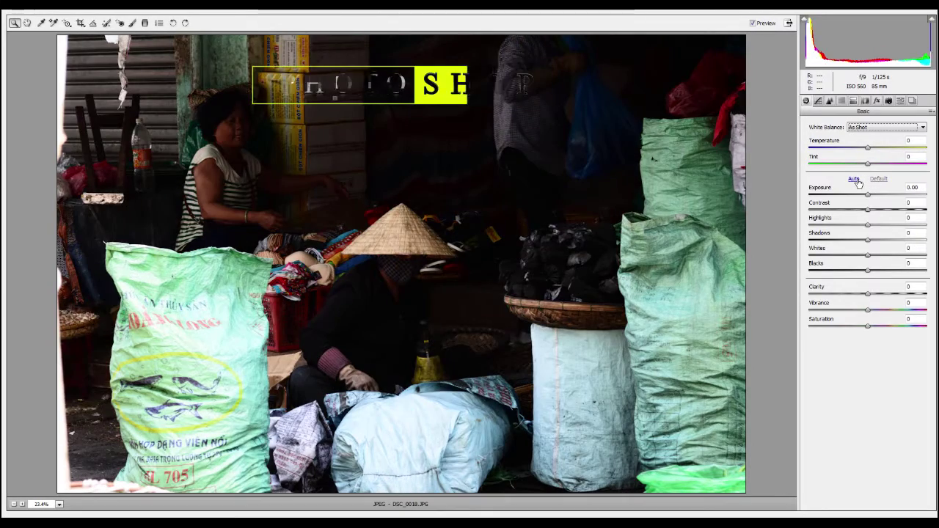
pyautogui.click(853, 179)
pyautogui.click(878, 179)
pyautogui.click(853, 179)
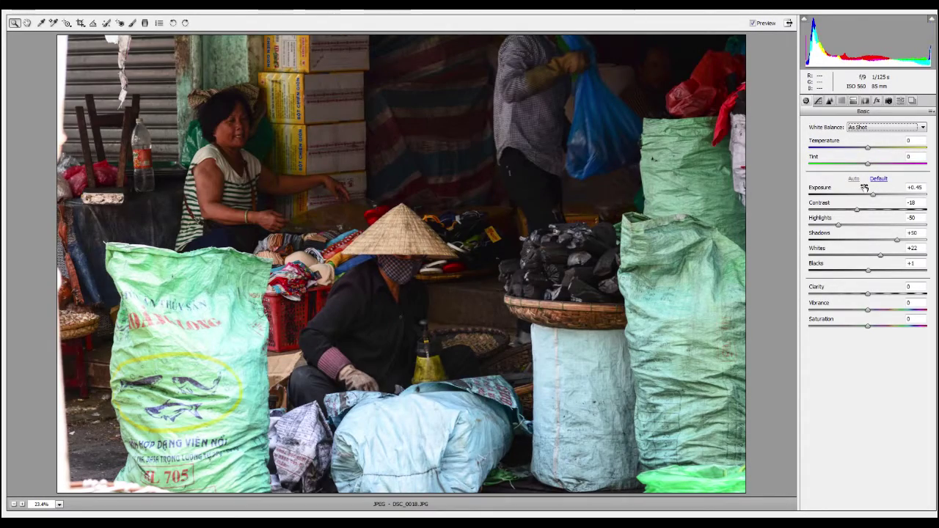
pyautogui.click(878, 179)
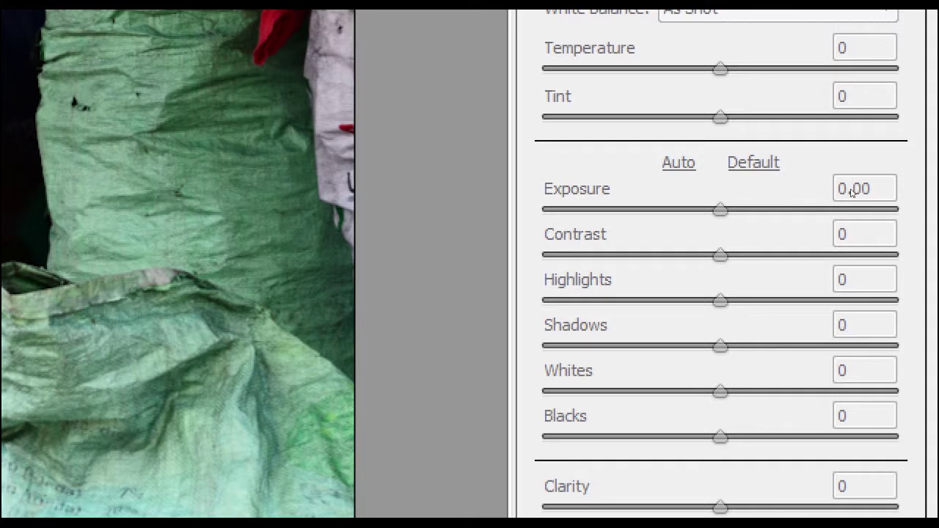
# - Scroll Exposure through +5.00 and -5.00, then drag it to about +0.80
pyautogui.click(850, 189)
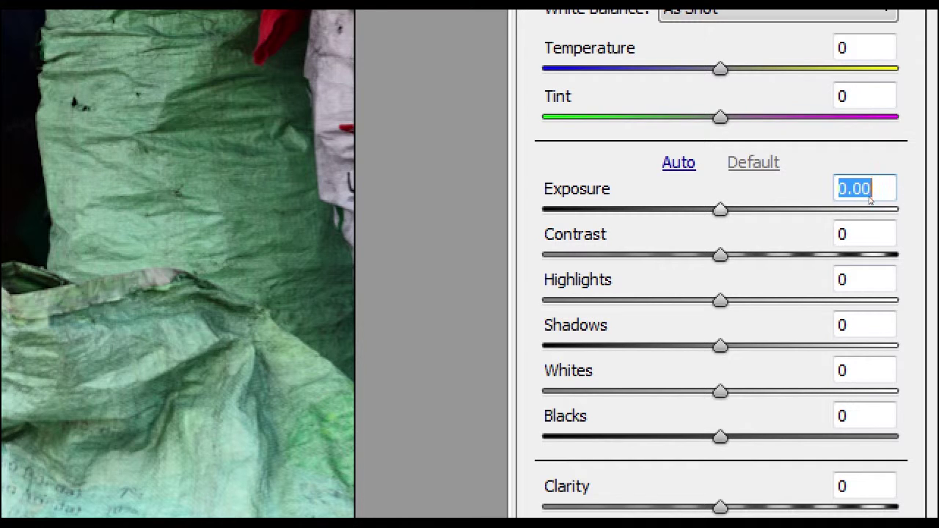
pyautogui.scroll(1, 873, 192)
pyautogui.scroll(20, 887, 198)
pyautogui.scroll(12, 894, 203)
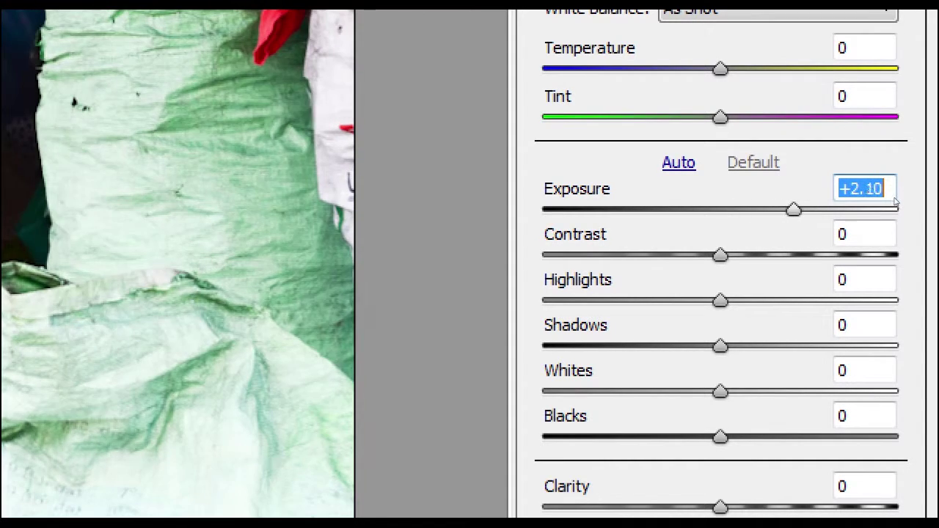
pyautogui.scroll(6, 897, 204)
pyautogui.scroll(5, 899, 204)
pyautogui.scroll(15, 907, 204)
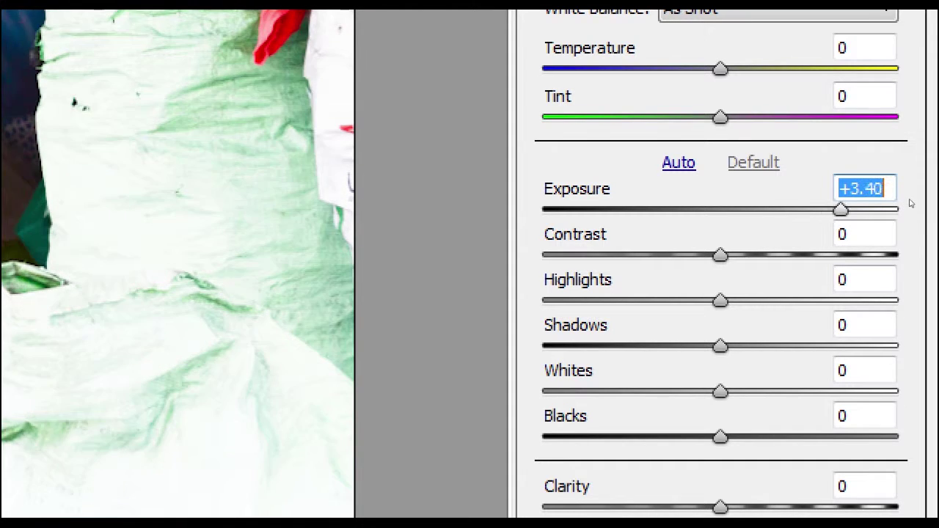
pyautogui.scroll(12, 910, 205)
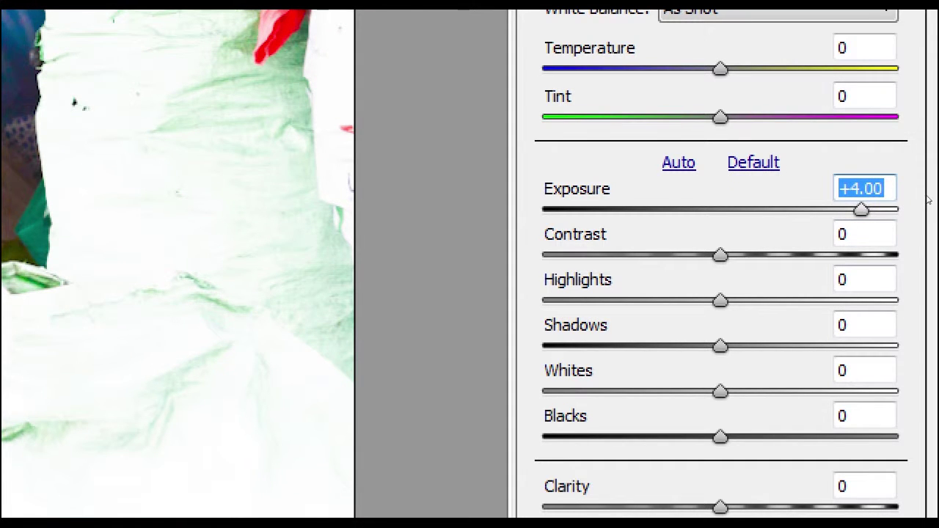
pyautogui.scroll(7, 917, 201)
pyautogui.scroll(13, 921, 200)
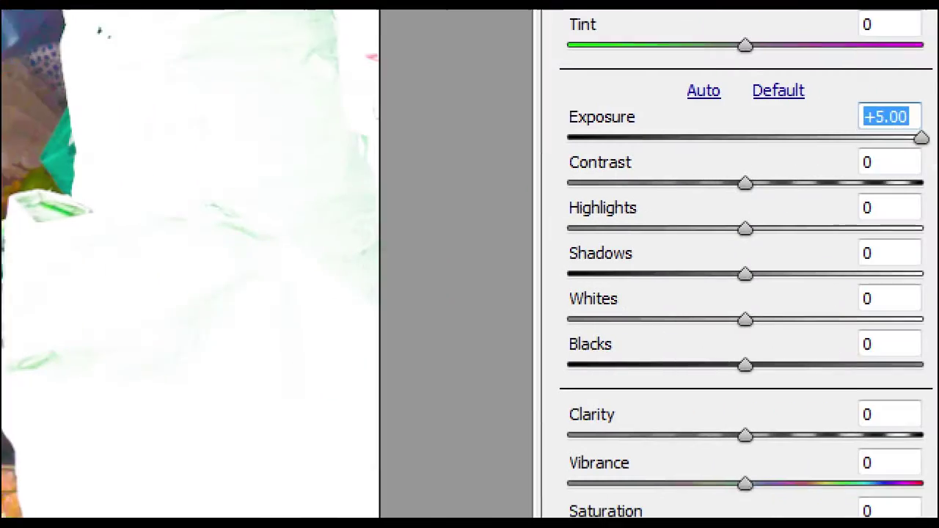
pyautogui.scroll(-11, 916, 199)
pyautogui.scroll(-15, 915, 198)
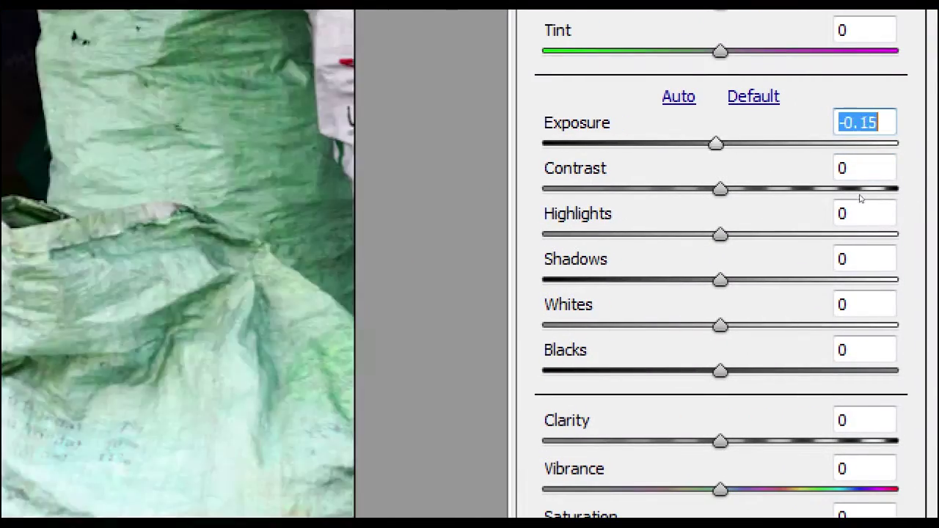
pyautogui.scroll(-10, 859, 193)
pyautogui.scroll(-8, 798, 193)
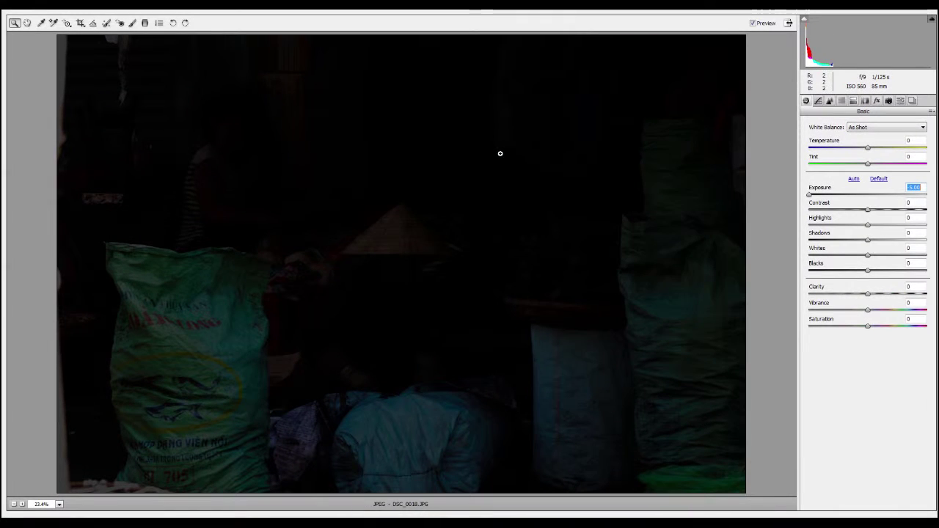
pyautogui.moveTo(810, 193)
pyautogui.mouseDown()
pyautogui.moveTo(880, 206)
pyautogui.moveTo(856, 205)
pyautogui.mouseUp()
# - Reset Exposure, settle it at +0.30, and raise Contrast to about +20
pyautogui.doubleClick(856, 205)
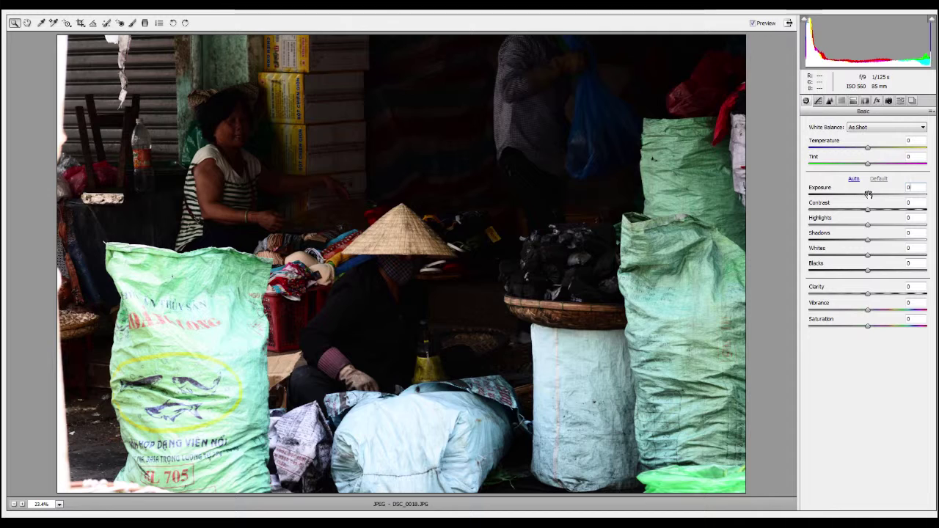
pyautogui.moveTo(868, 194); pyautogui.dragTo(877, 196)
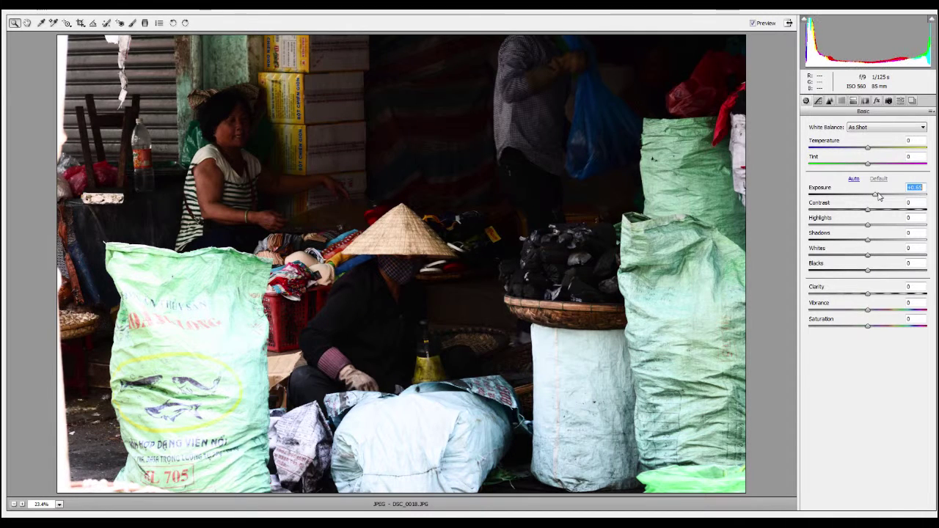
pyautogui.moveTo(877, 196); pyautogui.dragTo(872, 197)
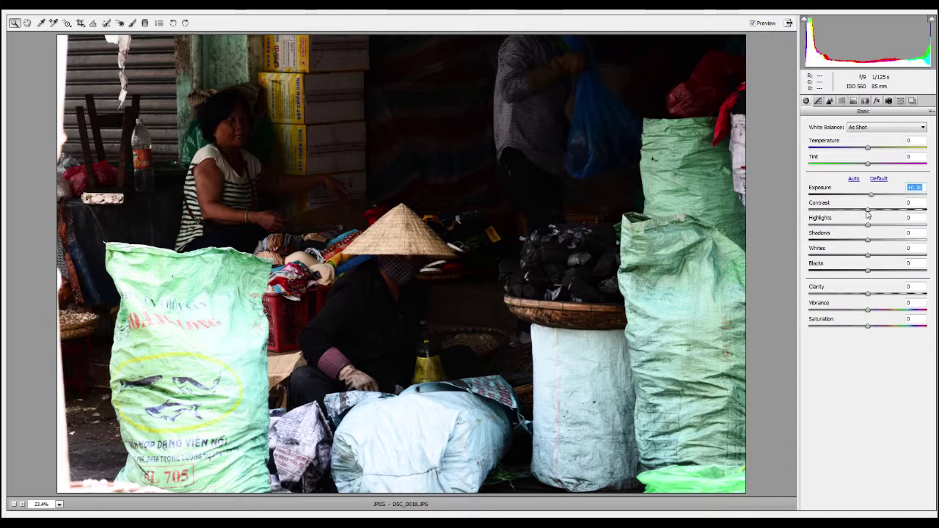
pyautogui.moveTo(868, 213)
pyautogui.mouseDown()
pyautogui.moveTo(890, 219)
pyautogui.moveTo(882, 218)
pyautogui.mouseUp()
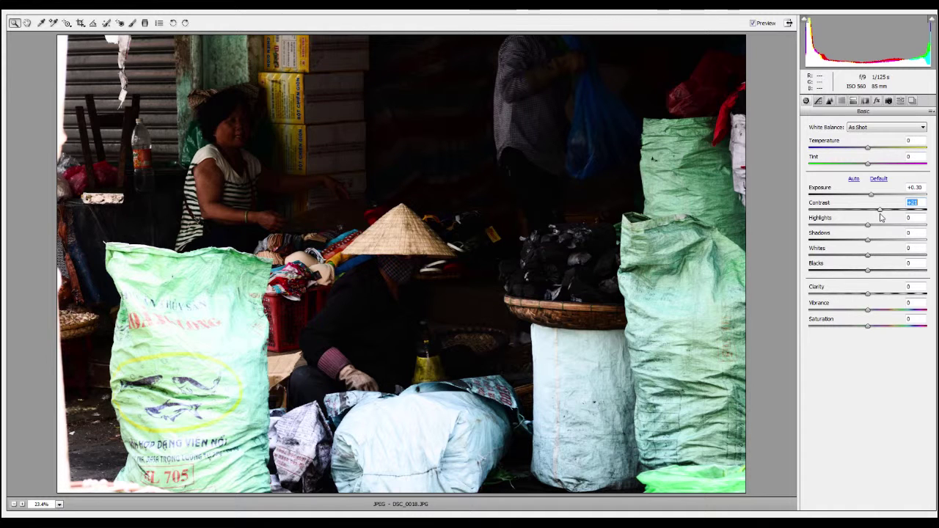
# - Try Contrast across its range and settle it at +10, then pull Highlights strongly negative
pyautogui.moveTo(883, 217); pyautogui.dragTo(879, 217)
pyautogui.moveTo(880, 217); pyautogui.dragTo(803, 200)
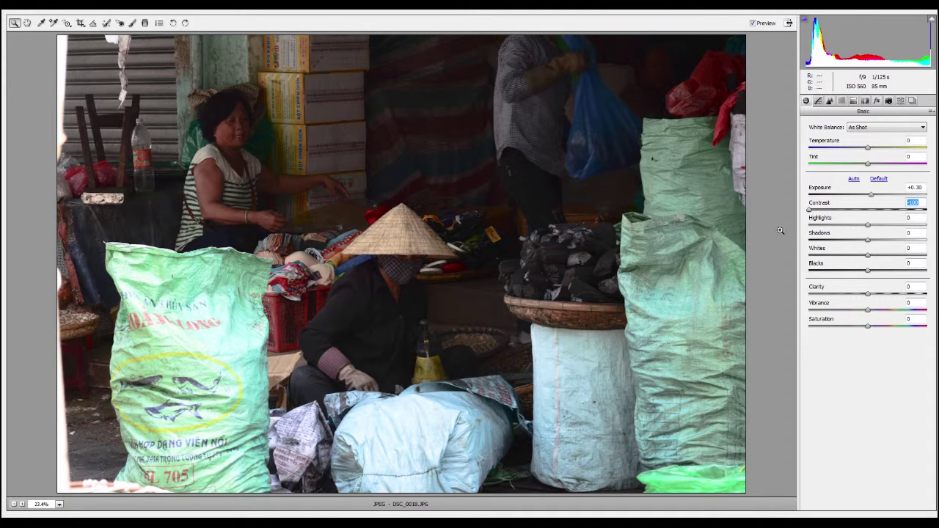
pyautogui.moveTo(810, 211); pyautogui.dragTo(877, 211)
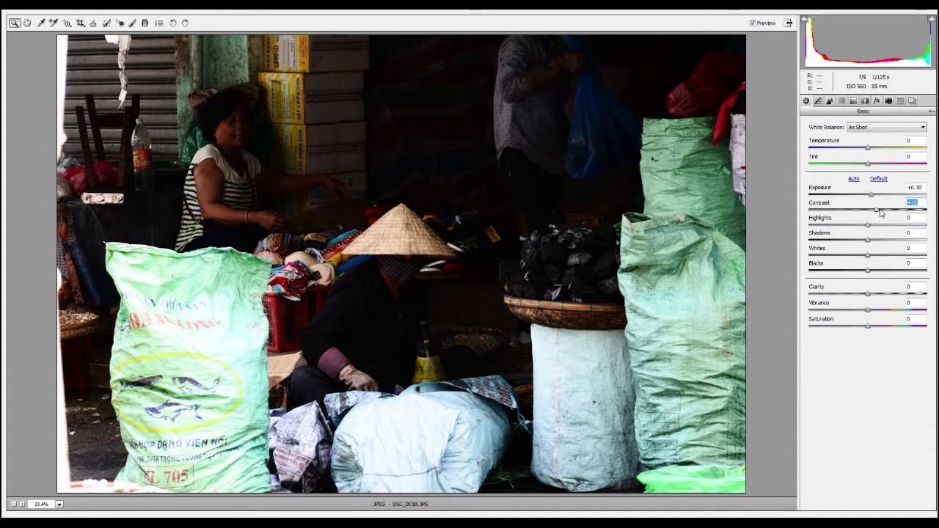
pyautogui.moveTo(880, 212); pyautogui.dragTo(883, 212)
pyautogui.write('10')
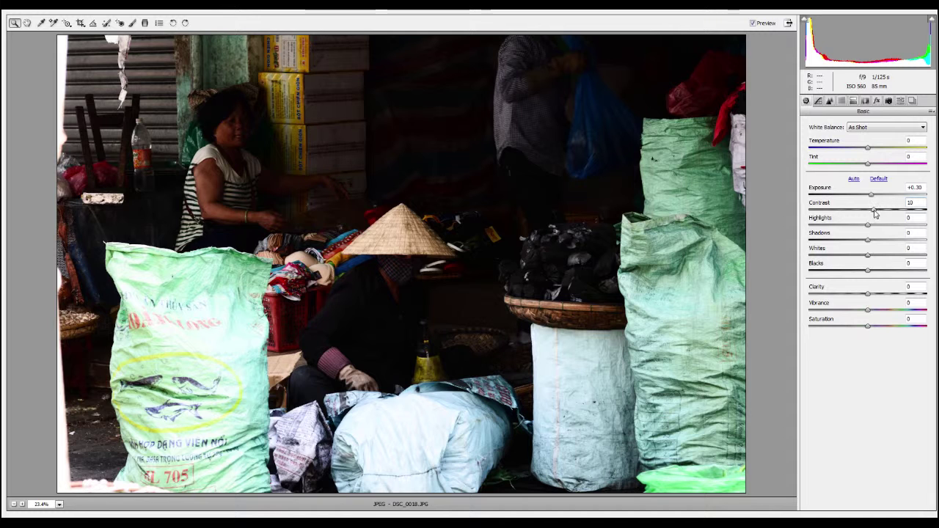
pyautogui.moveTo(874, 212); pyautogui.dragTo(889, 217)
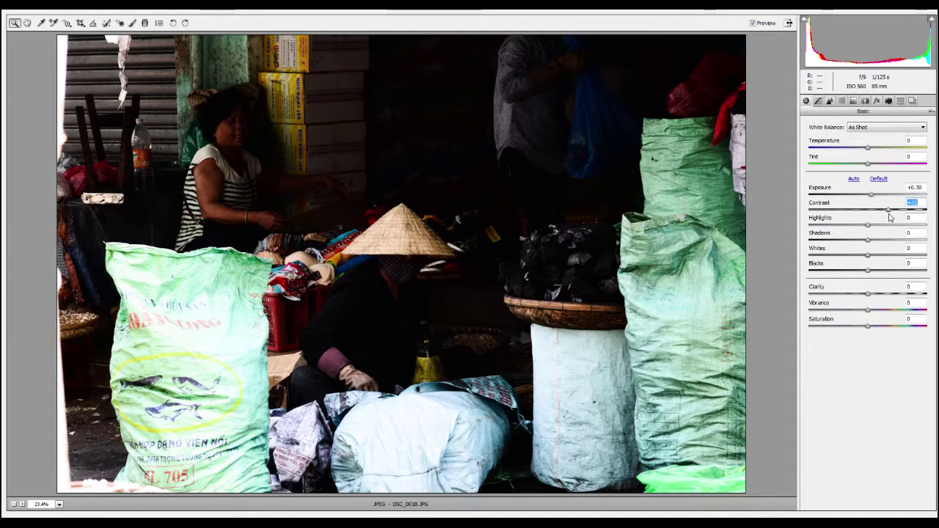
pyautogui.hotkey('ctrl', 'z')
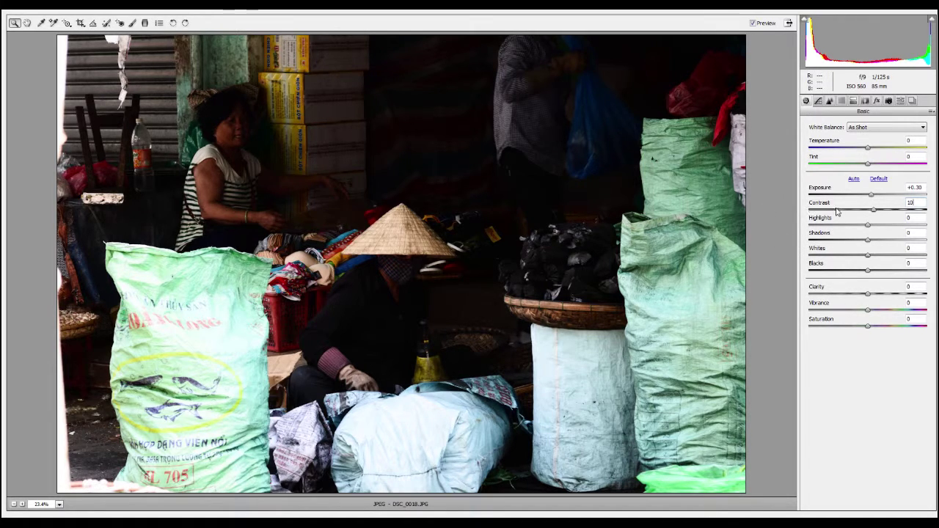
pyautogui.press('Tab')
pyautogui.moveTo(869, 228)
pyautogui.mouseDown()
pyautogui.moveTo(805, 228)
pyautogui.moveTo(885, 229)
pyautogui.moveTo(817, 230)
pyautogui.moveTo(827, 233)
pyautogui.mouseUp()
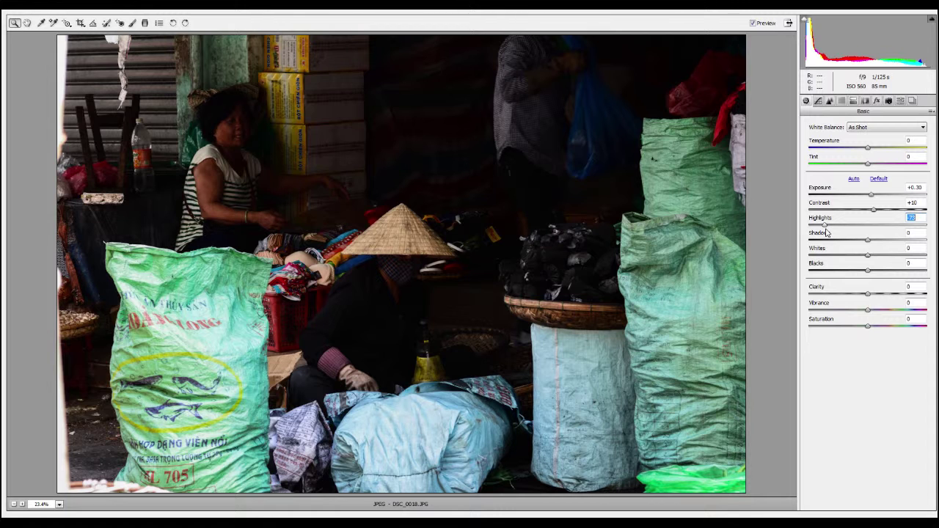
# - Adjust Highlights back and forth to -20, then drop Shadows to -100
pyautogui.moveTo(827, 233); pyautogui.dragTo(865, 232)
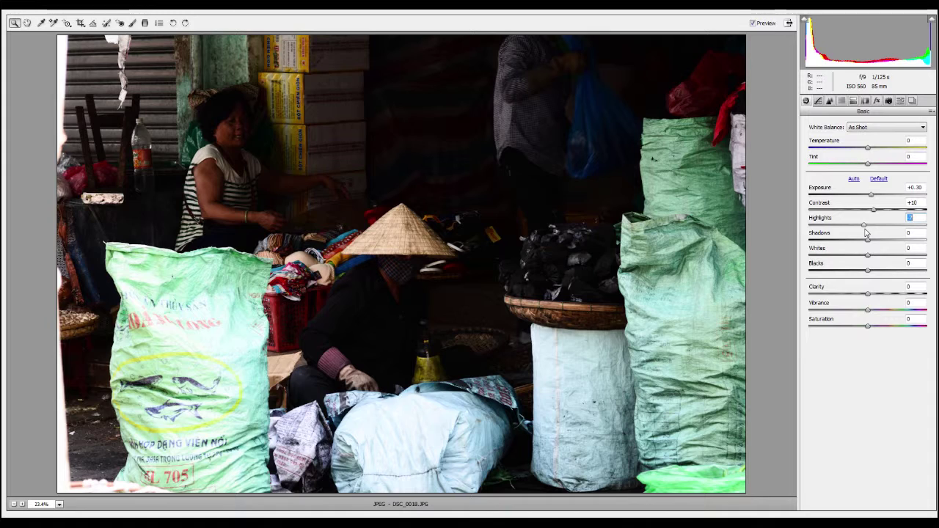
pyautogui.moveTo(866, 233)
pyautogui.mouseDown()
pyautogui.moveTo(831, 232)
pyautogui.moveTo(911, 232)
pyautogui.mouseUp()
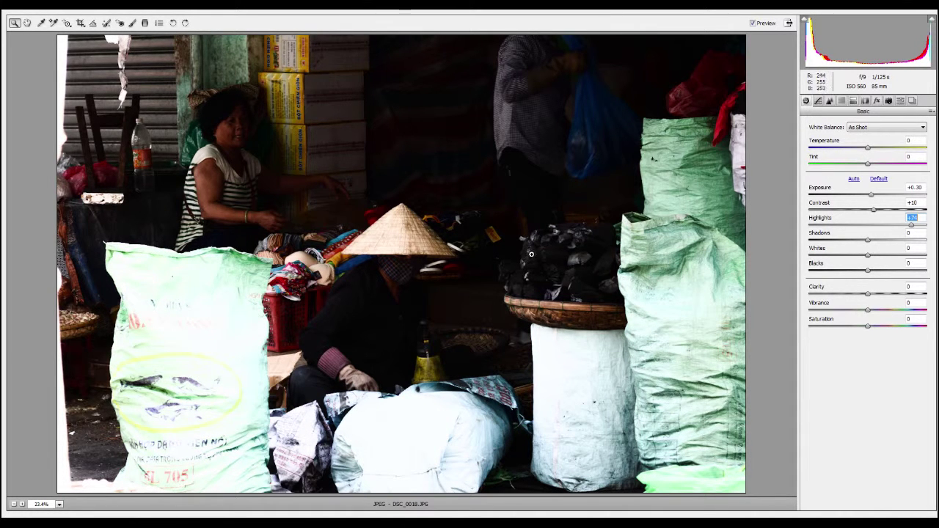
pyautogui.moveTo(911, 225); pyautogui.dragTo(831, 224)
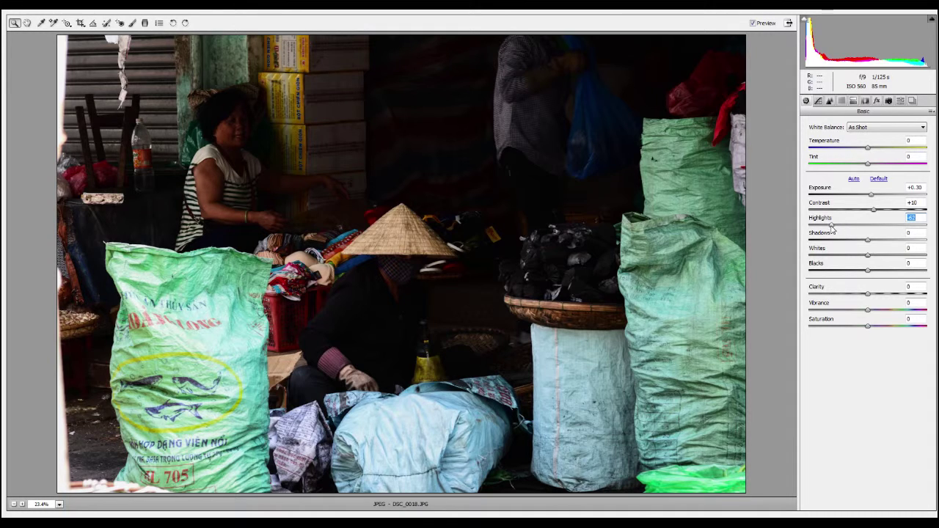
pyautogui.moveTo(832, 229); pyautogui.dragTo(856, 229)
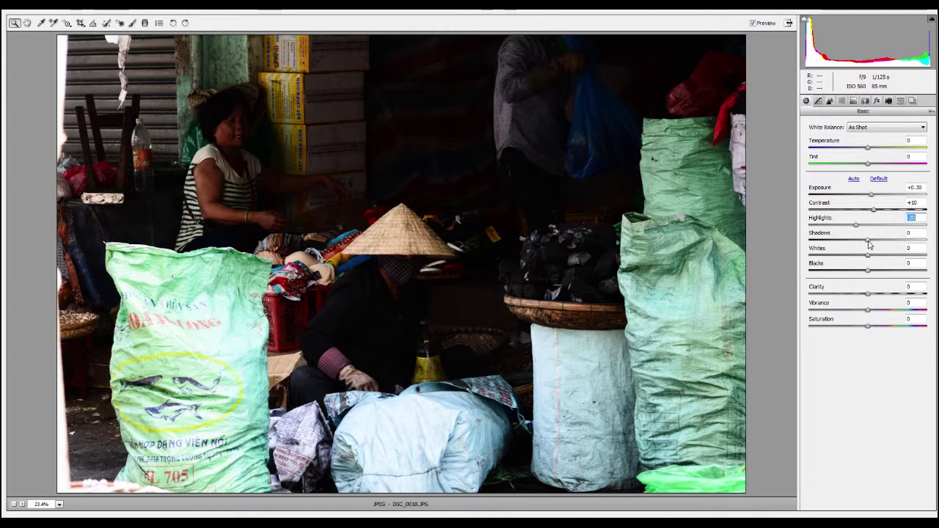
pyautogui.moveTo(866, 240); pyautogui.dragTo(808, 242)
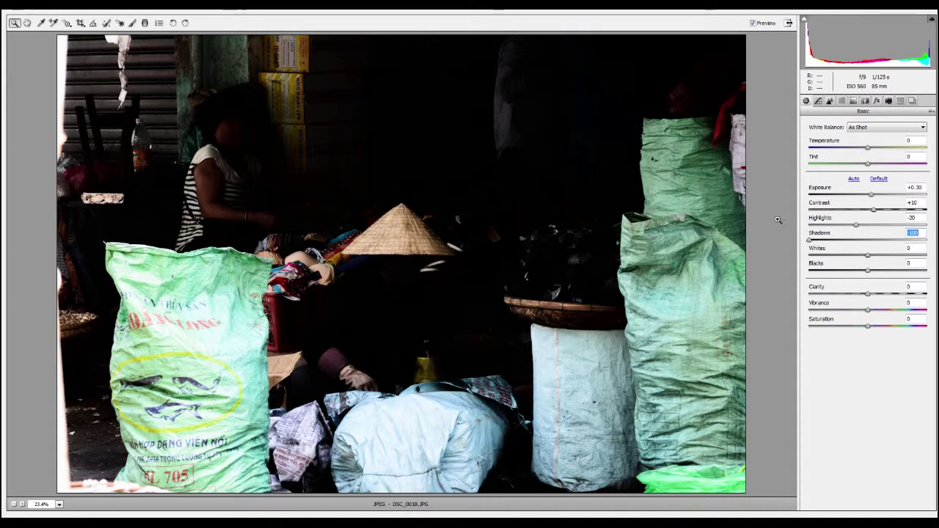
# - Reset Shadows and test its range, settle it at +70, and return Contrast to 0
pyautogui.moveTo(809, 241); pyautogui.dragTo(818, 246)
pyautogui.write('0')
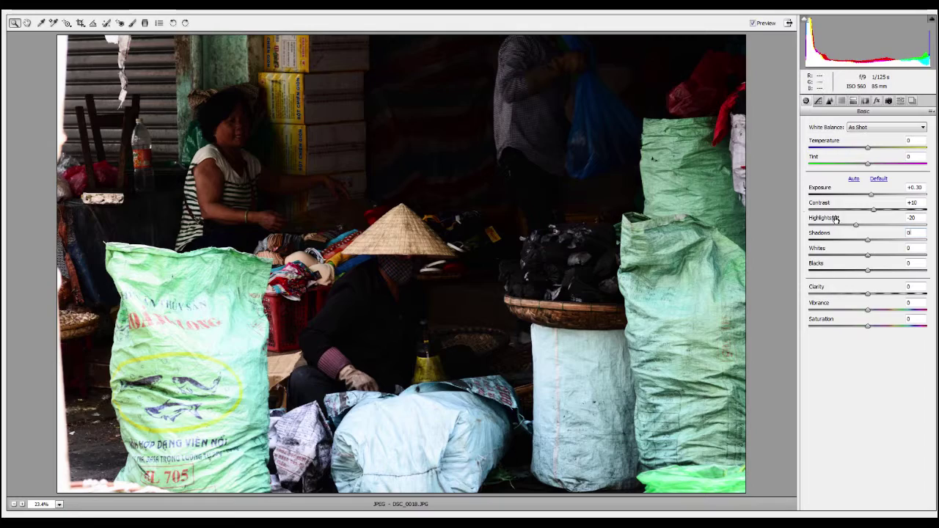
pyautogui.moveTo(869, 241); pyautogui.dragTo(927, 243)
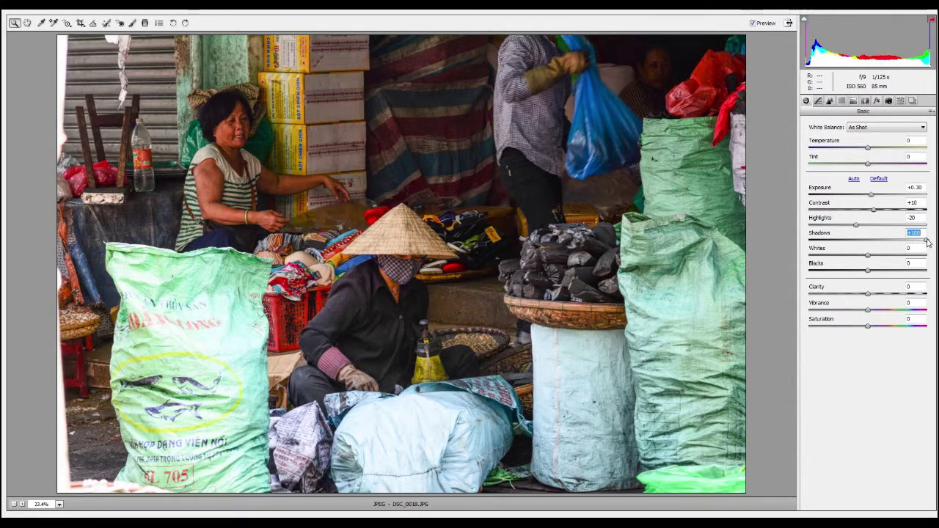
pyautogui.moveTo(927, 242); pyautogui.dragTo(872, 234)
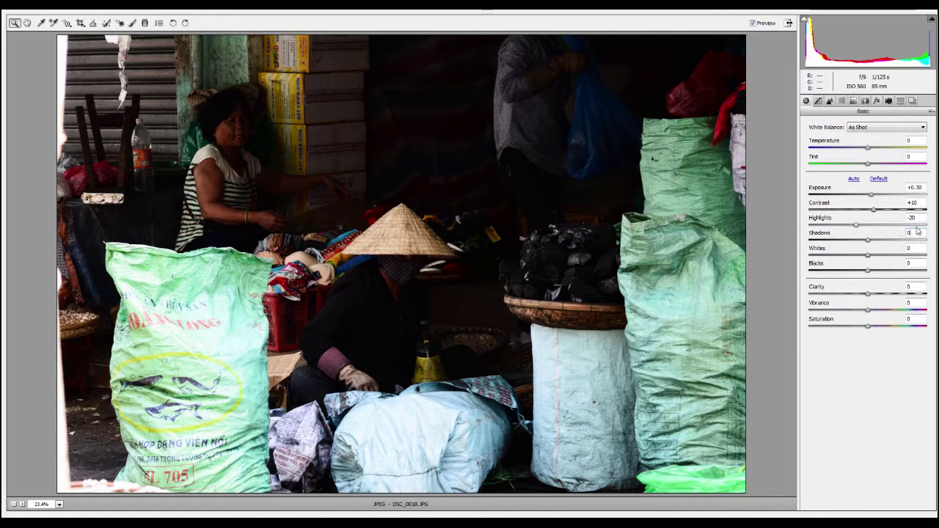
pyautogui.click(646, 68)
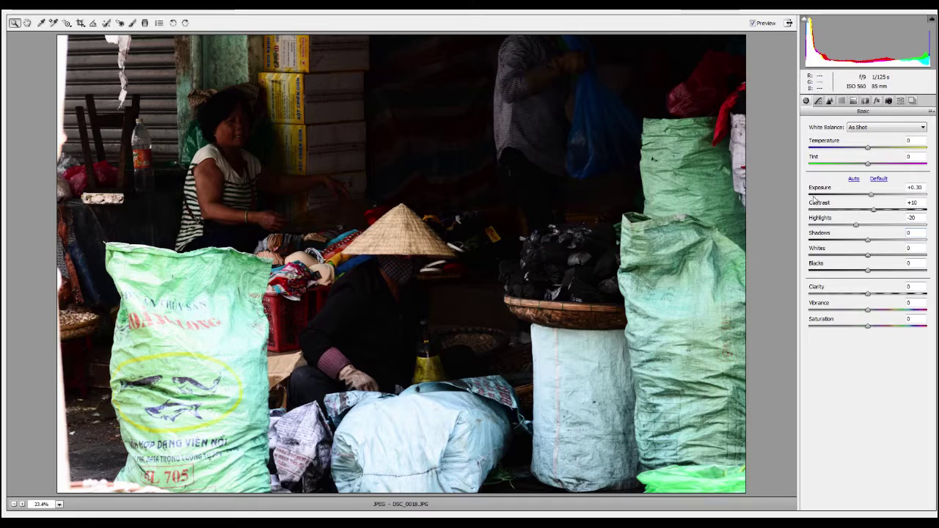
pyautogui.moveTo(867, 239); pyautogui.dragTo(927, 239)
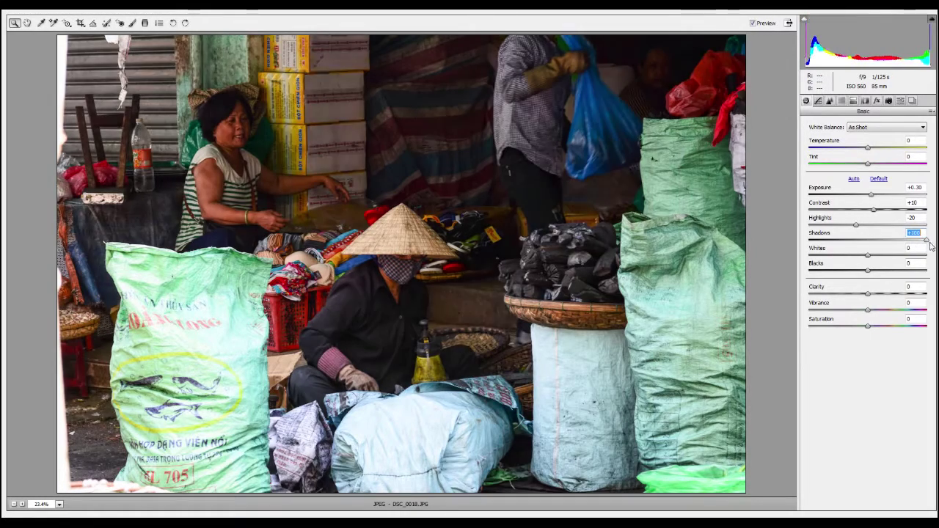
pyautogui.click(655, 64)
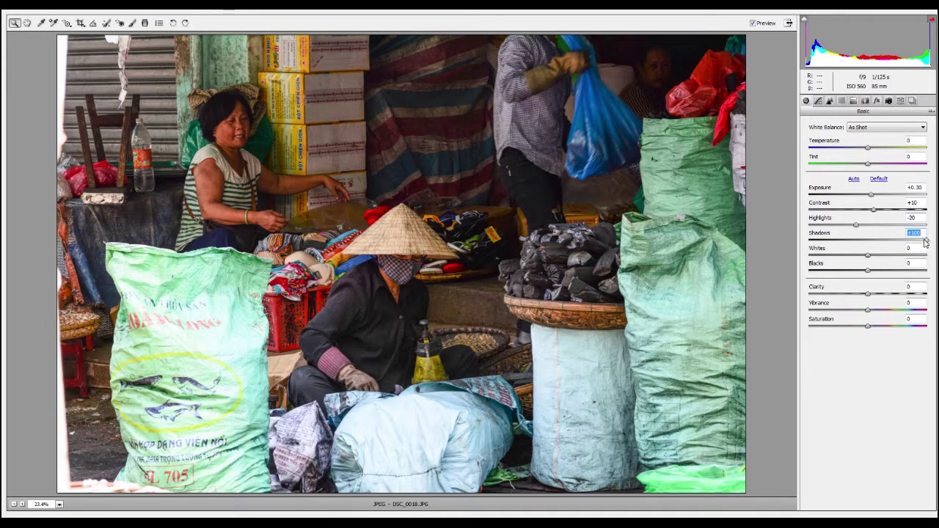
pyautogui.moveTo(926, 242); pyautogui.dragTo(910, 242)
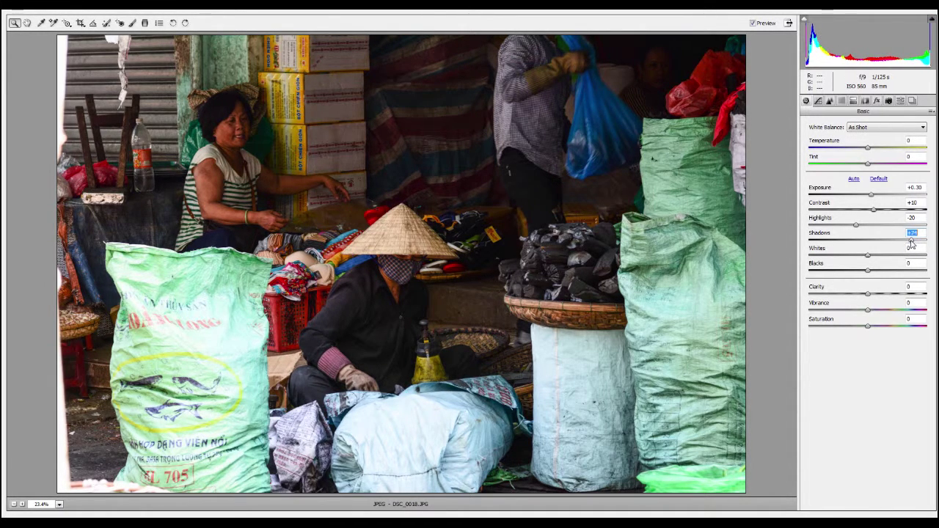
pyautogui.write('70')
pyautogui.click(916, 202)
pyautogui.write('0')
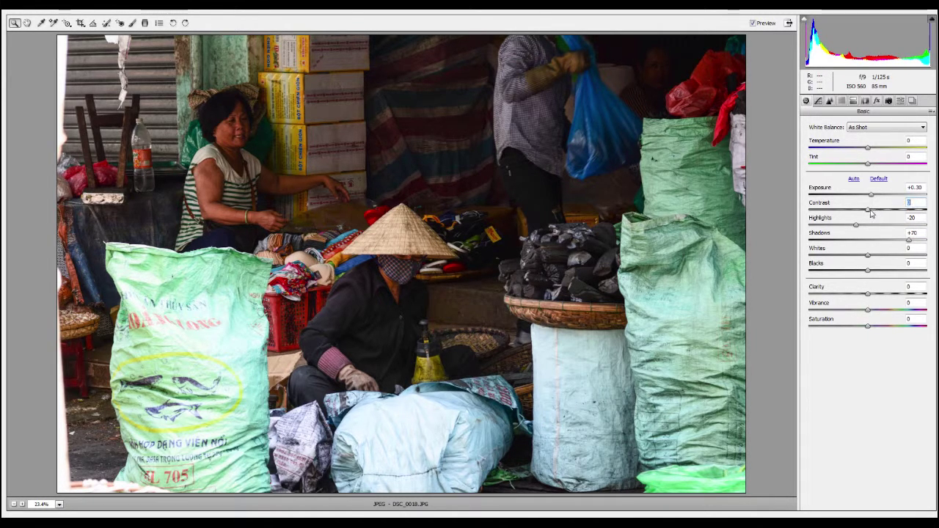
# - Set Contrast to +5 and pull Whites well below zero
pyautogui.moveTo(871, 212); pyautogui.dragTo(873, 215)
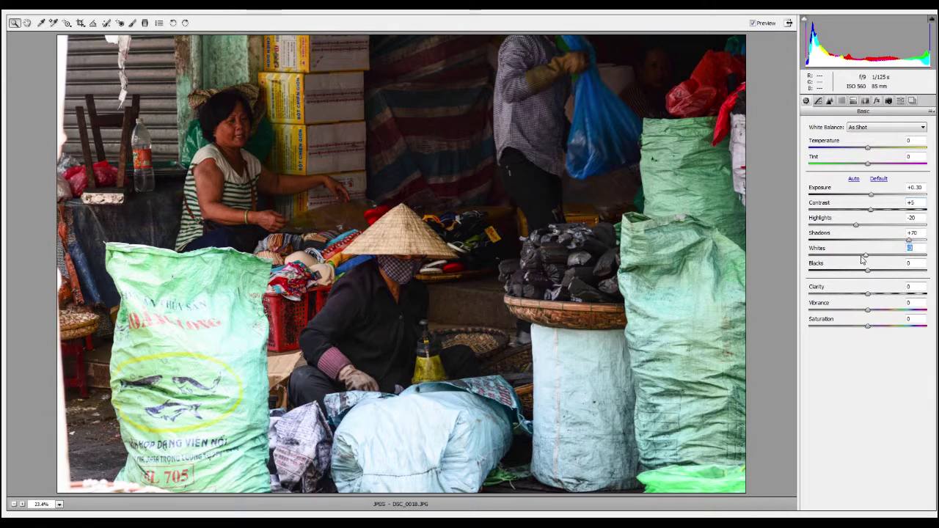
pyautogui.moveTo(867, 255)
pyautogui.mouseDown()
pyautogui.moveTo(835, 257)
pyautogui.moveTo(879, 261)
pyautogui.mouseUp()
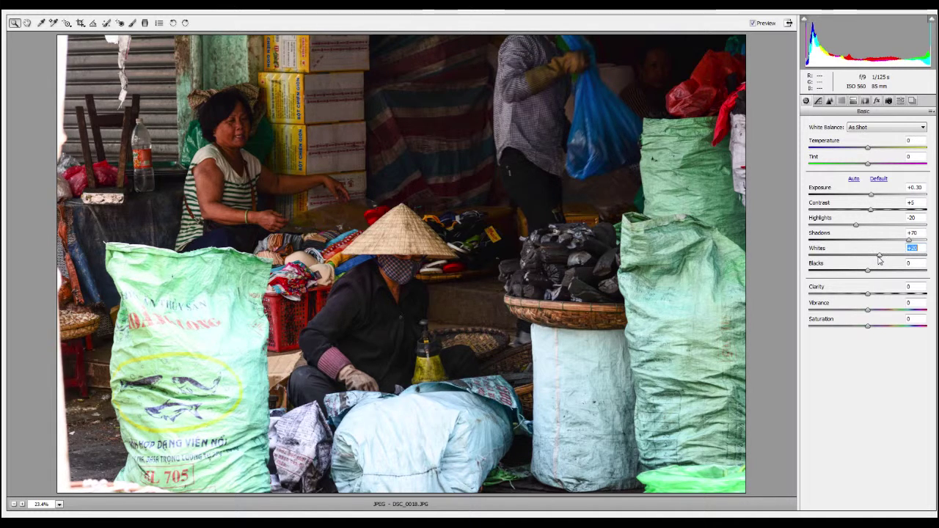
pyautogui.moveTo(879, 261)
pyautogui.mouseDown()
pyautogui.moveTo(803, 249)
pyautogui.moveTo(831, 271)
pyautogui.mouseUp()
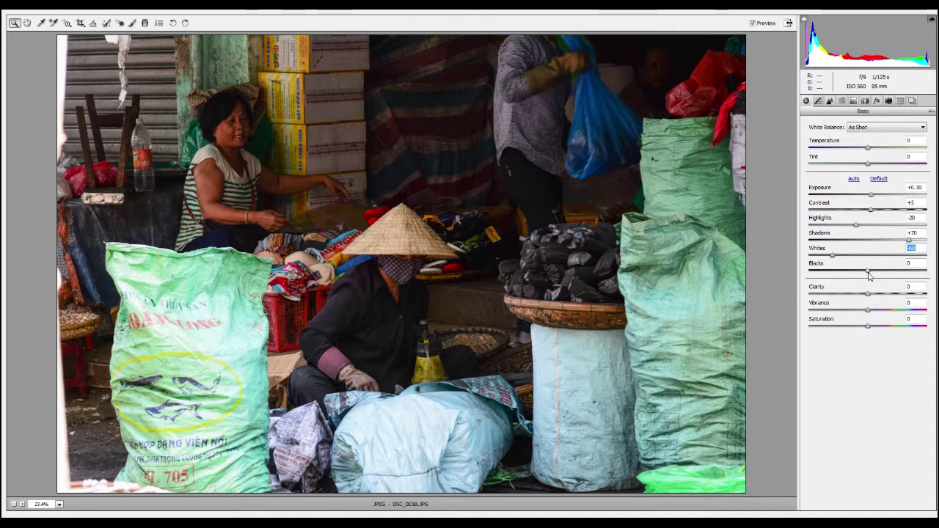
# - Try Blacks lower and higher, then enter -15 in the Blacks field
pyautogui.moveTo(868, 270)
pyautogui.mouseDown()
pyautogui.moveTo(847, 271)
pyautogui.moveTo(869, 271)
pyautogui.mouseUp()
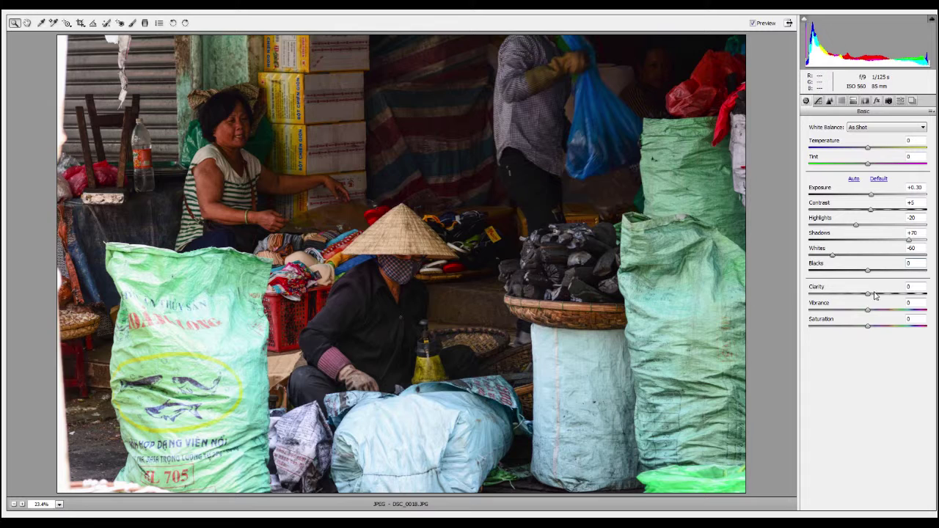
pyautogui.moveTo(868, 273); pyautogui.dragTo(839, 269)
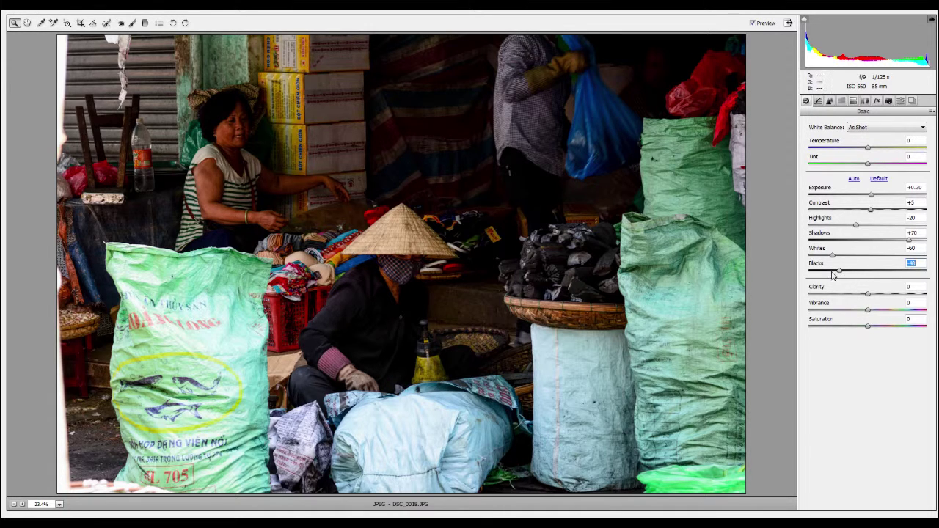
pyautogui.moveTo(849, 274); pyautogui.dragTo(902, 270)
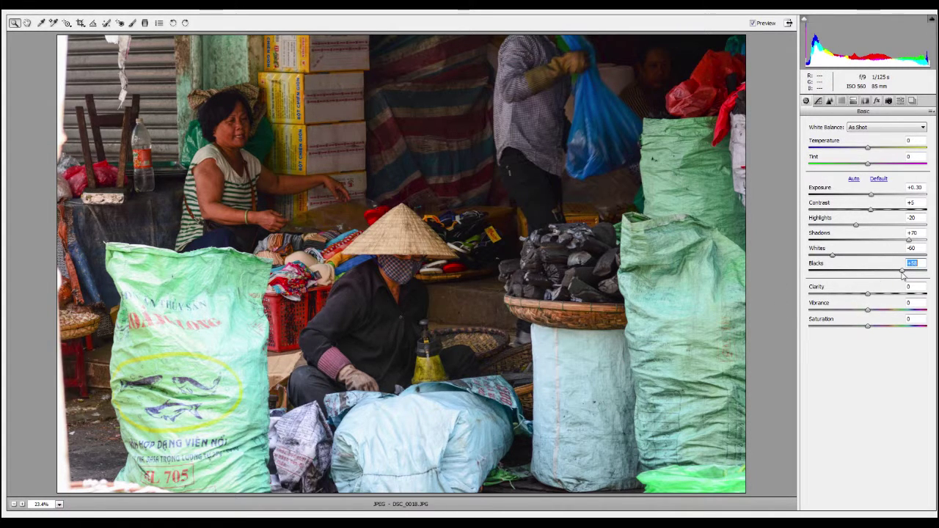
pyautogui.moveTo(901, 270); pyautogui.dragTo(868, 271)
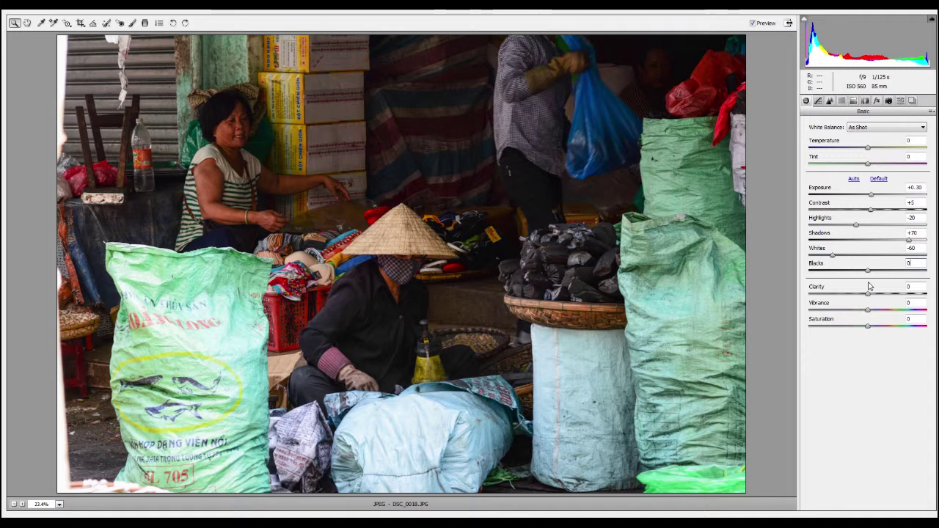
pyautogui.moveTo(869, 272); pyautogui.dragTo(863, 272)
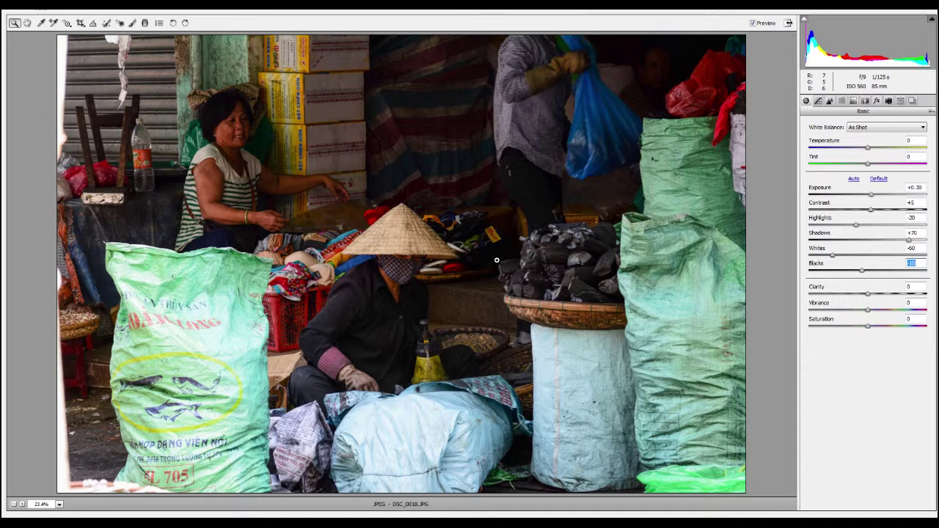
pyautogui.write('-15')
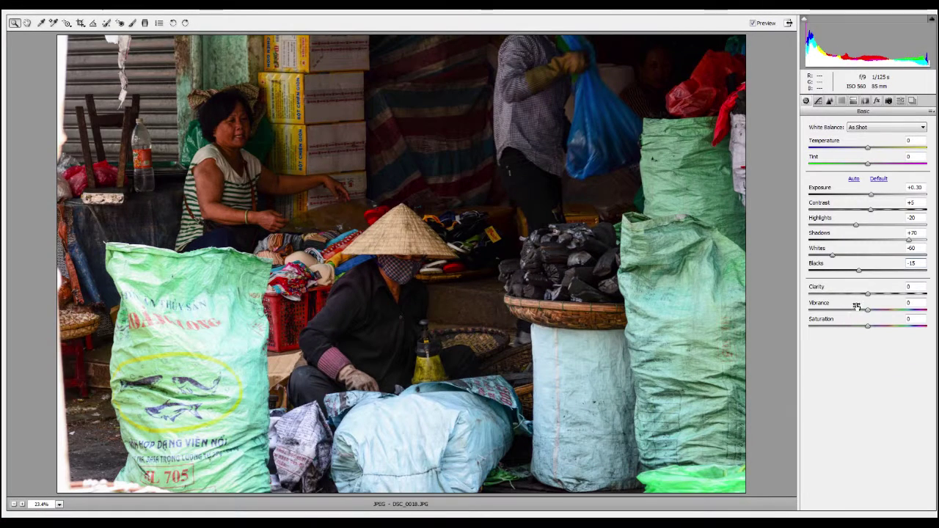
# - Compare Clarity at maximum and below zero, then settle it at about +50
pyautogui.moveTo(867, 294); pyautogui.dragTo(910, 296)
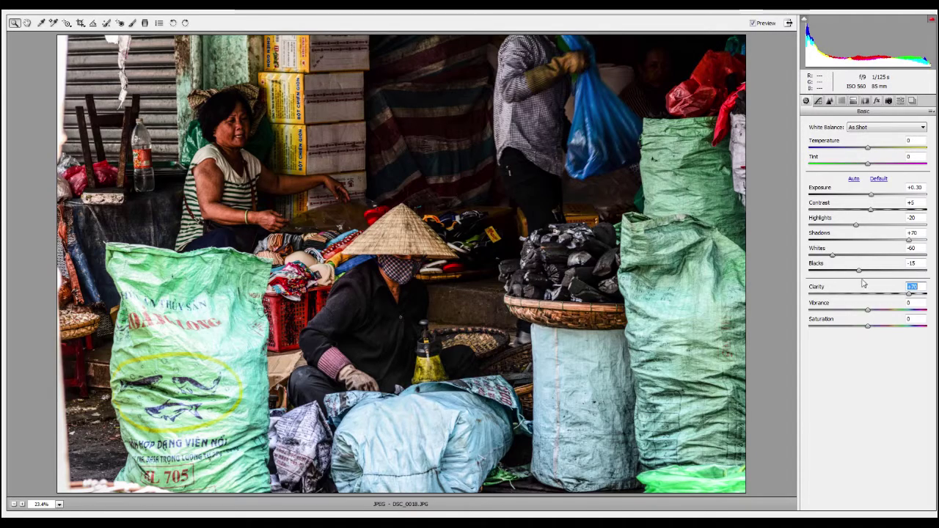
pyautogui.moveTo(909, 293); pyautogui.dragTo(818, 293)
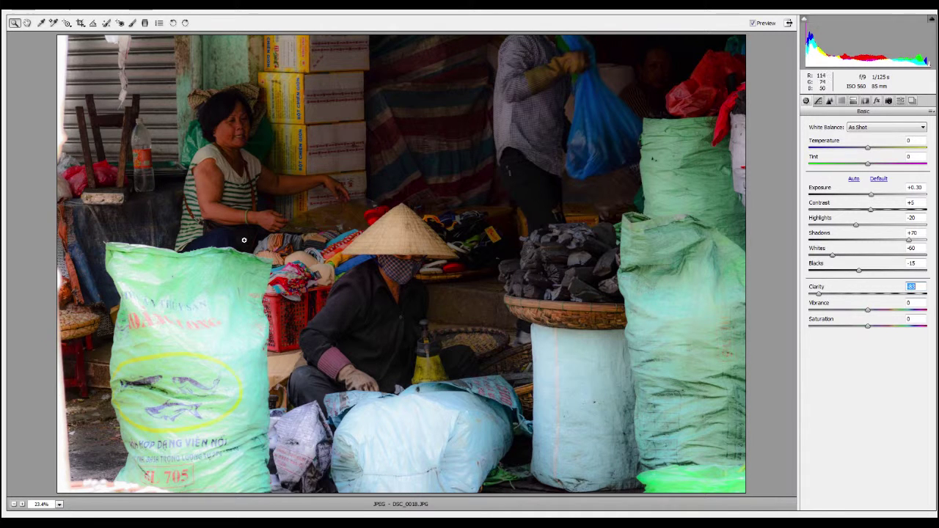
pyautogui.moveTo(819, 293); pyautogui.dragTo(841, 299)
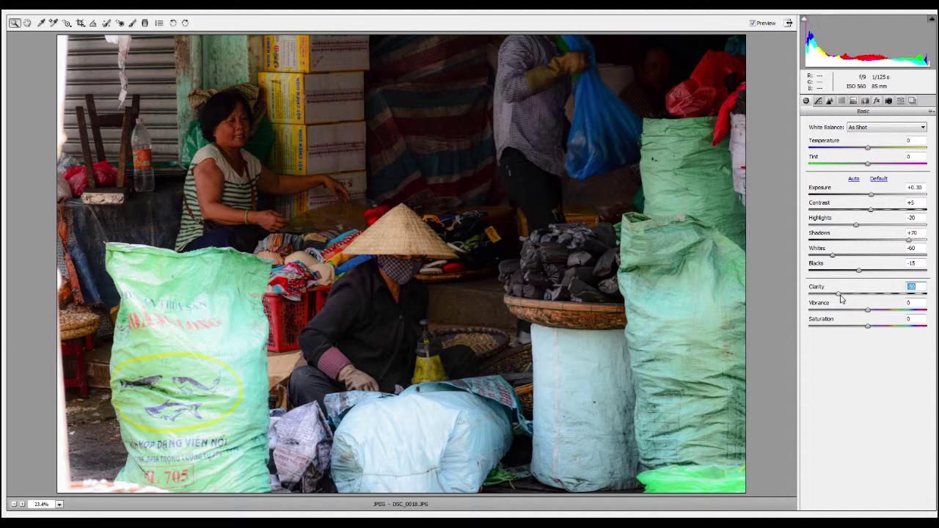
pyautogui.moveTo(840, 298); pyautogui.dragTo(888, 297)
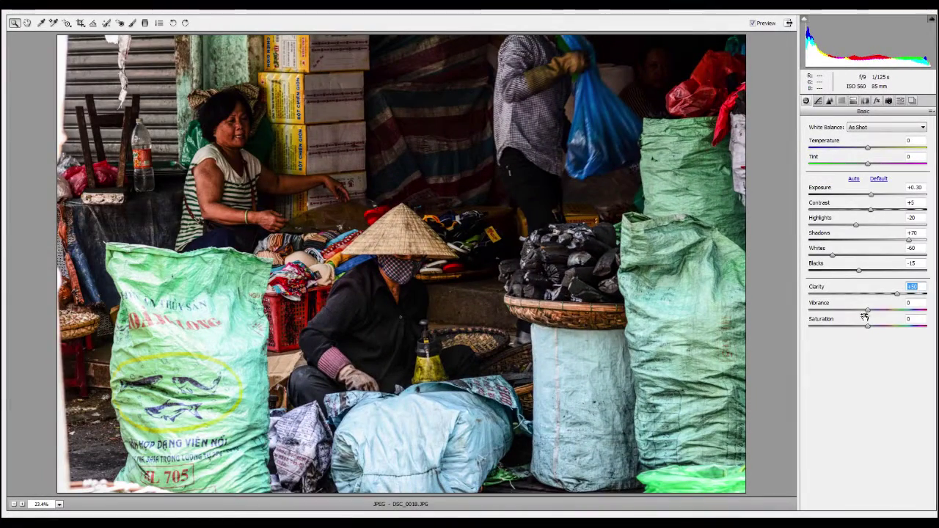
# - Set Vibrance and Saturation both to -100, toggling preview to compare with the original
pyautogui.press('Tab')
pyautogui.write('-100')
pyautogui.press('Return')
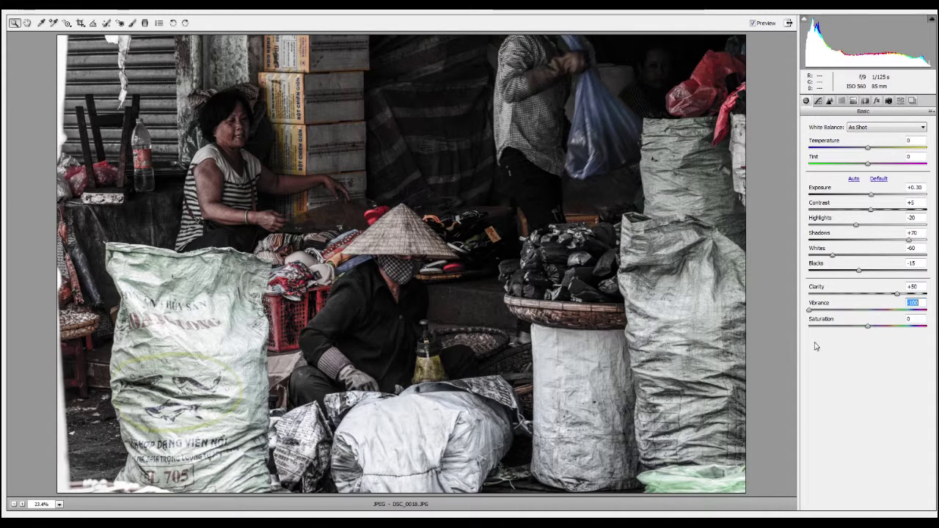
pyautogui.press('Tab')
pyautogui.write('-100')
pyautogui.press('Return')
pyautogui.press('p')
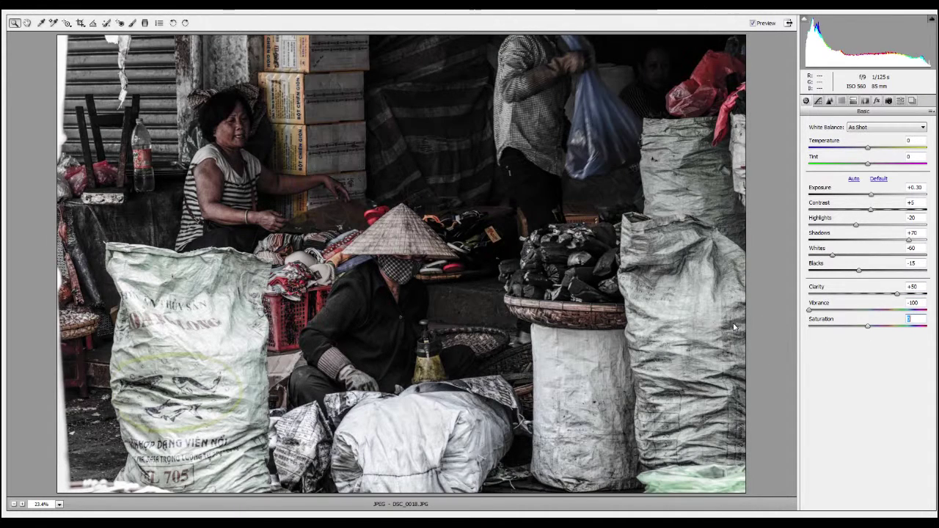
pyautogui.press('p')
pyautogui.write('-100')
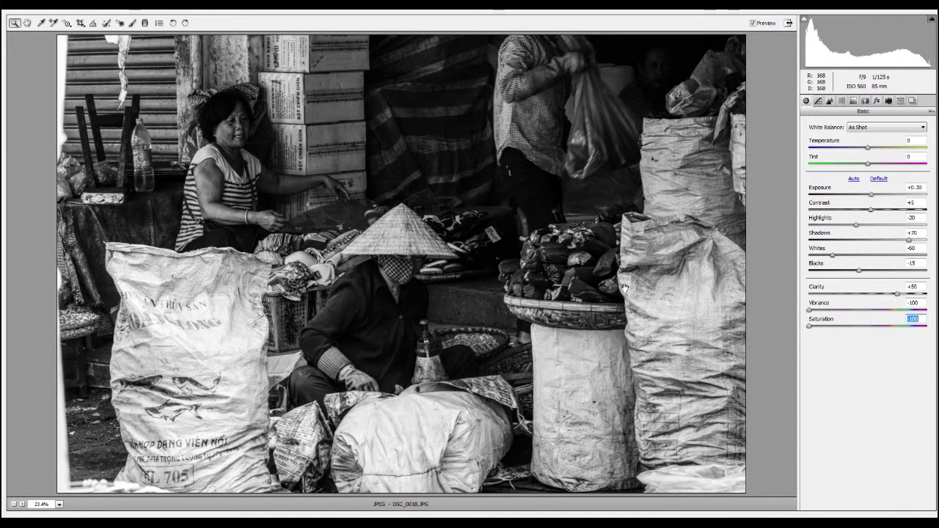
# - Reset Saturation and Vibrance to 0, then push Saturation from minimum to +100
pyautogui.doubleClick(882, 322)
pyautogui.click(811, 310)
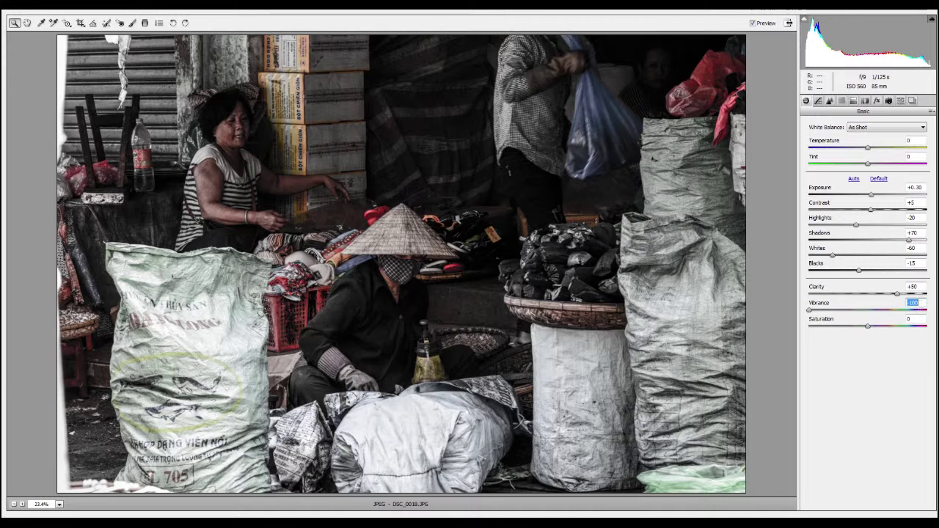
pyautogui.write('0')
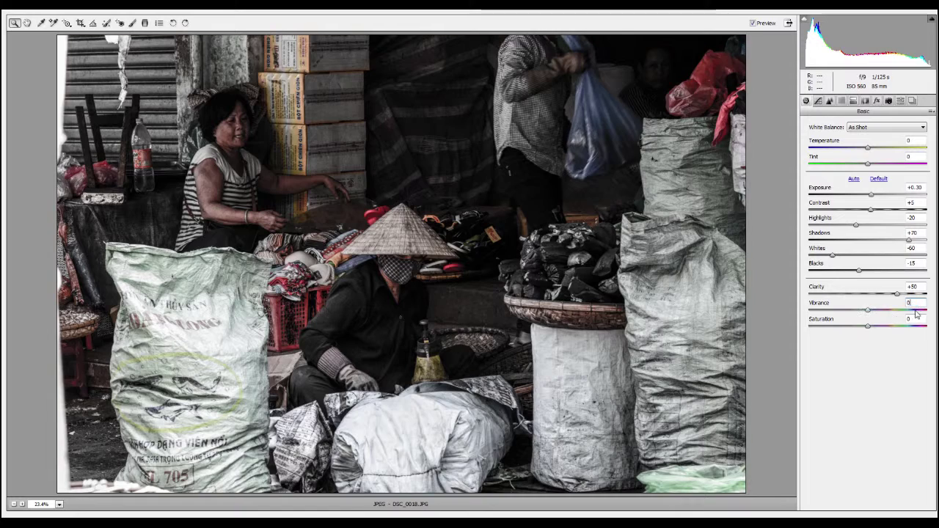
pyautogui.press('Return')
pyautogui.moveTo(868, 328); pyautogui.dragTo(784, 331)
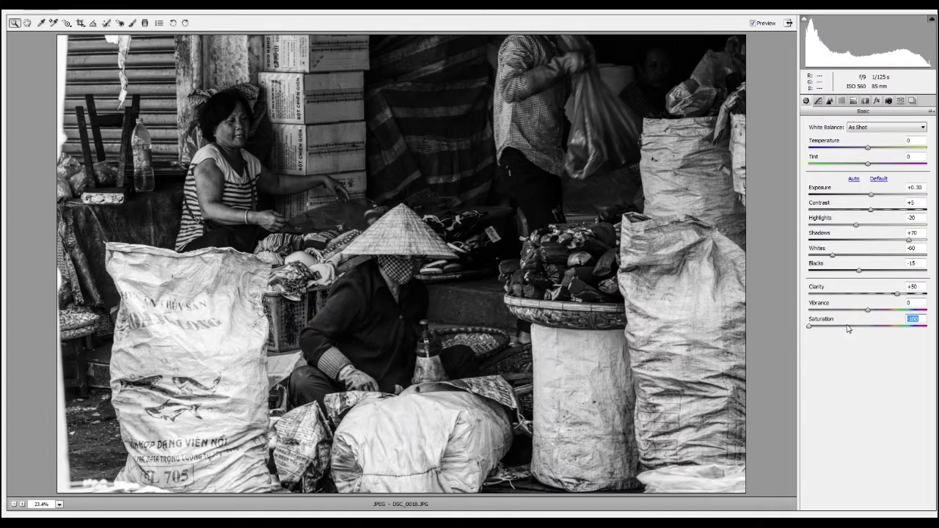
pyautogui.moveTo(809, 327); pyautogui.dragTo(927, 327)
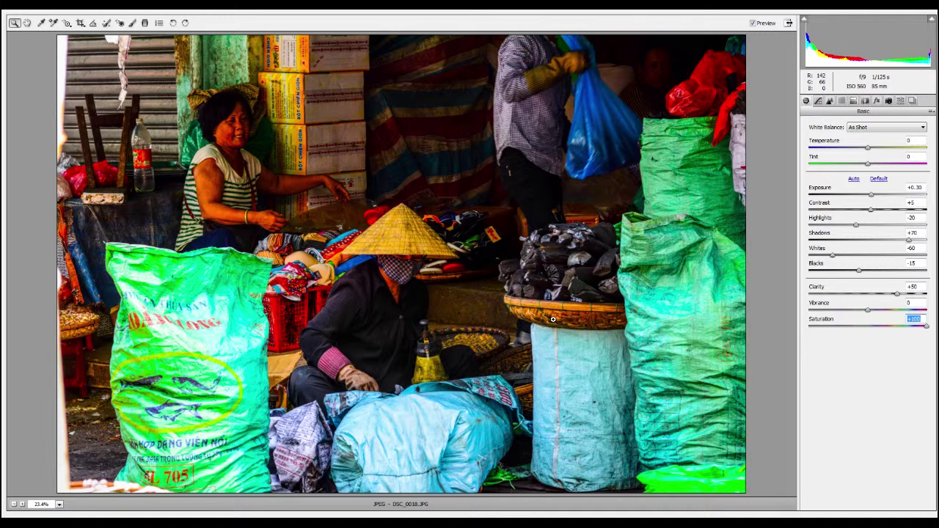
# - Reset Saturation to 0 and experiment with small Vibrance changes around zero
pyautogui.write('0')
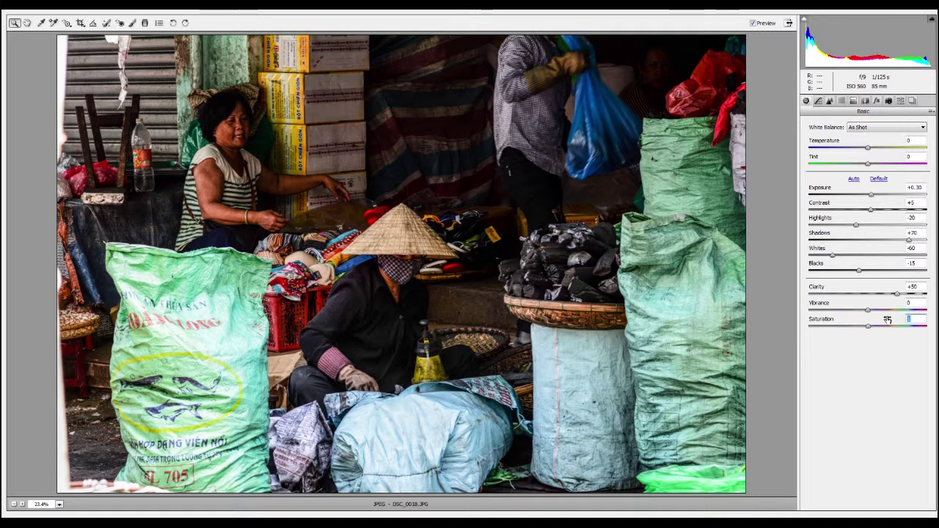
pyautogui.moveTo(872, 317)
pyautogui.mouseDown()
pyautogui.moveTo(888, 317)
pyautogui.moveTo(881, 313)
pyautogui.mouseUp()
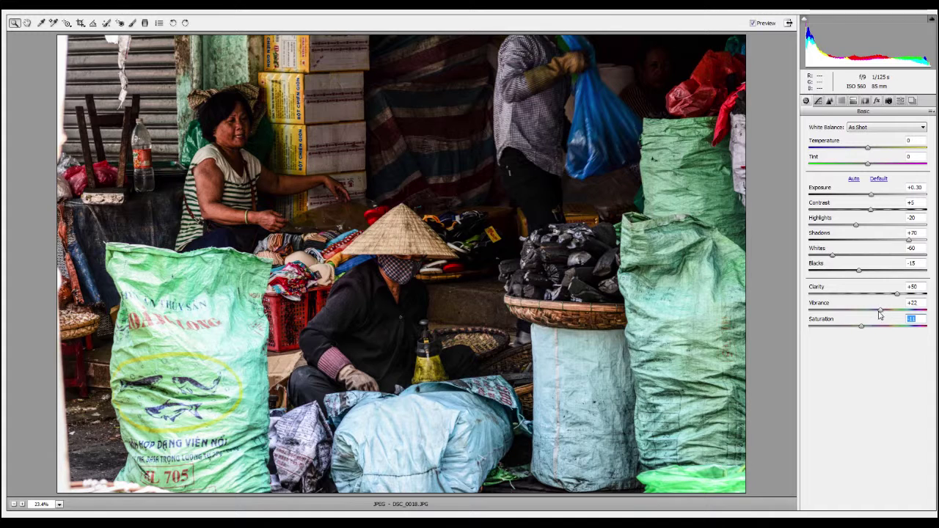
pyautogui.moveTo(879, 314); pyautogui.dragTo(865, 312)
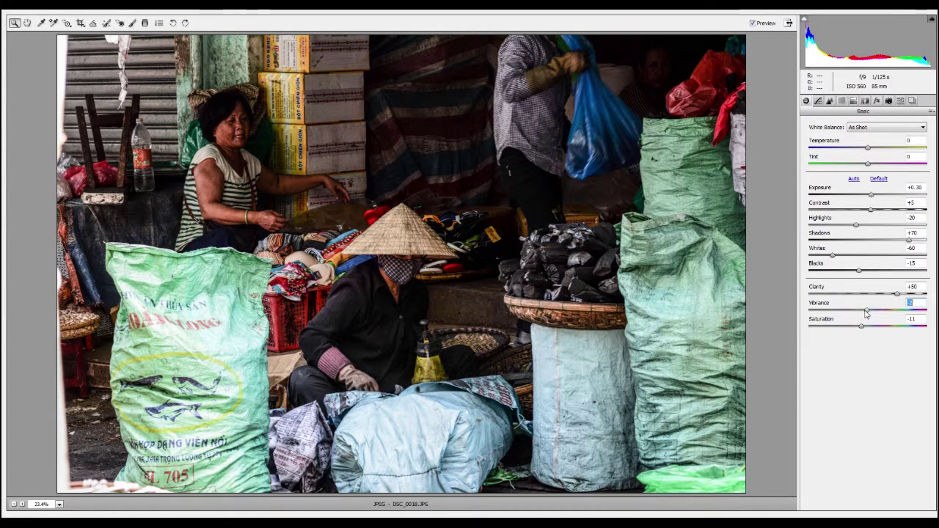
pyautogui.click(911, 319)
pyautogui.write('0')
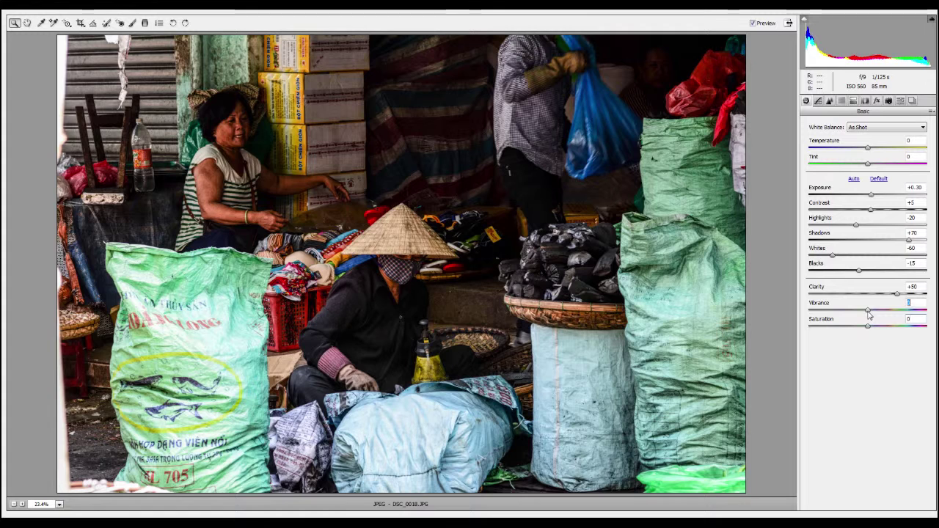
# - Lower Vibrance to -30 and raise Clarity to +63
pyautogui.moveTo(869, 311)
pyautogui.mouseDown()
pyautogui.moveTo(848, 313)
pyautogui.moveTo(861, 327)
pyautogui.mouseUp()
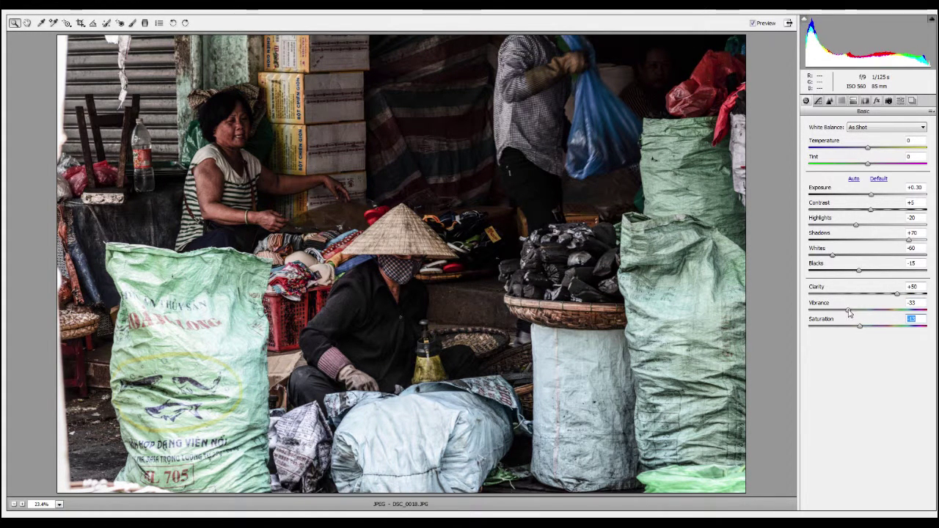
pyautogui.moveTo(897, 294); pyautogui.dragTo(904, 294)
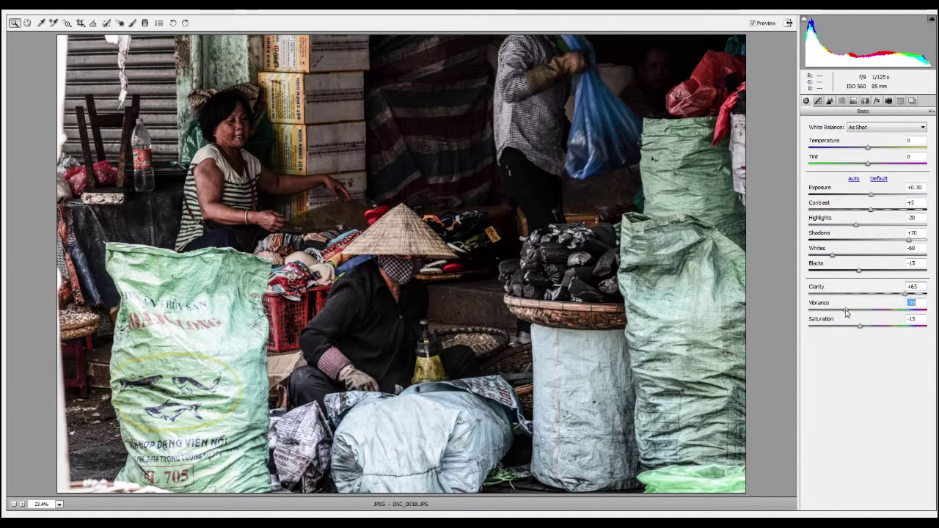
pyautogui.moveTo(849, 309); pyautogui.dragTo(864, 329)
pyautogui.click(860, 327)
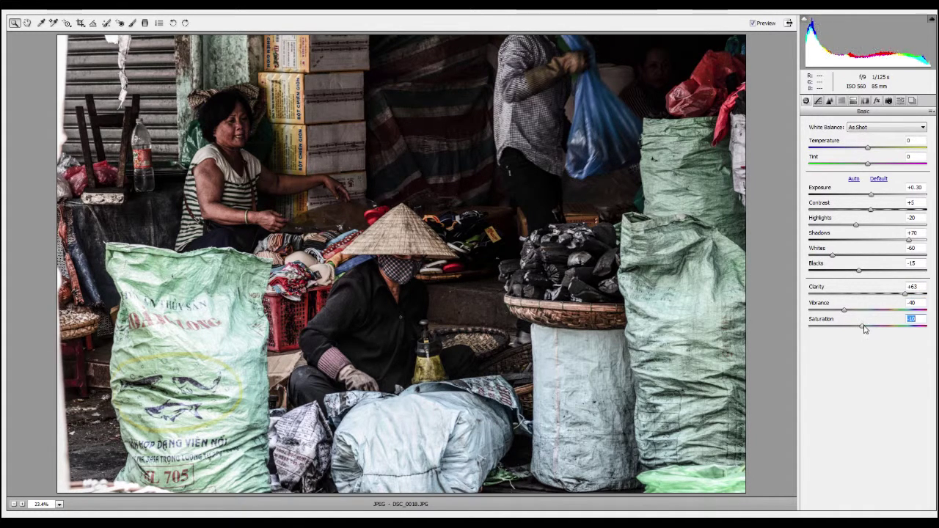
pyautogui.click(848, 313)
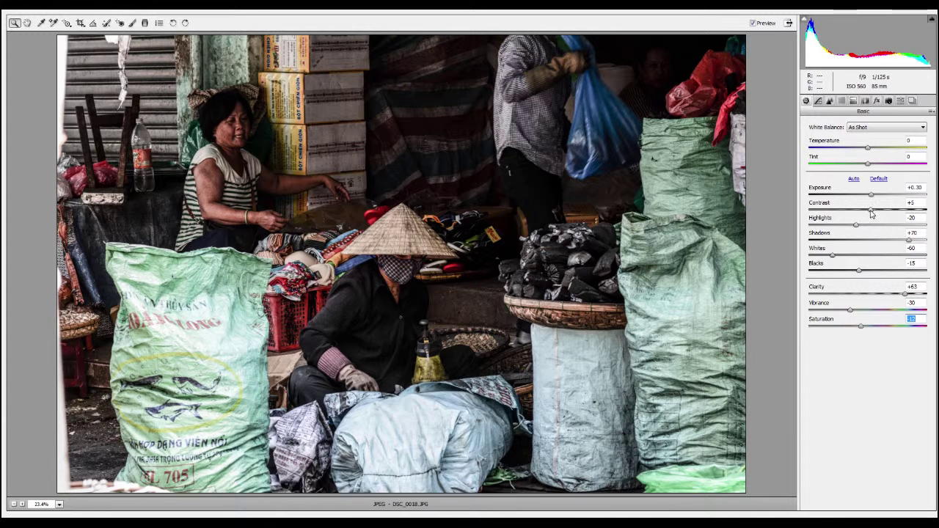
# - Set Contrast +13, Shadows 75, Blacks +15, and ease Exposure to +0.20
pyautogui.moveTo(871, 211); pyautogui.dragTo(875, 211)
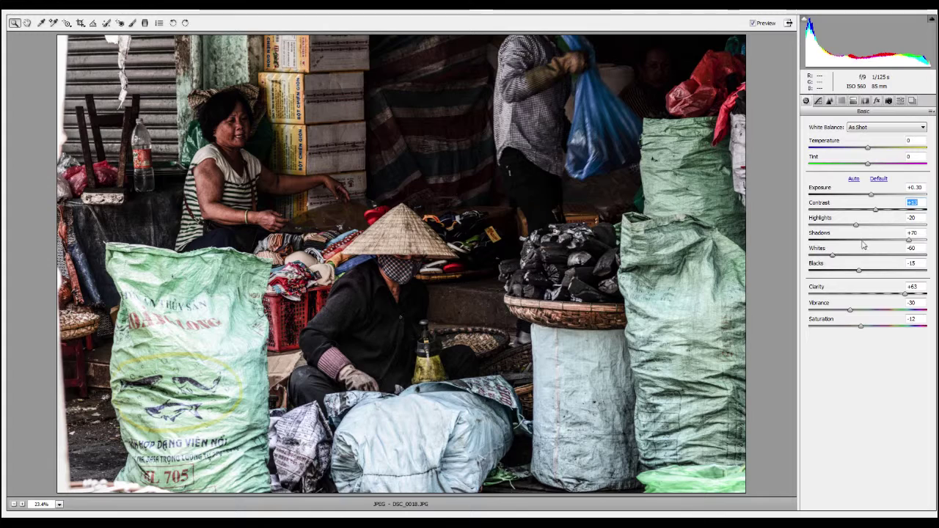
pyautogui.moveTo(907, 240); pyautogui.dragTo(912, 241)
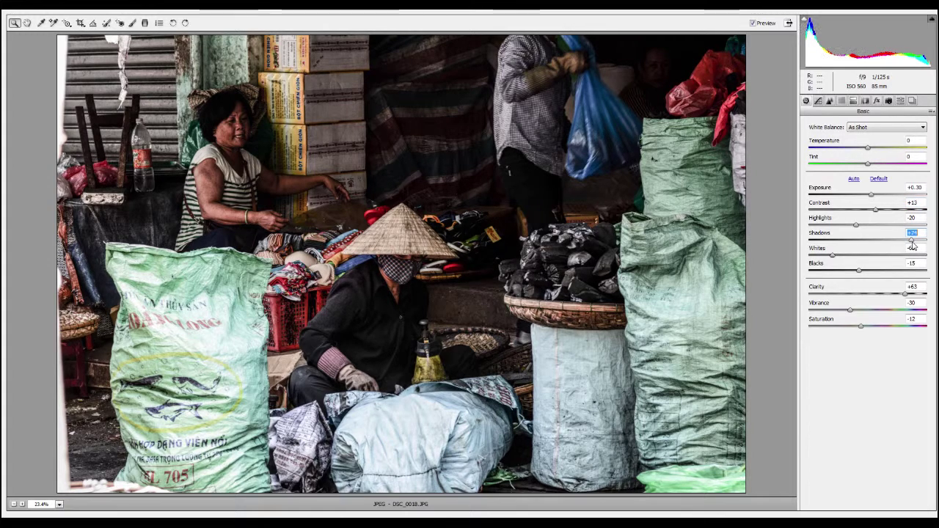
pyautogui.write('75')
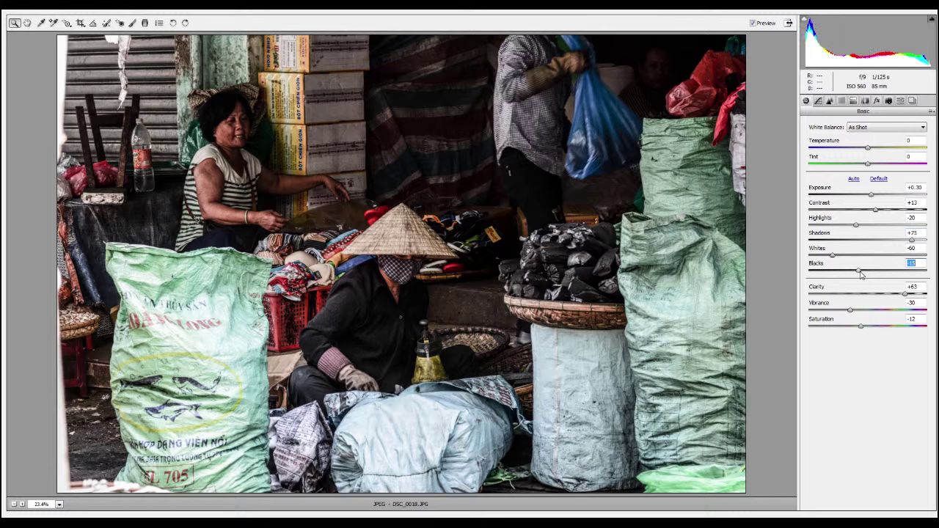
pyautogui.moveTo(862, 273); pyautogui.dragTo(879, 275)
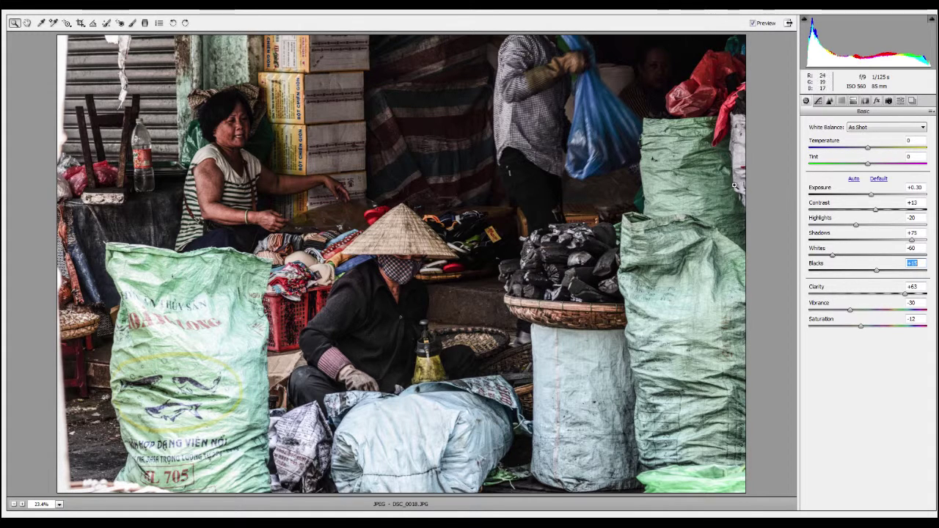
pyautogui.click(870, 194)
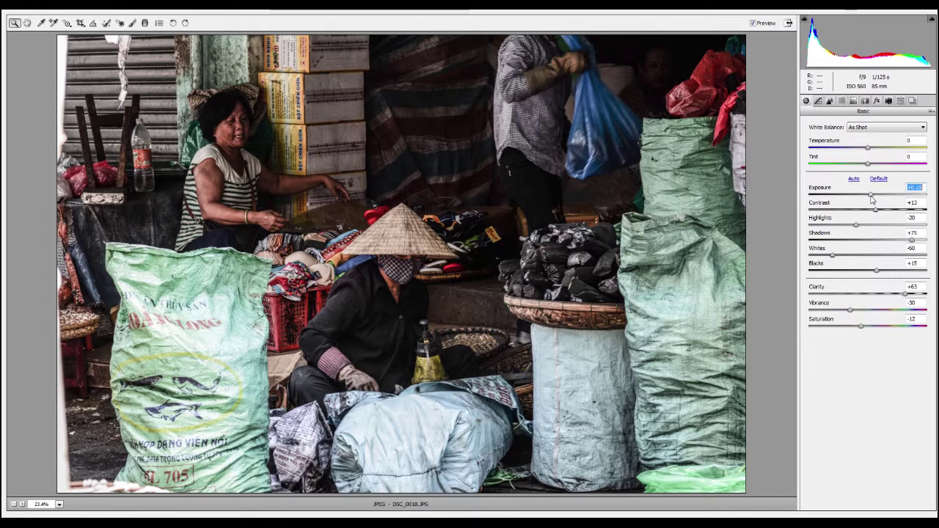
pyautogui.moveTo(871, 198); pyautogui.dragTo(869, 198)
pyautogui.click(753, 24)
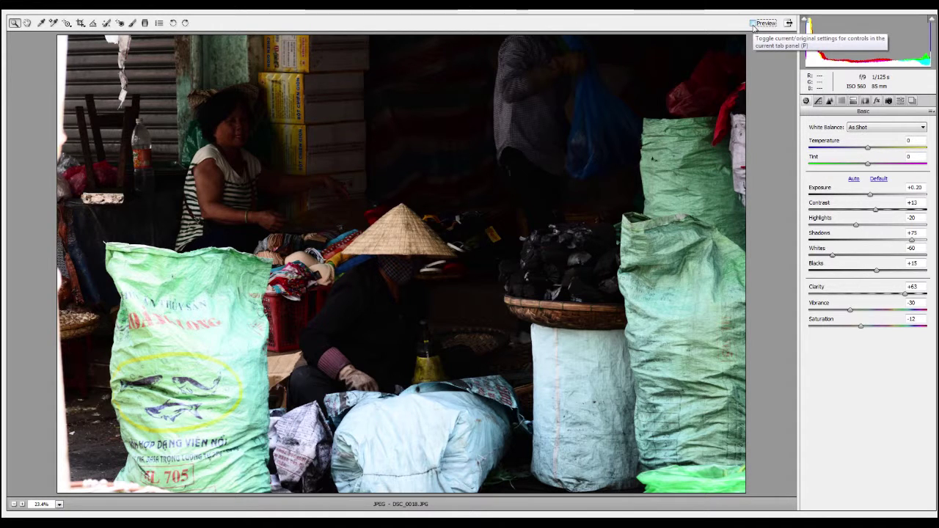
pyautogui.click(752, 24)
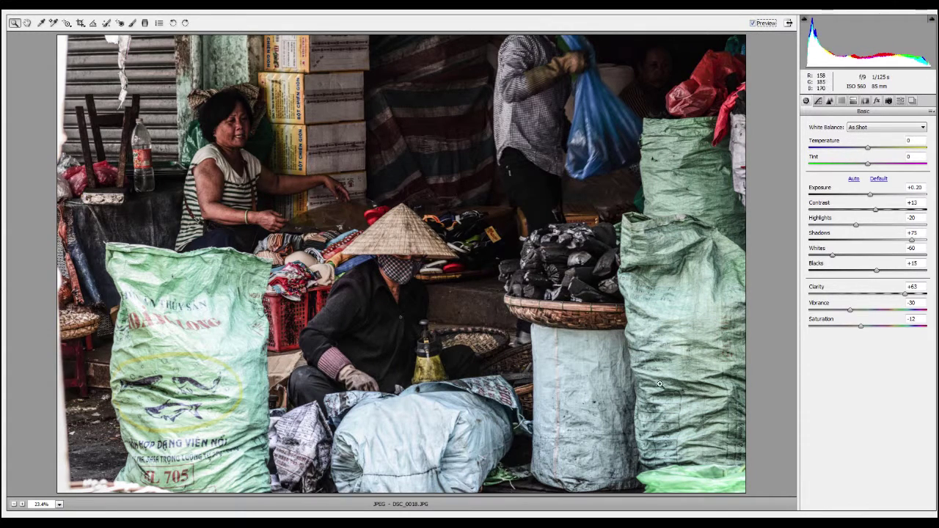
pyautogui.click(753, 24)
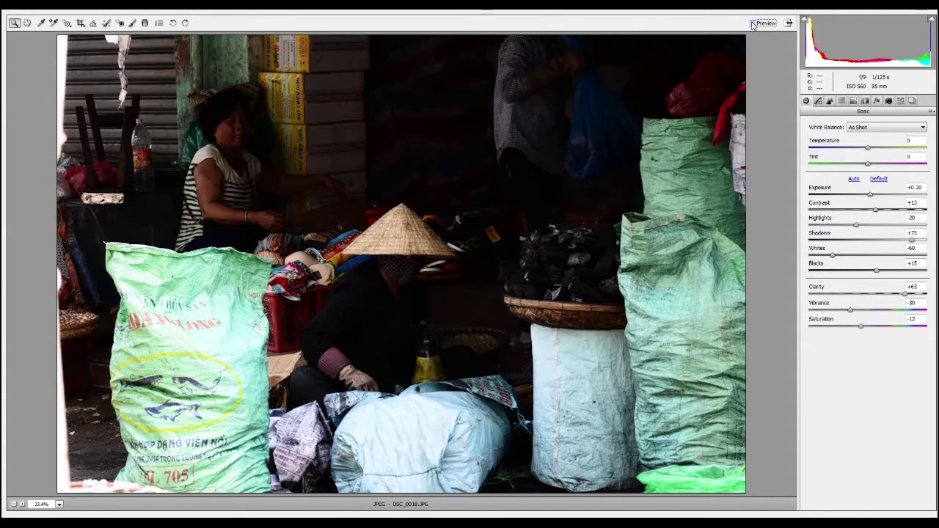
pyautogui.click(753, 24)
pyautogui.click(753, 25)
pyautogui.click(753, 24)
pyautogui.click(752, 24)
pyautogui.click(753, 25)
pyautogui.click(752, 24)
pyautogui.click(753, 24)
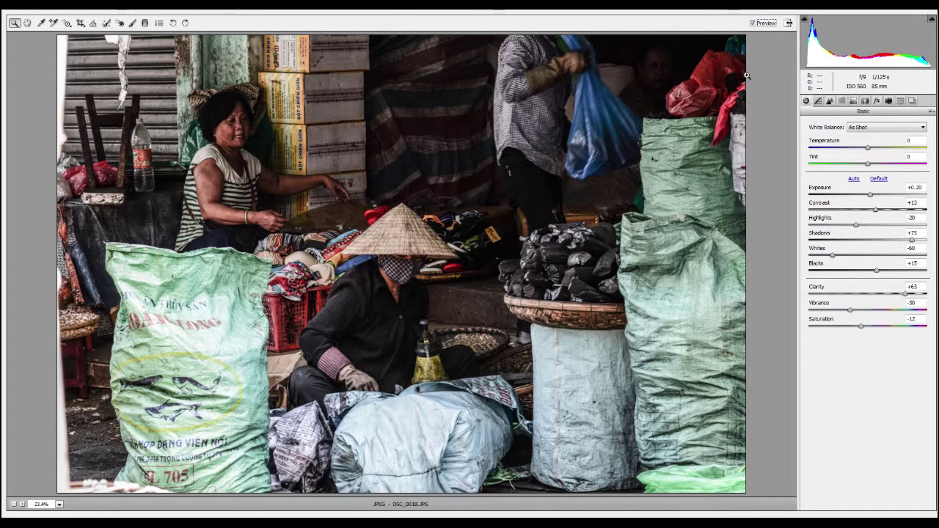
pyautogui.click(752, 24)
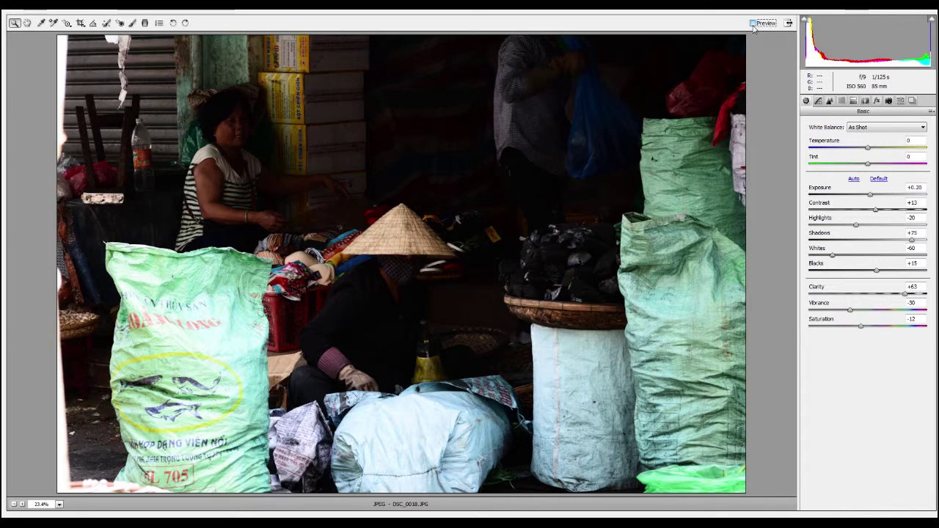
pyautogui.click(753, 23)
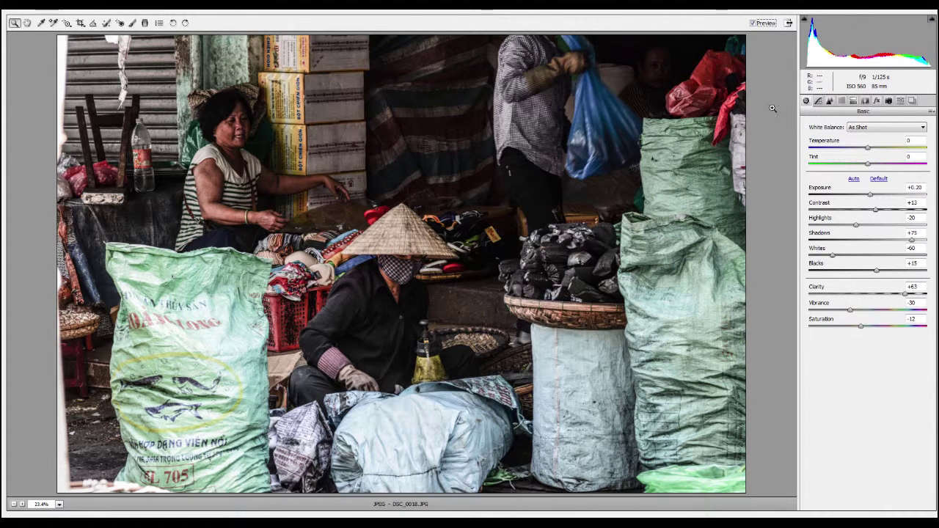
# - Try a Point tone curve, adding a point that pulls the midtones down
pyautogui.click(818, 101)
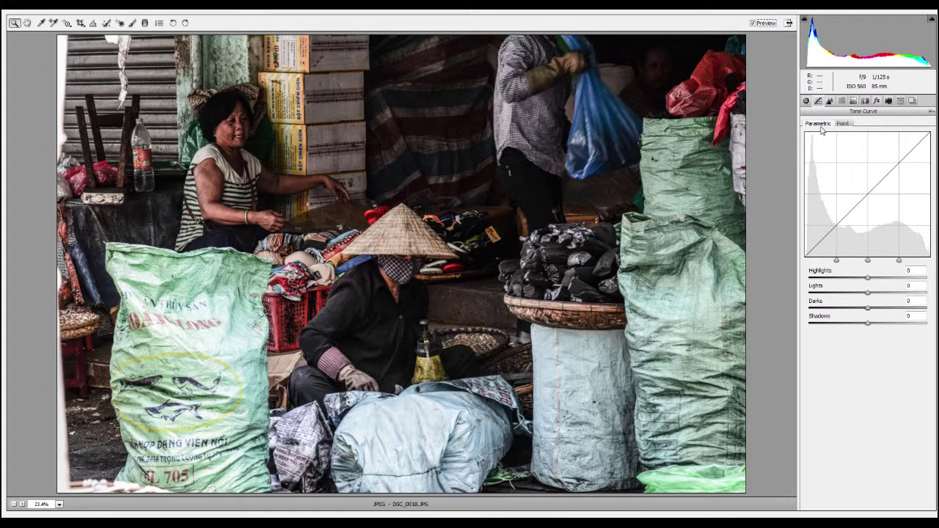
pyautogui.click(842, 124)
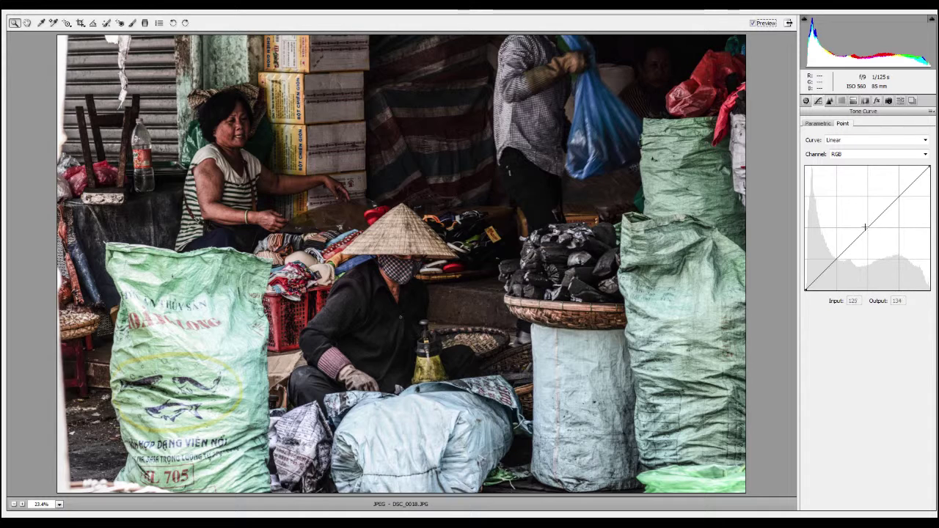
pyautogui.moveTo(867, 228)
pyautogui.mouseDown()
pyautogui.moveTo(922, 307)
pyautogui.moveTo(870, 220)
pyautogui.moveTo(916, 216)
pyautogui.moveTo(885, 220)
pyautogui.mouseUp()
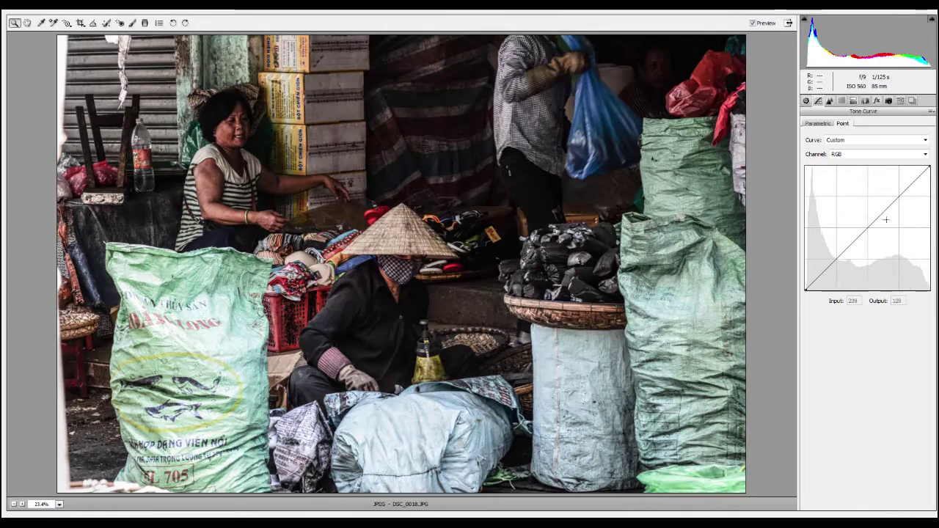
# - On the Parametric curve, set Highlights -45 and Lights -40, and push Shadows positive
pyautogui.click(818, 123)
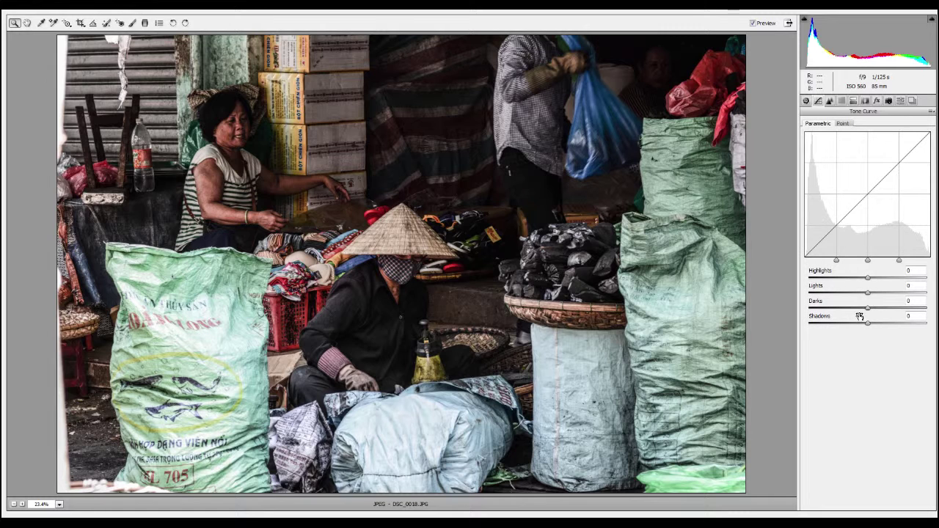
pyautogui.moveTo(868, 278)
pyautogui.mouseDown()
pyautogui.moveTo(843, 279)
pyautogui.moveTo(847, 313)
pyautogui.moveTo(869, 314)
pyautogui.mouseUp()
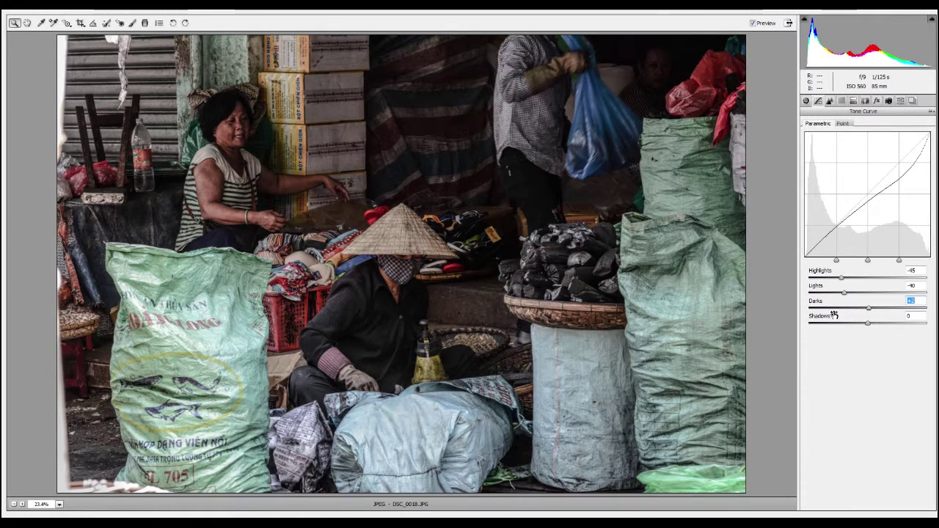
pyautogui.click(806, 101)
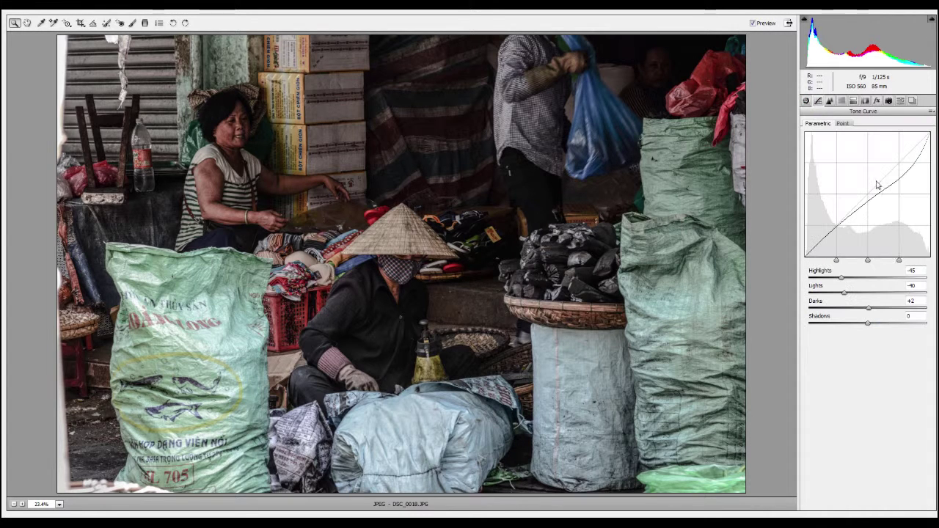
pyautogui.click(817, 100)
pyautogui.moveTo(868, 326)
pyautogui.mouseDown()
pyautogui.moveTo(907, 328)
pyautogui.moveTo(887, 332)
pyautogui.mouseUp()
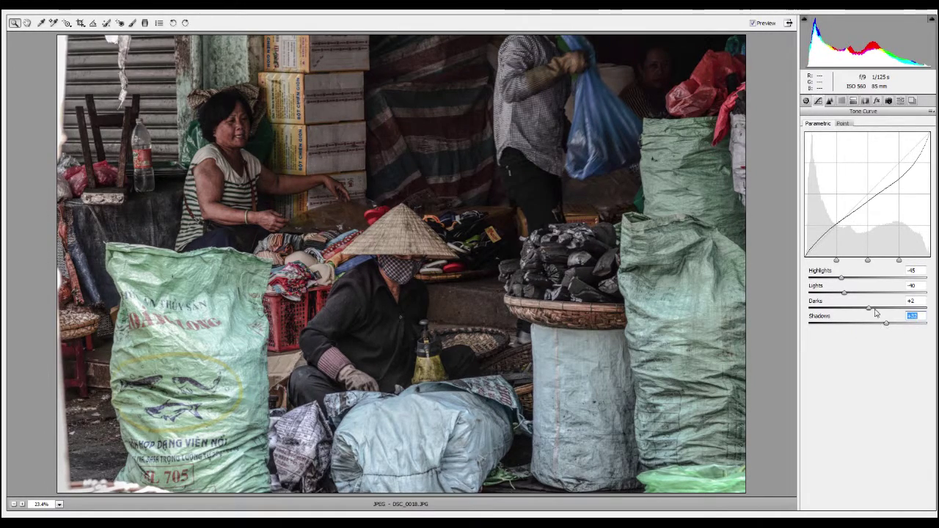
# - Soften the parametric curve to Highlights 0, Lights -10 and Darks -10, keeping Shadows +32
pyautogui.click(806, 100)
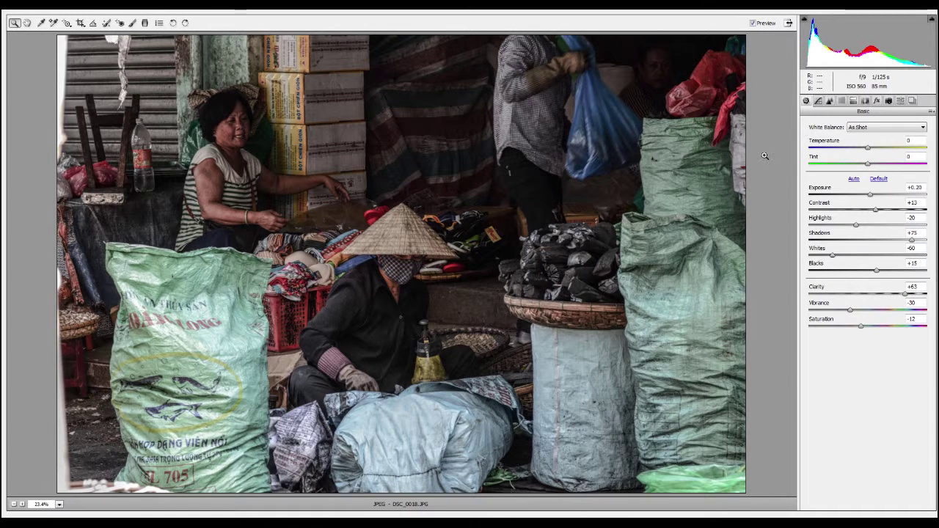
pyautogui.click(818, 101)
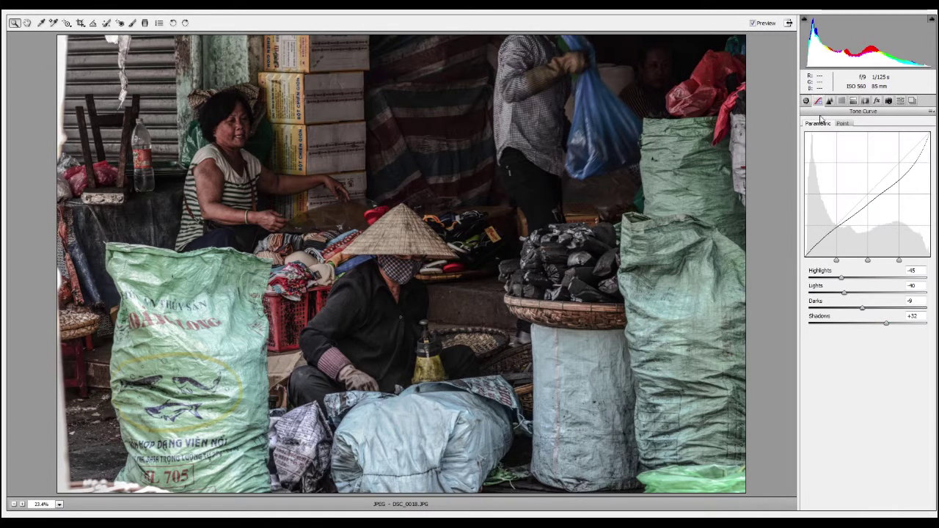
pyautogui.click(917, 270)
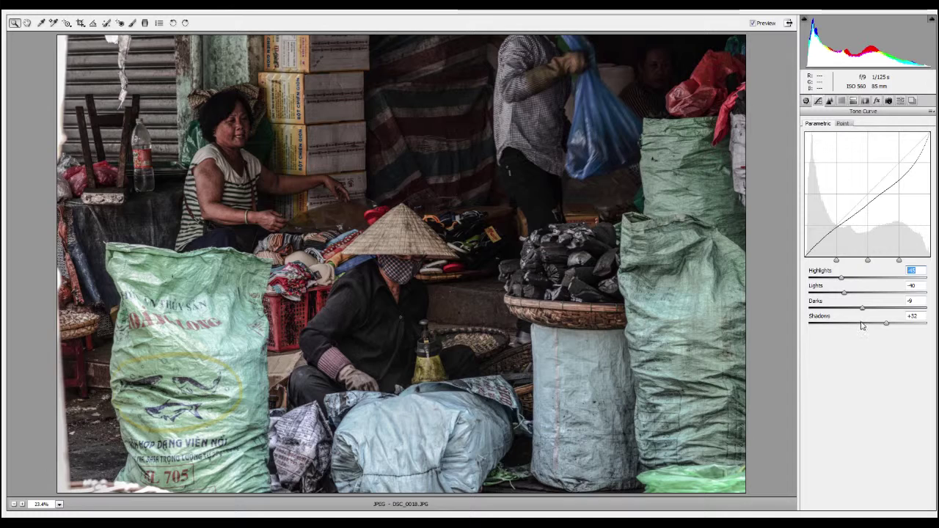
pyautogui.moveTo(843, 278)
pyautogui.mouseDown()
pyautogui.moveTo(867, 278)
pyautogui.moveTo(849, 294)
pyautogui.moveTo(862, 297)
pyautogui.mouseUp()
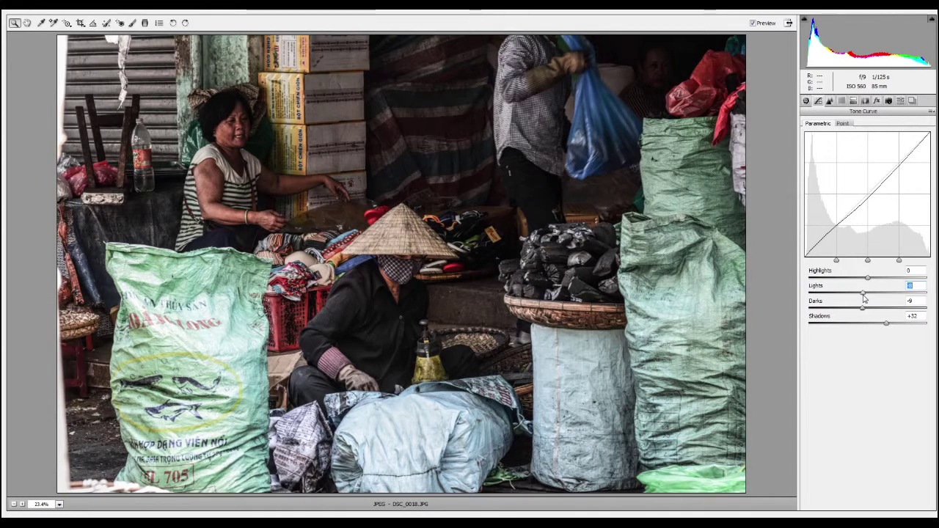
pyautogui.doubleClick(863, 295)
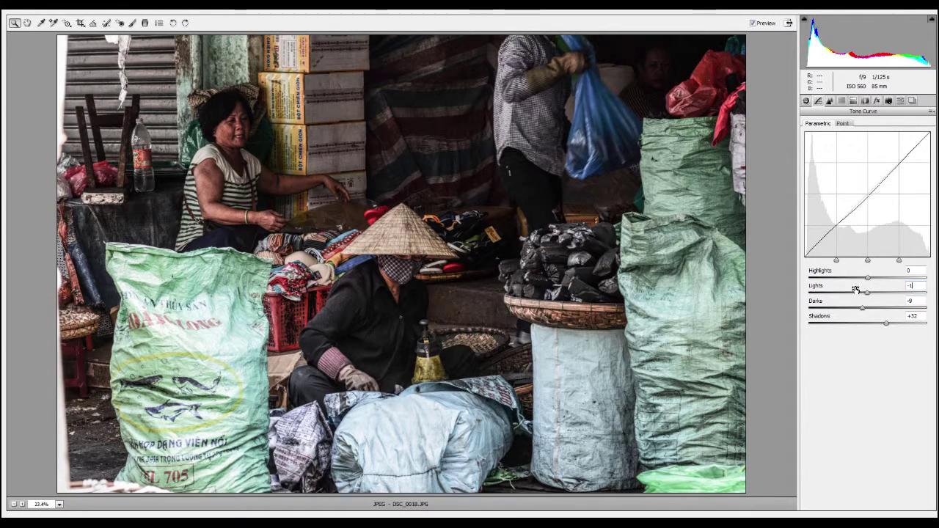
pyautogui.write('0')
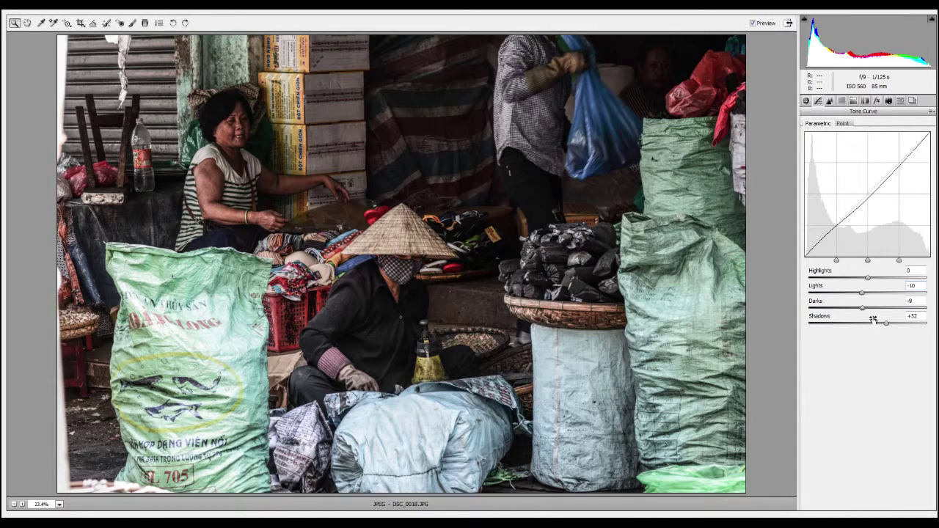
pyautogui.moveTo(863, 308); pyautogui.dragTo(863, 309)
# - Raise Detail sharpening Amount to about 75 and zoom in on the woman in the conical hat
pyautogui.click(829, 106)
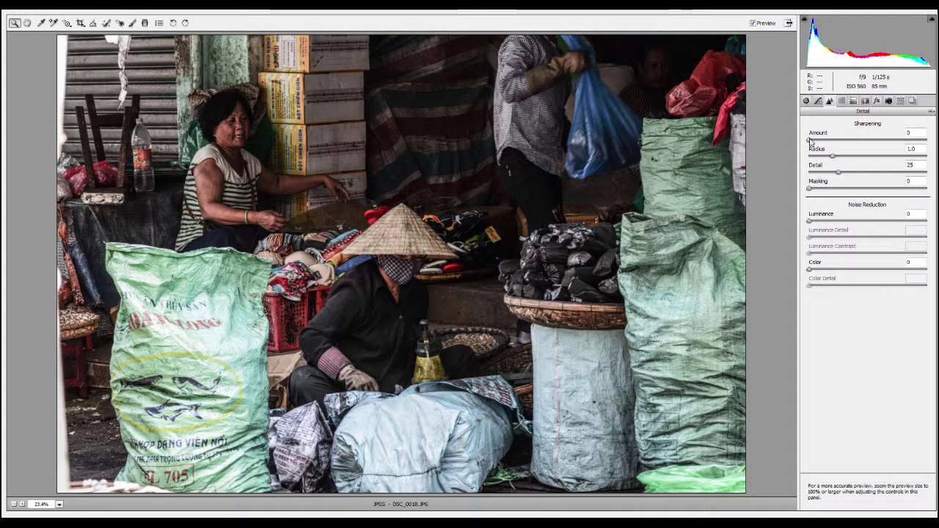
pyautogui.click(814, 140)
pyautogui.moveTo(816, 141); pyautogui.dragTo(868, 141)
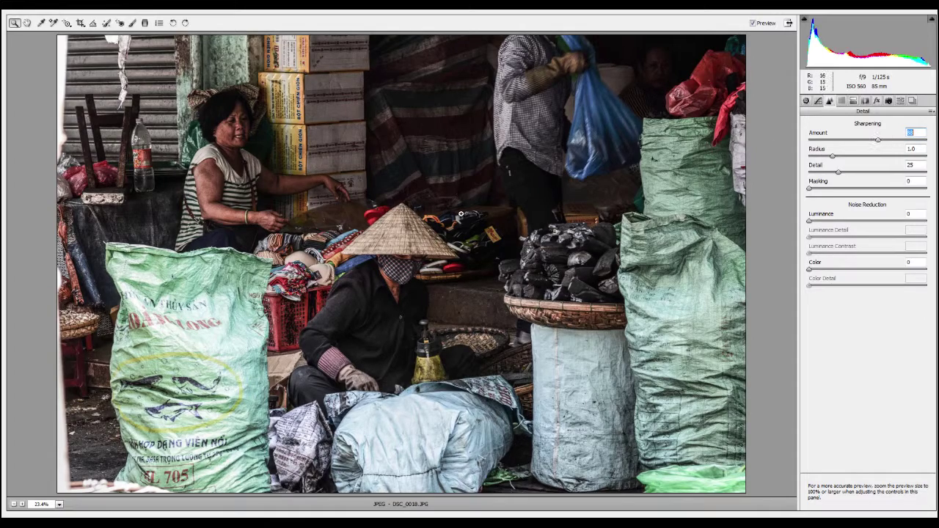
pyautogui.click(401, 242)
pyautogui.click(379, 300)
pyautogui.click(379, 300)
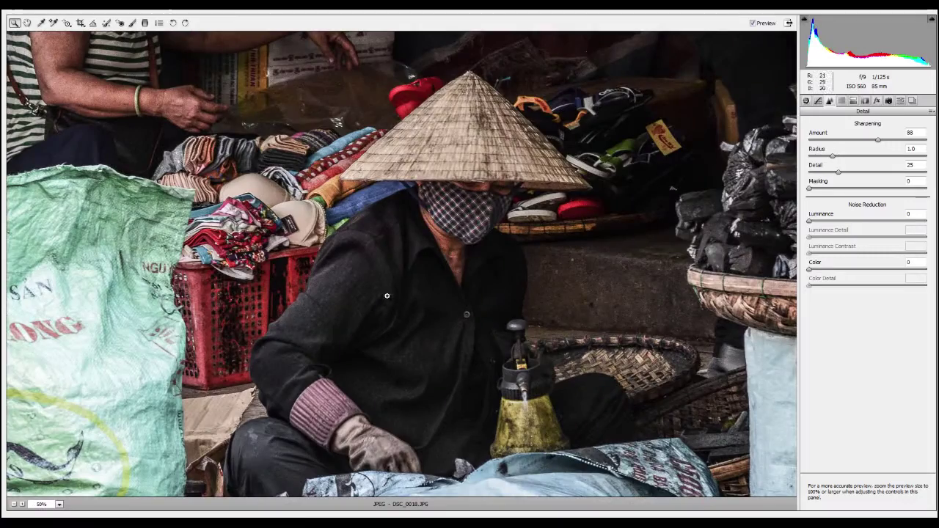
pyautogui.click(433, 275)
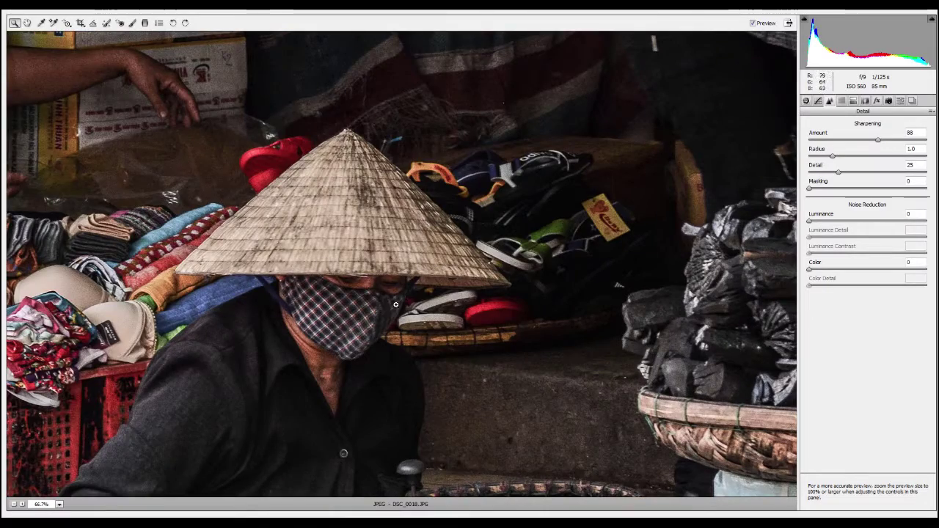
pyautogui.moveTo(365, 308)
pyautogui.mouseDown()
pyautogui.moveTo(379, 264)
pyautogui.moveTo(507, 356)
pyautogui.mouseUp()
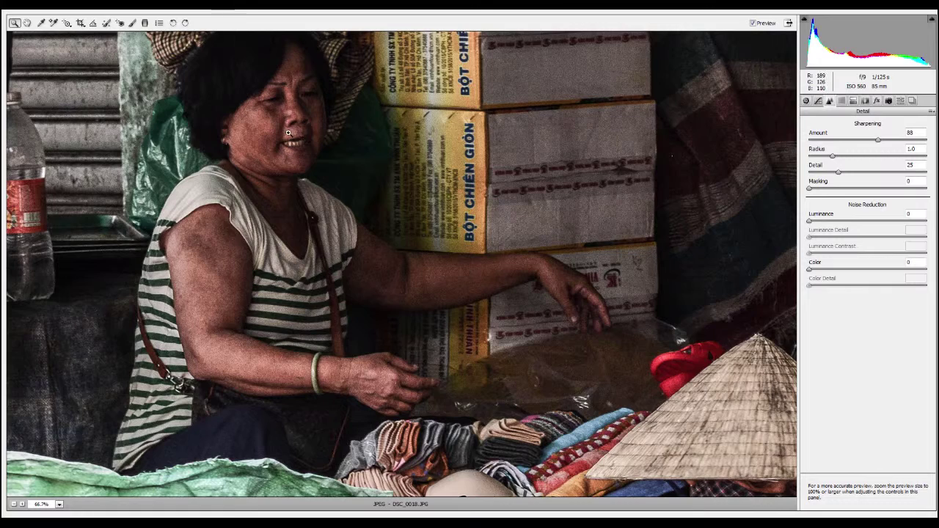
# - Compare the photo with and without sharpening, then settle on Amount 109 and fit the photo
pyautogui.moveTo(874, 140); pyautogui.dragTo(878, 140)
pyautogui.moveTo(818, 141); pyautogui.dragTo(792, 143)
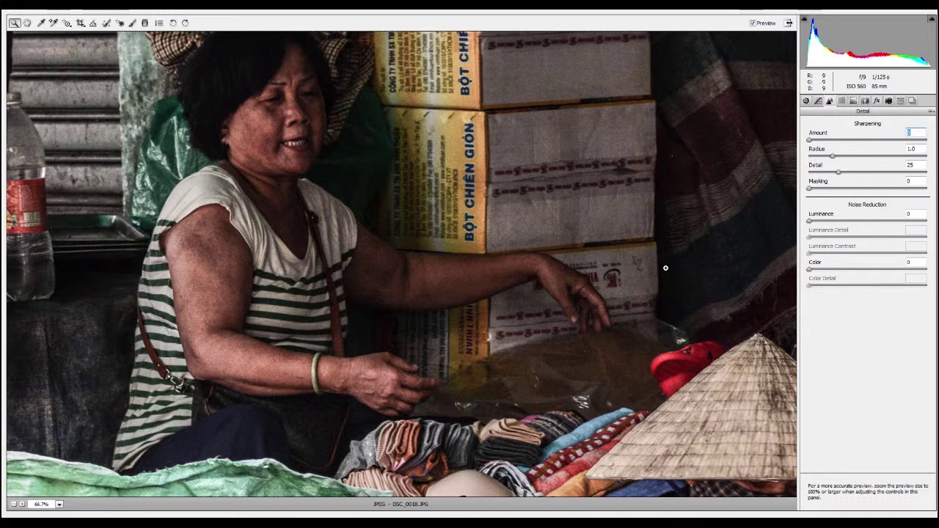
pyautogui.moveTo(645, 296); pyautogui.dragTo(550, 175)
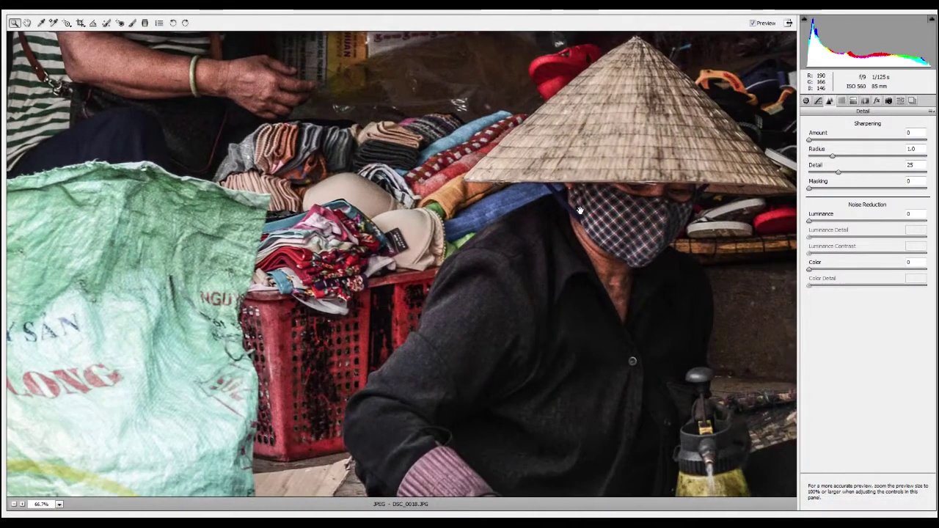
pyautogui.moveTo(568, 256); pyautogui.dragTo(524, 242)
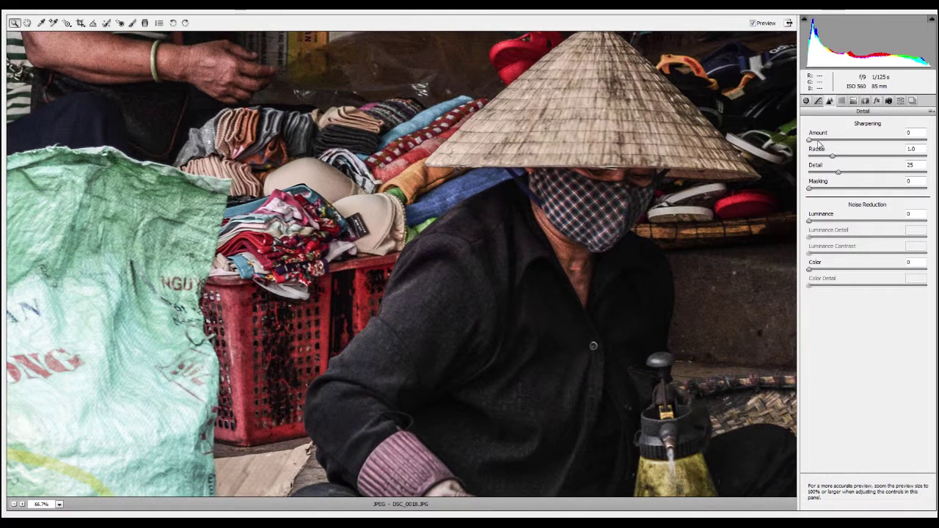
pyautogui.moveTo(810, 140); pyautogui.dragTo(895, 147)
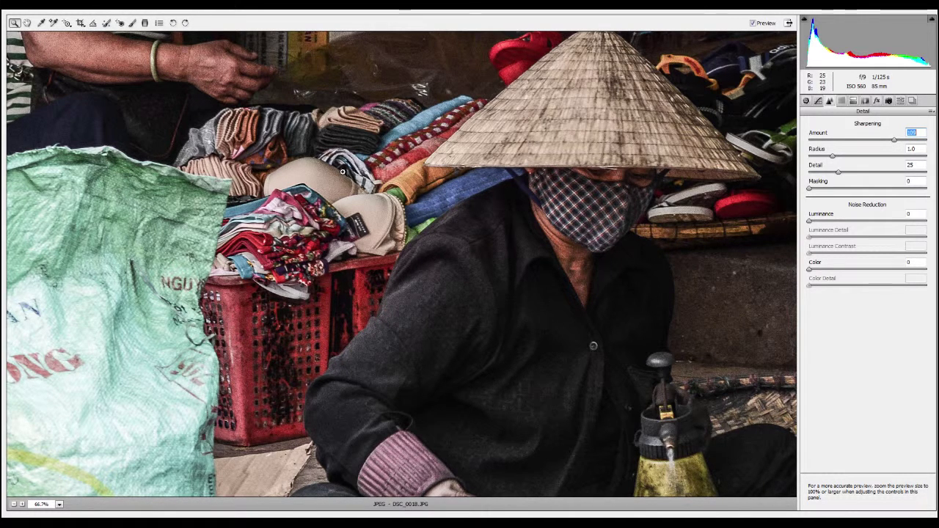
pyautogui.hotkey('ctrl', '0')
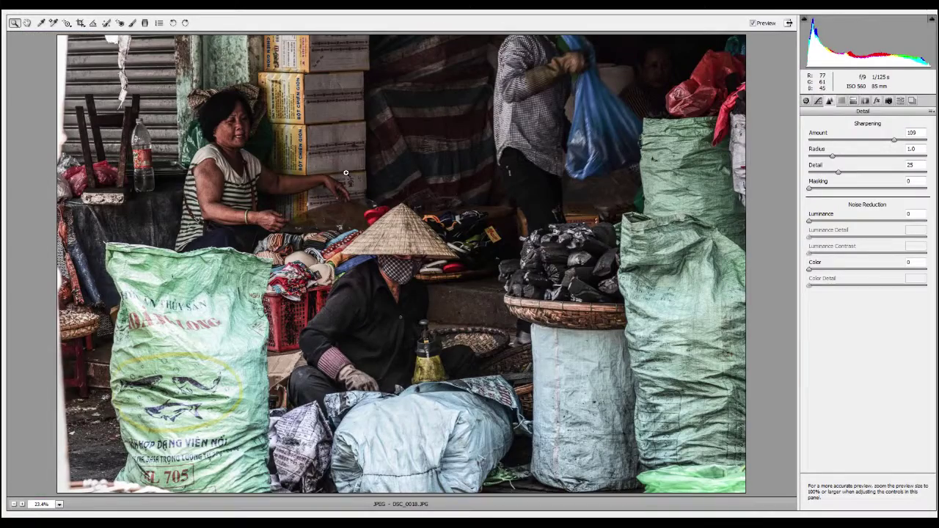
# - Lower sharpening to 74, inspect noise on the mask up close, and add Luminance noise reduction
pyautogui.click(405, 294)
pyautogui.click(396, 220)
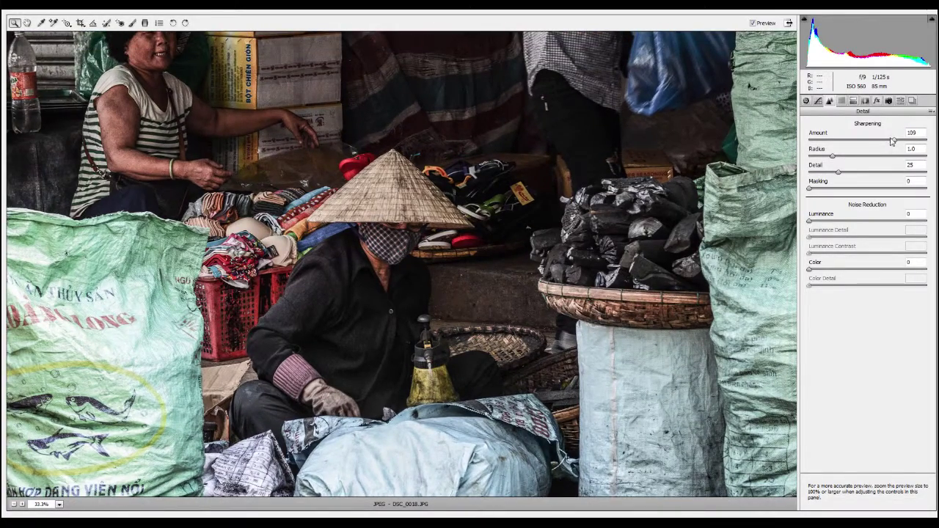
pyautogui.moveTo(892, 141); pyautogui.dragTo(867, 141)
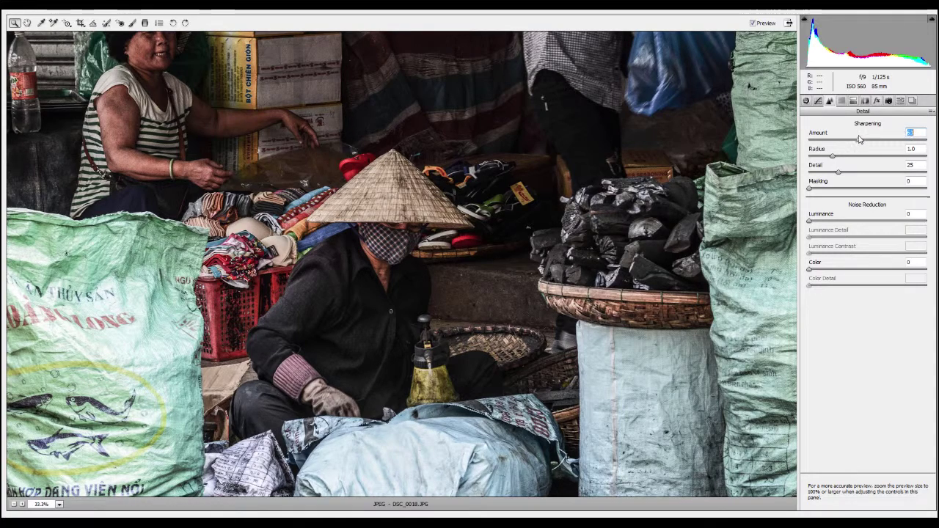
pyautogui.click(405, 289)
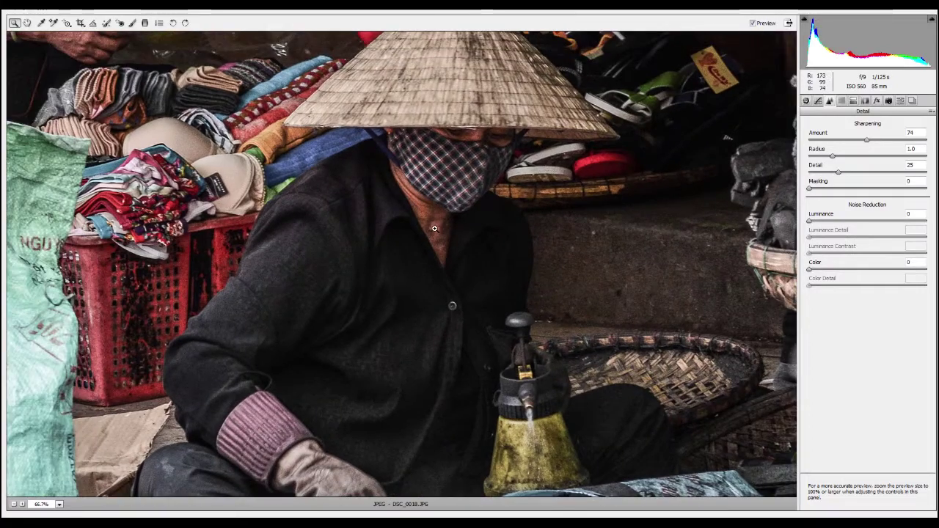
pyautogui.click(434, 229)
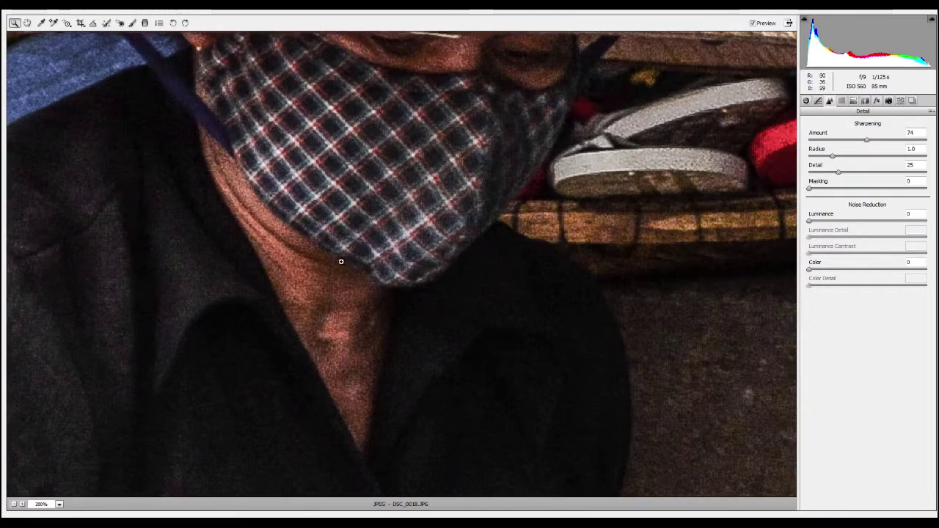
pyautogui.moveTo(289, 283); pyautogui.dragTo(418, 274)
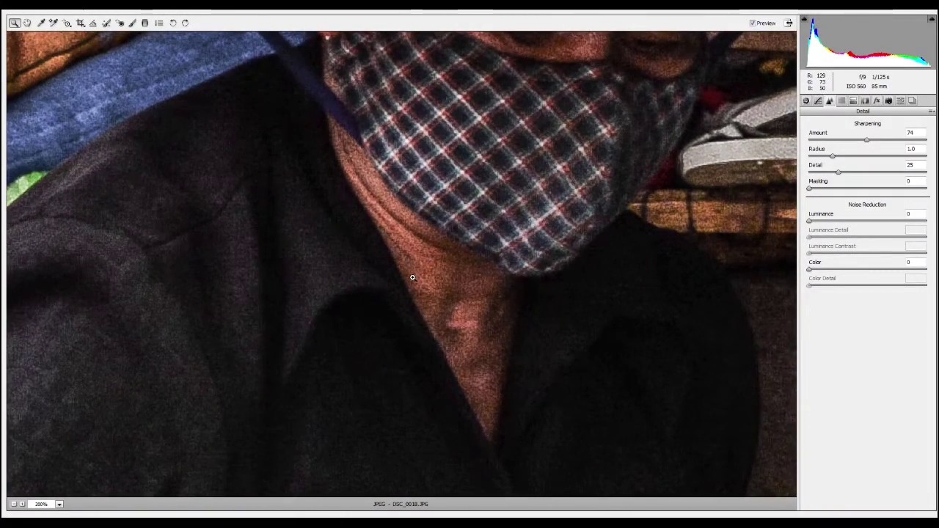
pyautogui.hotkey('ctrl', '0')
pyautogui.click(388, 292)
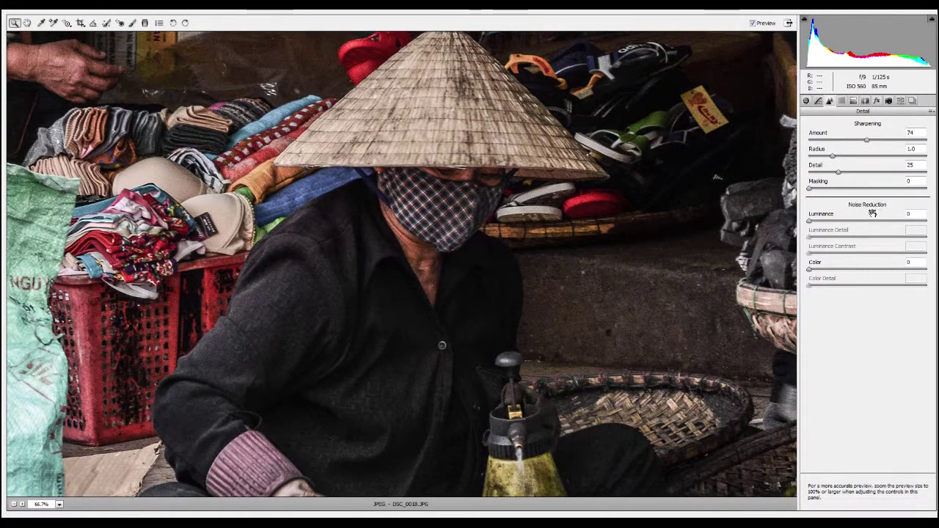
pyautogui.moveTo(813, 218)
pyautogui.mouseDown()
pyautogui.moveTo(832, 217)
pyautogui.moveTo(789, 217)
pyautogui.moveTo(845, 214)
pyautogui.mouseUp()
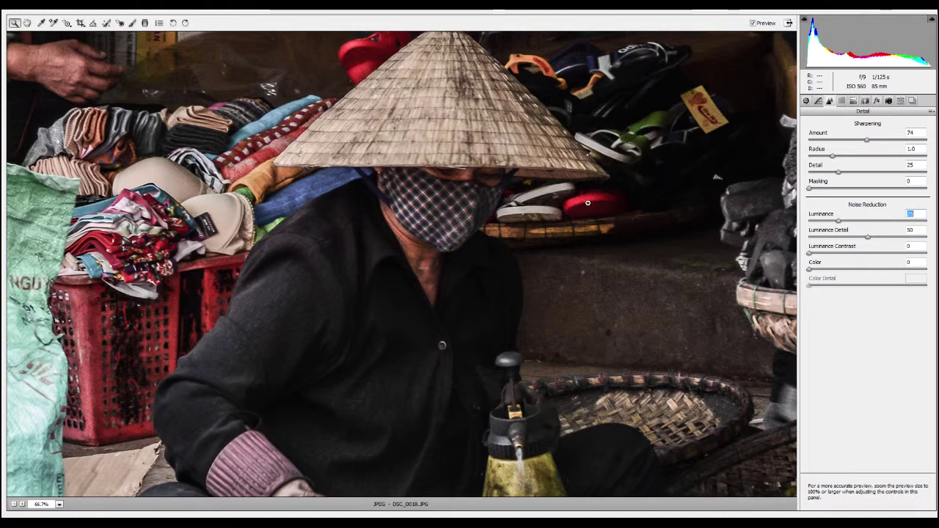
# - Reset Luminance noise reduction to 0 and lower sharpening Amount close to its minimum
pyautogui.hotkey('ctrl', '-')
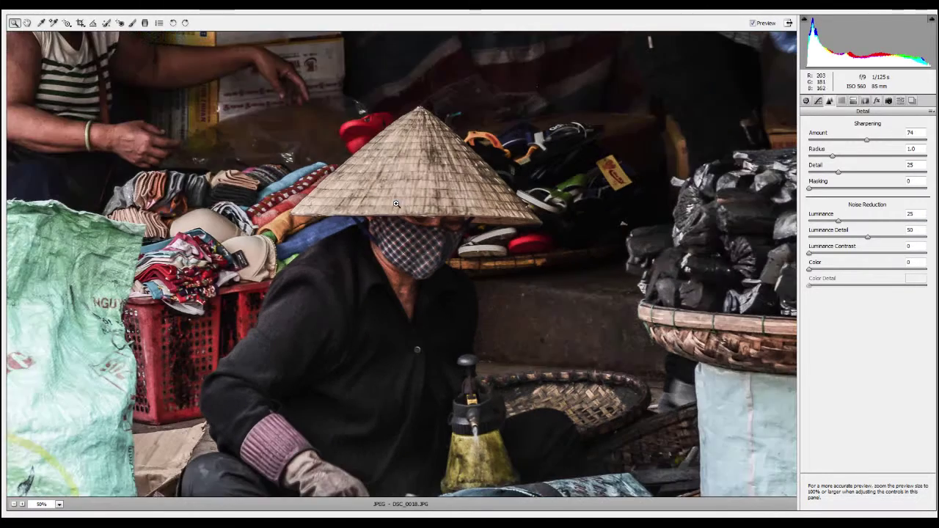
pyautogui.moveTo(413, 173); pyautogui.dragTo(522, 317)
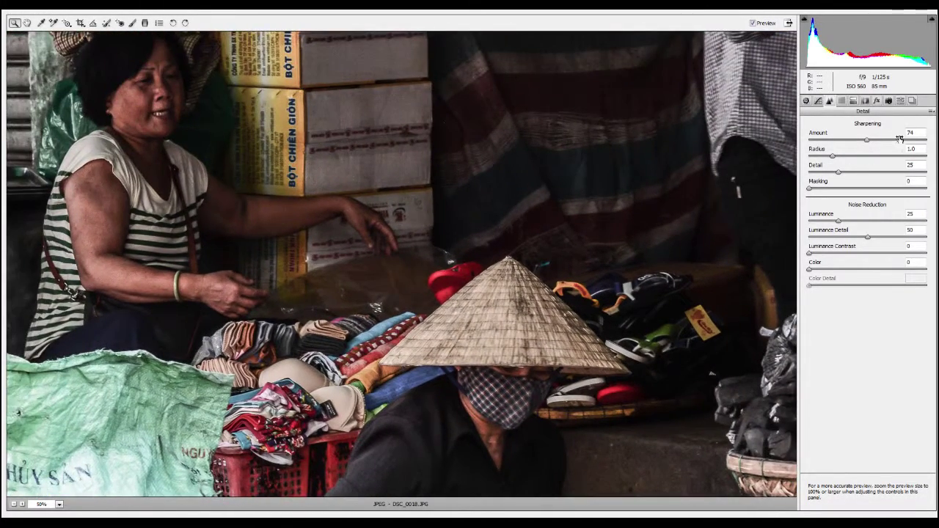
pyautogui.click(921, 133)
pyautogui.write('60')
pyautogui.keyDown('alt'); pyautogui.click(384, 272); pyautogui.keyUp('alt')
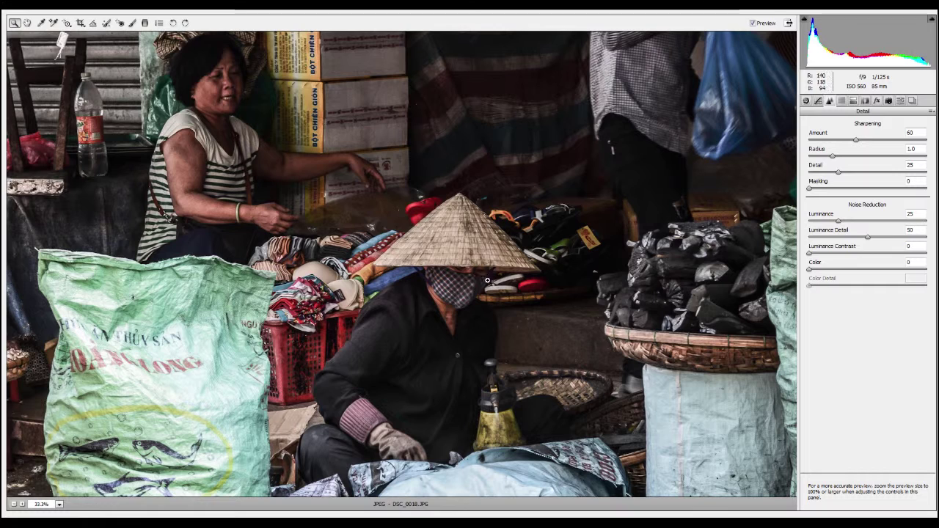
pyautogui.keyDown('alt'); pyautogui.click(440, 293); pyautogui.keyUp('alt')
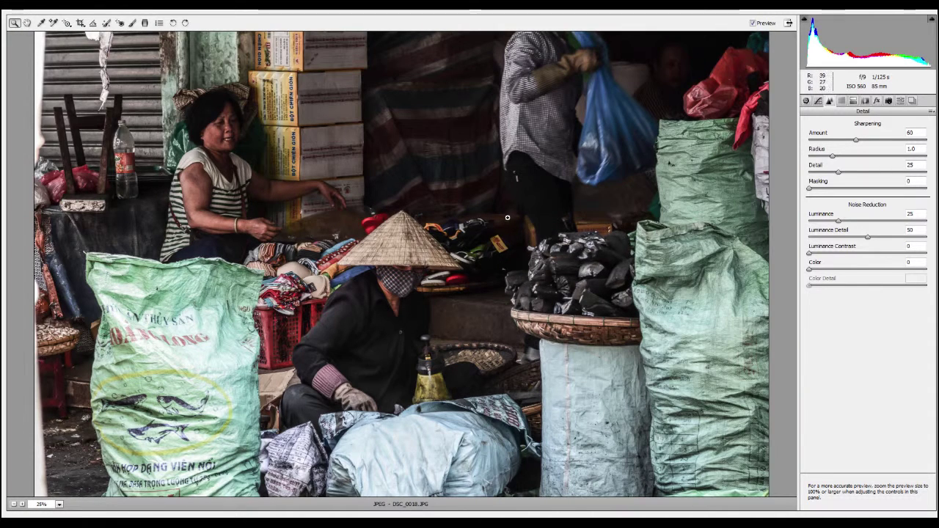
pyautogui.click(836, 221)
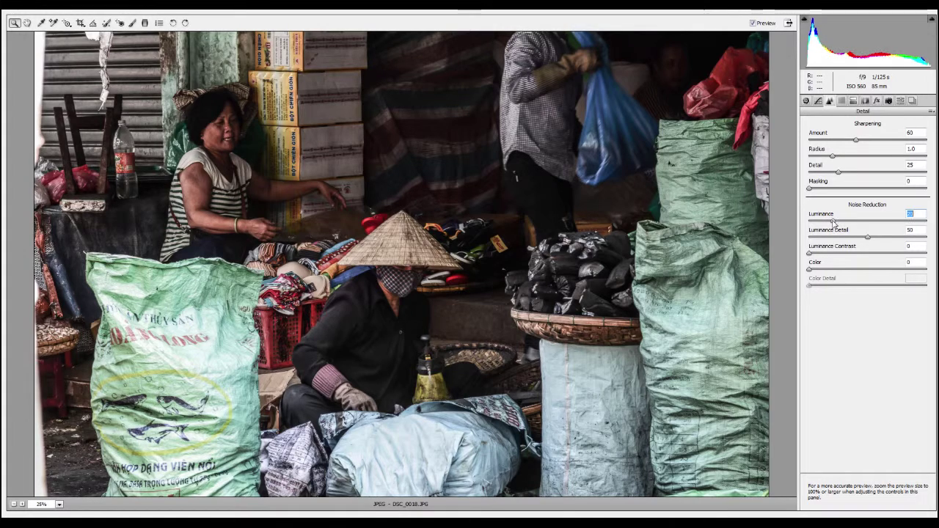
pyautogui.hotkey('ctrl', '0')
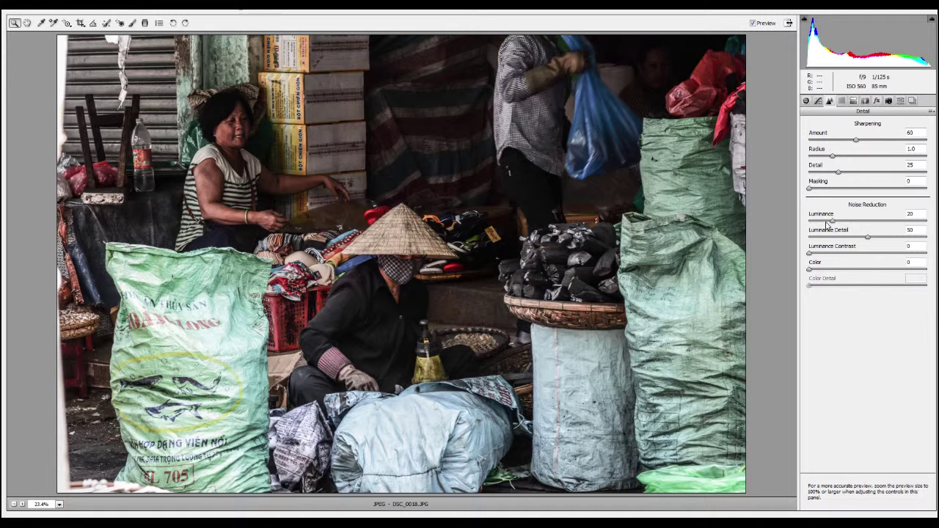
pyautogui.moveTo(832, 222); pyautogui.dragTo(806, 221)
pyautogui.moveTo(855, 139); pyautogui.dragTo(820, 143)
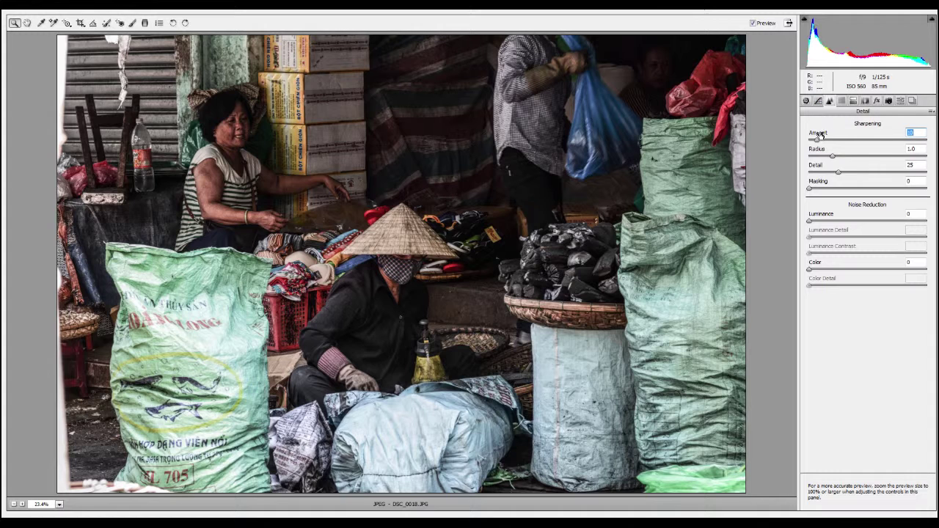
# - Lower the parametric curve's Shadows from +32 to about +5, then go back to the Basic panel
pyautogui.click(818, 100)
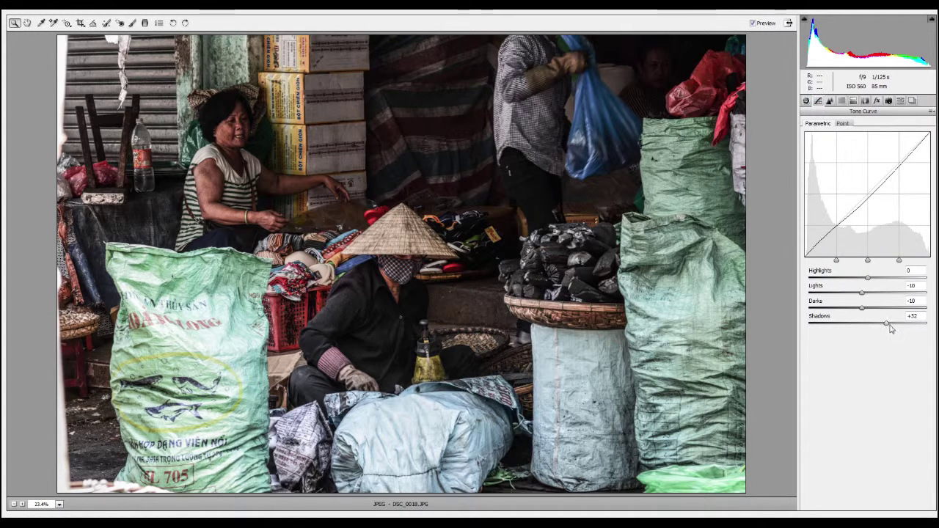
pyautogui.moveTo(886, 323); pyautogui.dragTo(875, 325)
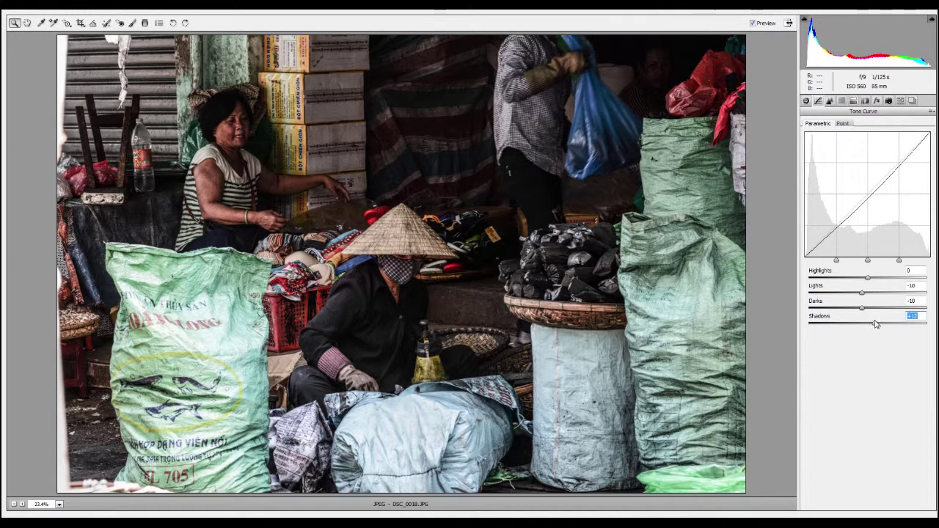
pyautogui.moveTo(874, 327); pyautogui.dragTo(871, 325)
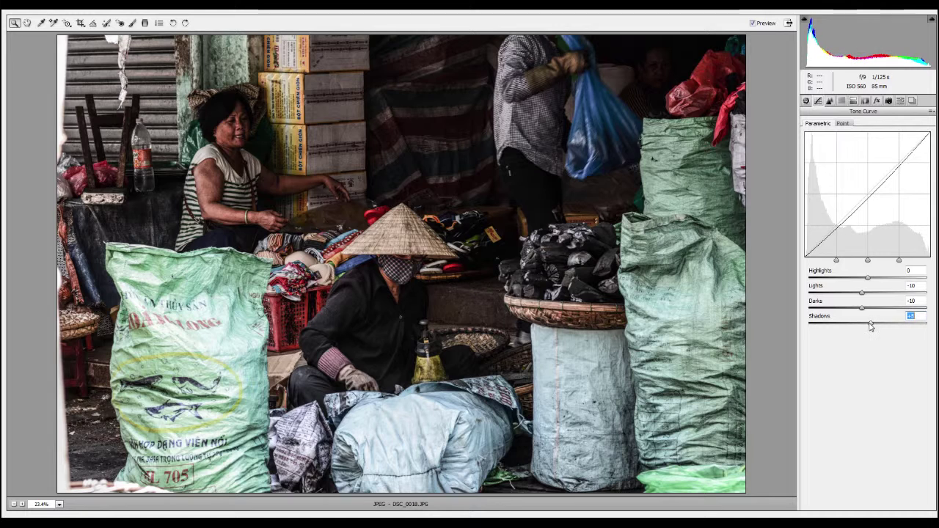
pyautogui.click(806, 101)
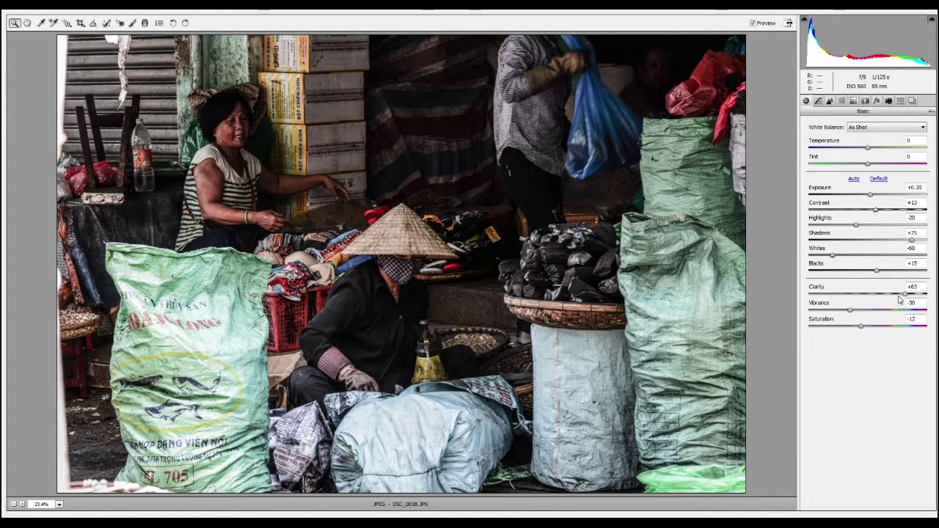
# - Raise Clarity to +75 and toggle Preview to compare the edit with the original
pyautogui.moveTo(904, 294); pyautogui.dragTo(900, 295)
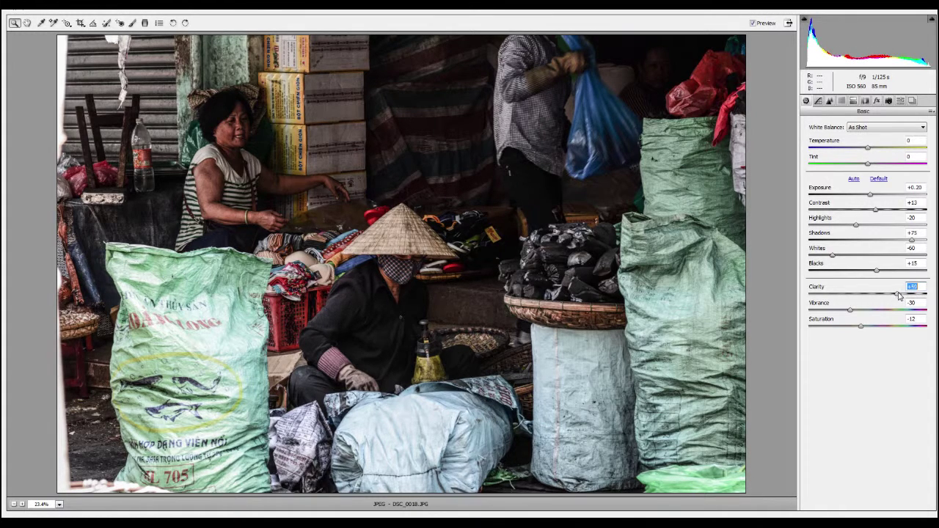
pyautogui.moveTo(902, 294); pyautogui.dragTo(911, 296)
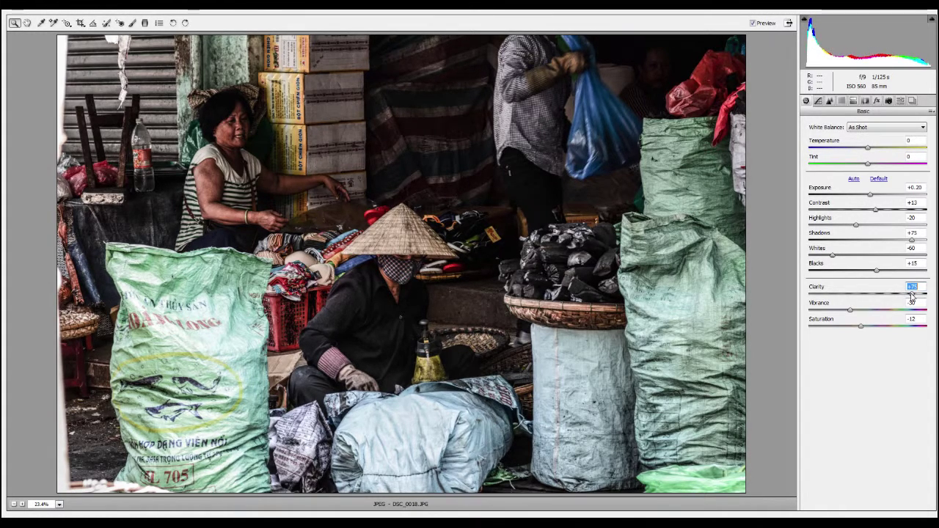
pyautogui.click(754, 24)
pyautogui.click(754, 24)
pyautogui.click(754, 25)
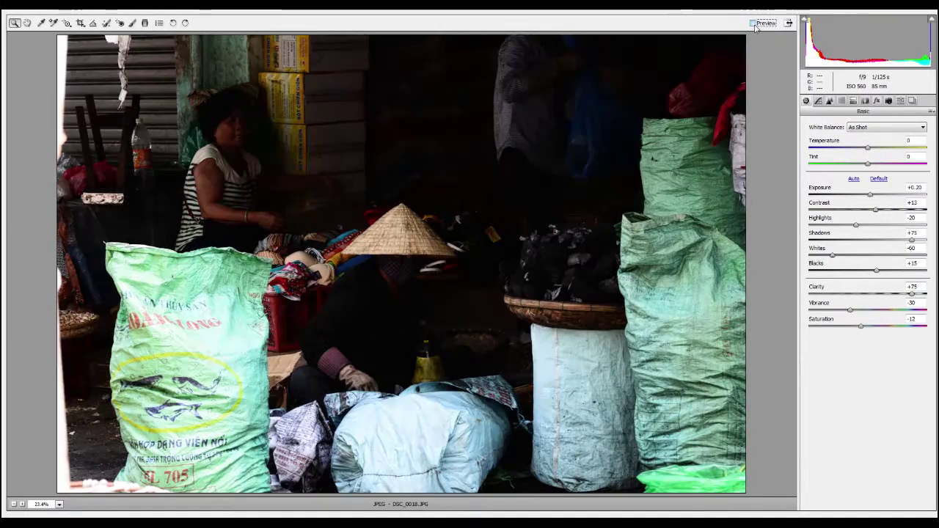
pyautogui.click(754, 24)
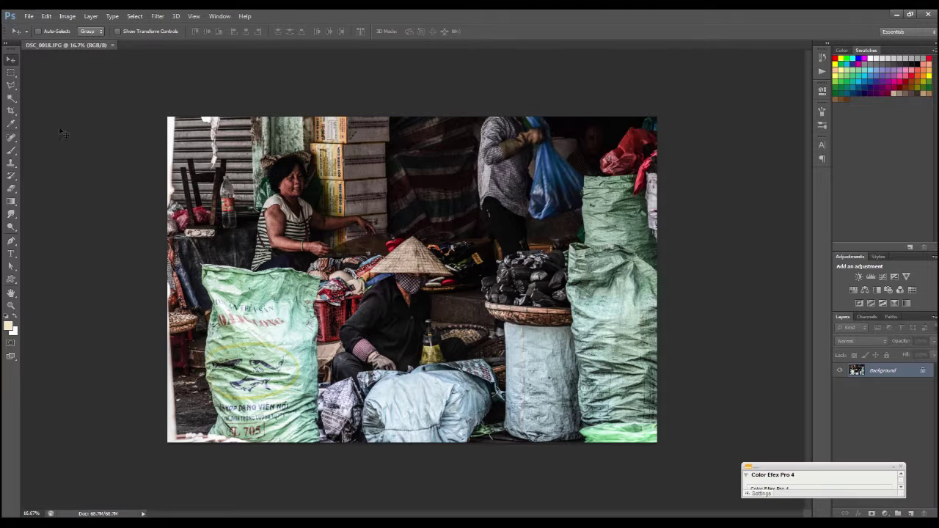
# - Select the Crop tool so the crop border frames the whole photo
pyautogui.click(11, 111)
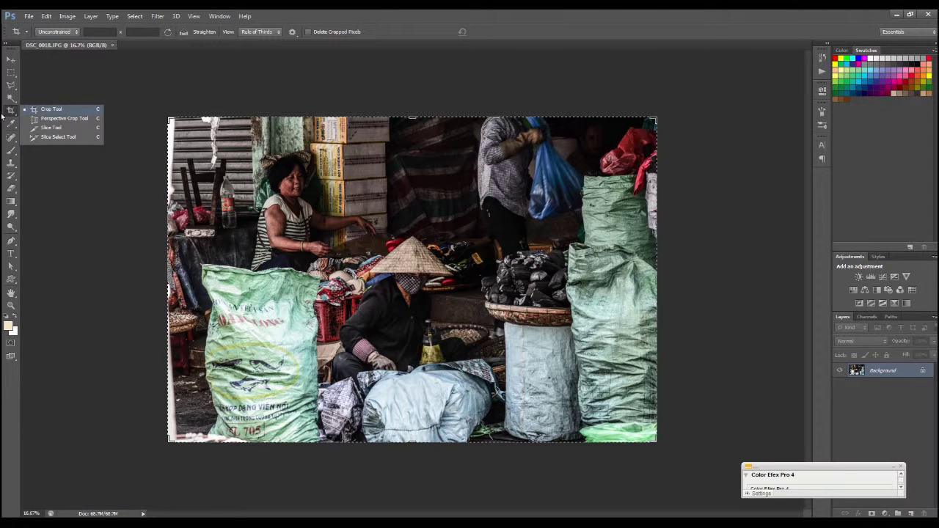
pyautogui.click(10, 114)
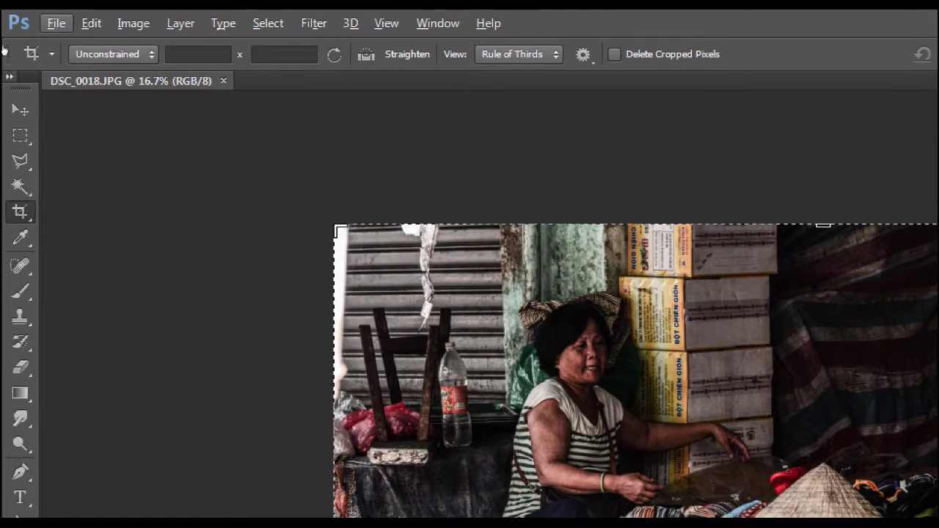
pyautogui.press('v')
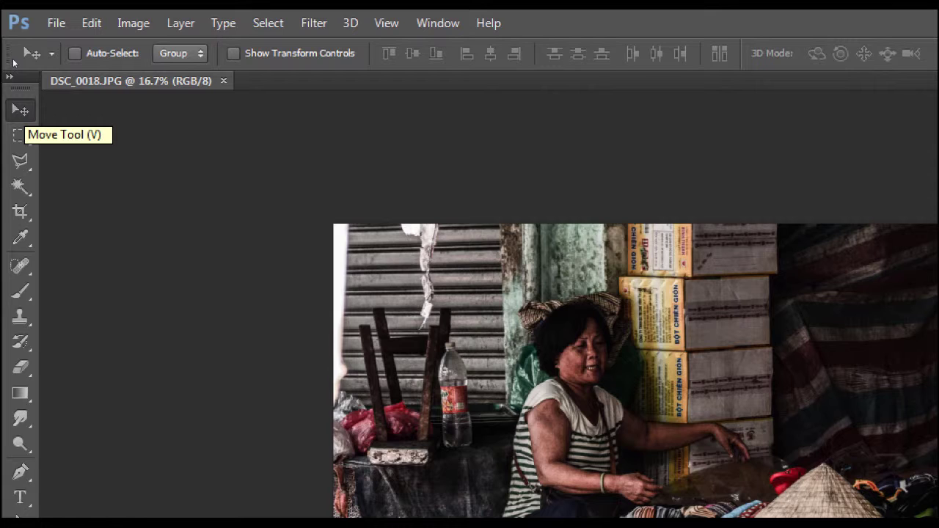
pyautogui.click(20, 211)
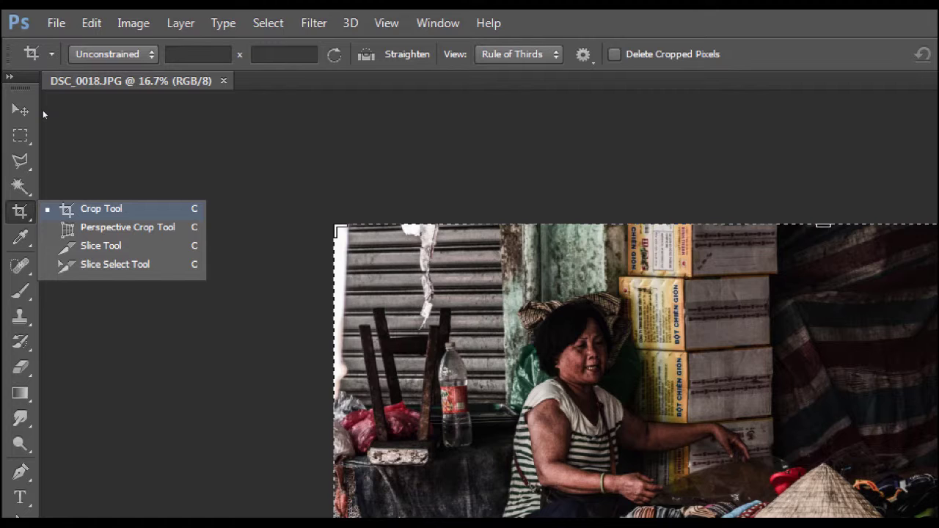
pyautogui.click(43, 110)
pyautogui.click(42, 112)
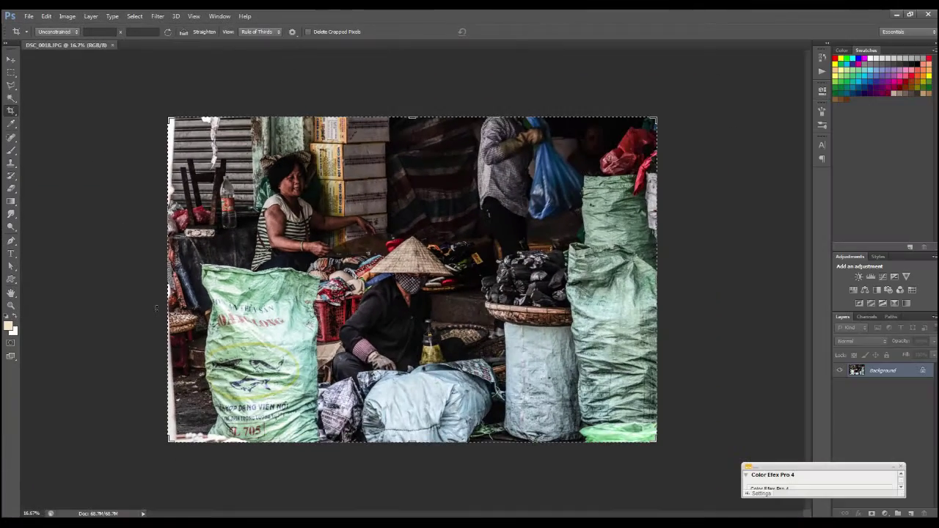
# - Shift the photo slightly within the crop box and commit, trimming a thin strip from the left
pyautogui.click(169, 268)
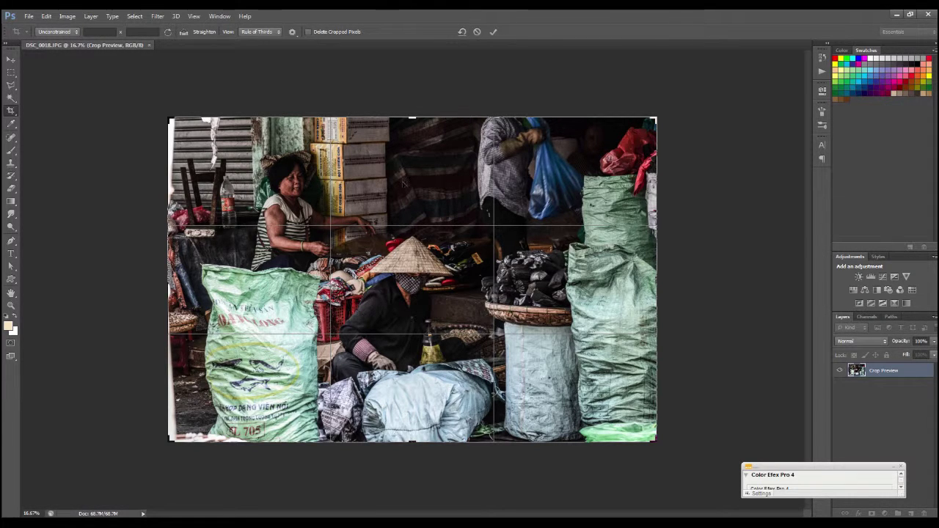
pyautogui.click(13, 111)
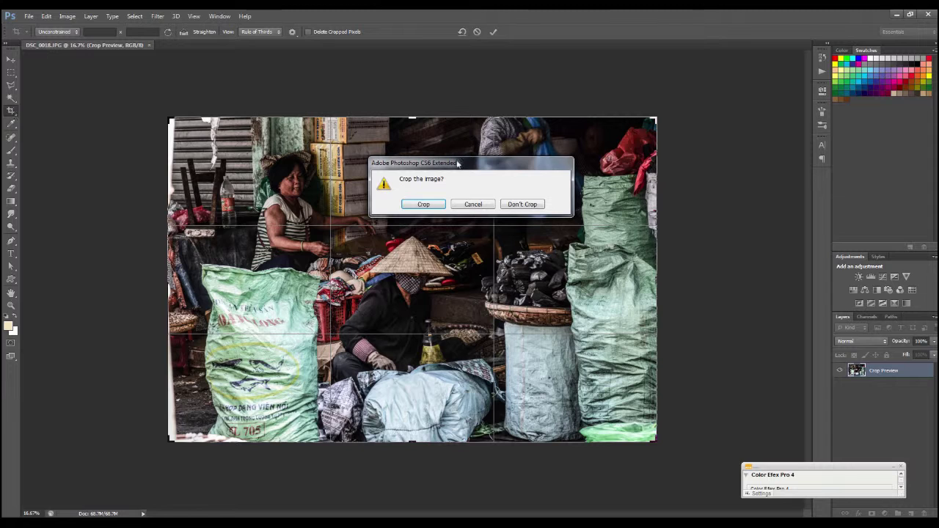
pyautogui.click(511, 204)
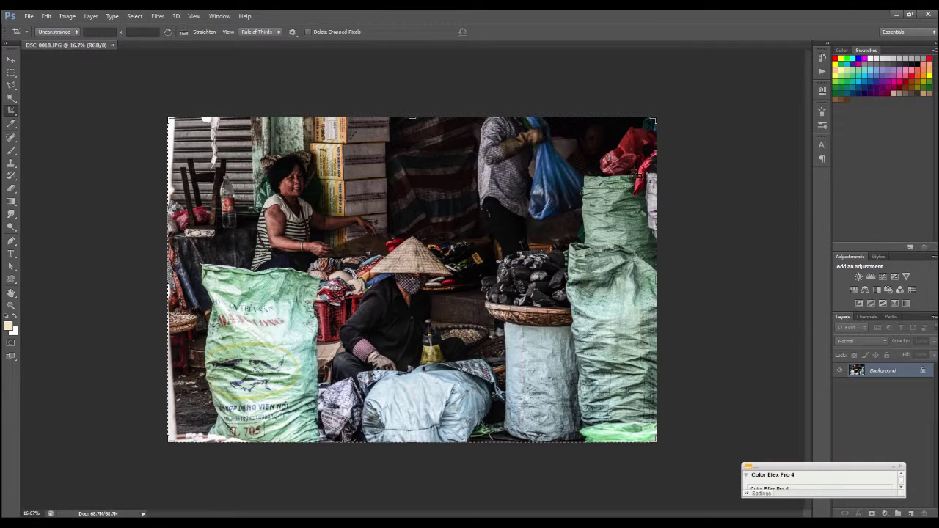
pyautogui.click(488, 209)
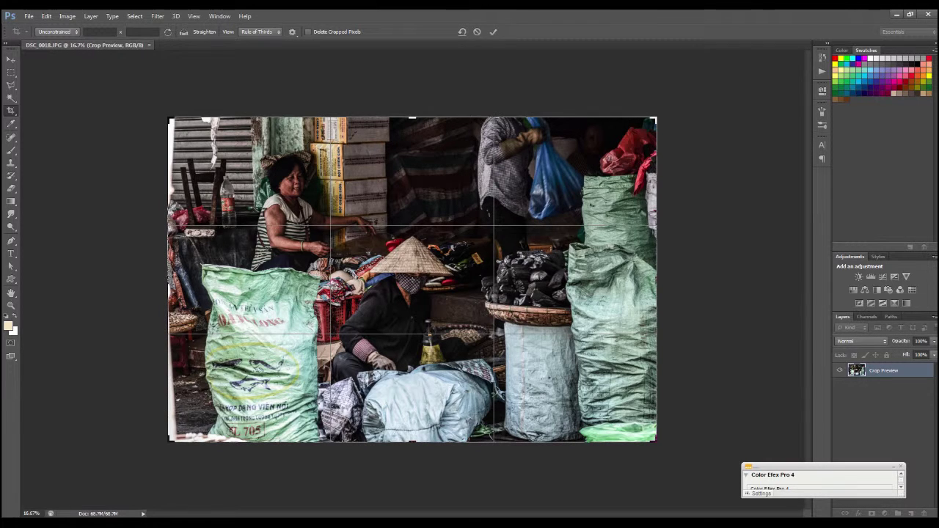
pyautogui.moveTo(489, 209); pyautogui.dragTo(483, 209)
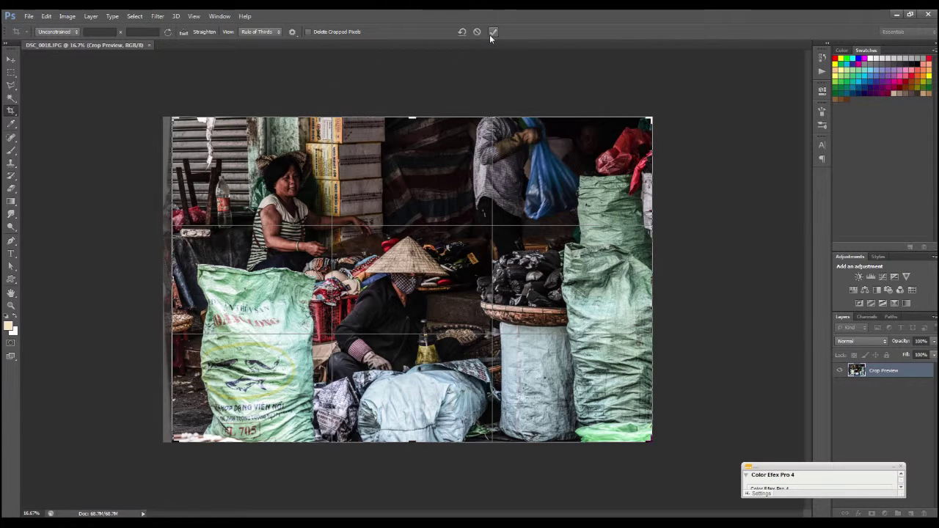
pyautogui.click(491, 34)
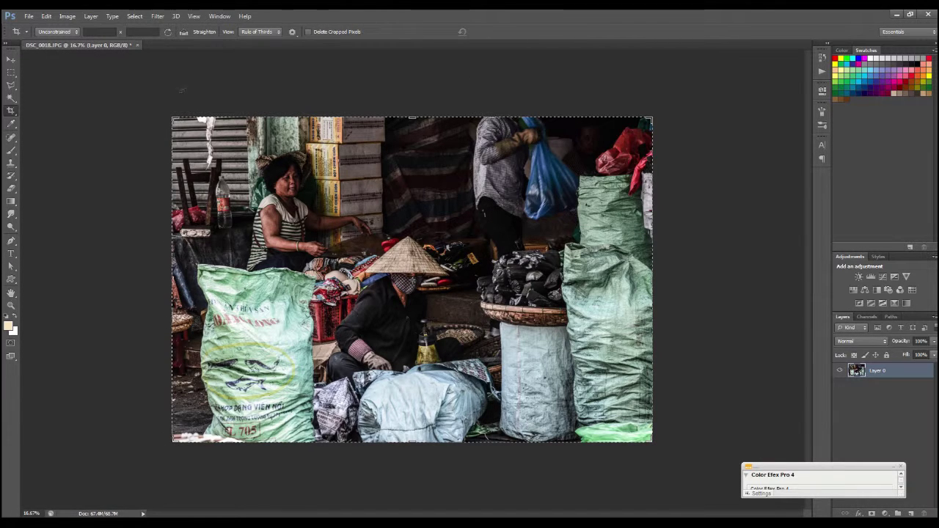
# - Switch to the Move tool and start a Save As for the photo
pyautogui.click(11, 60)
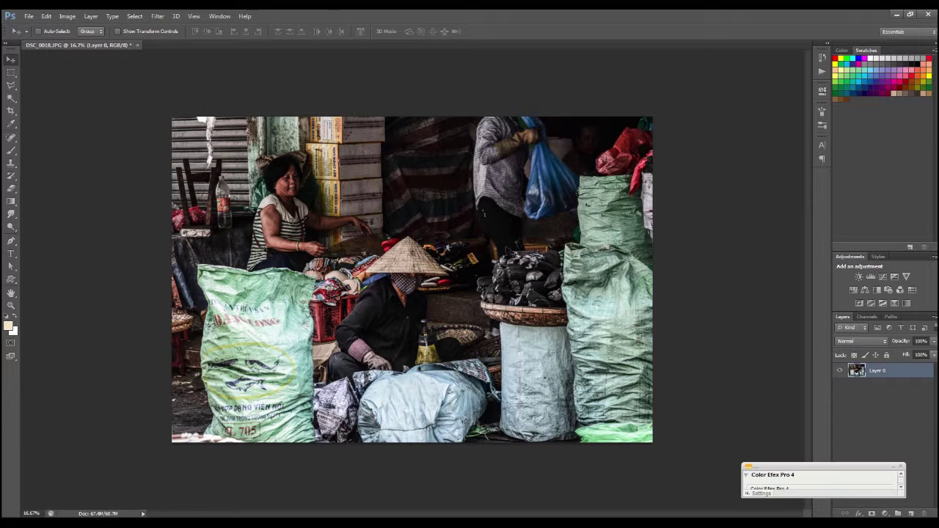
pyautogui.click(29, 15)
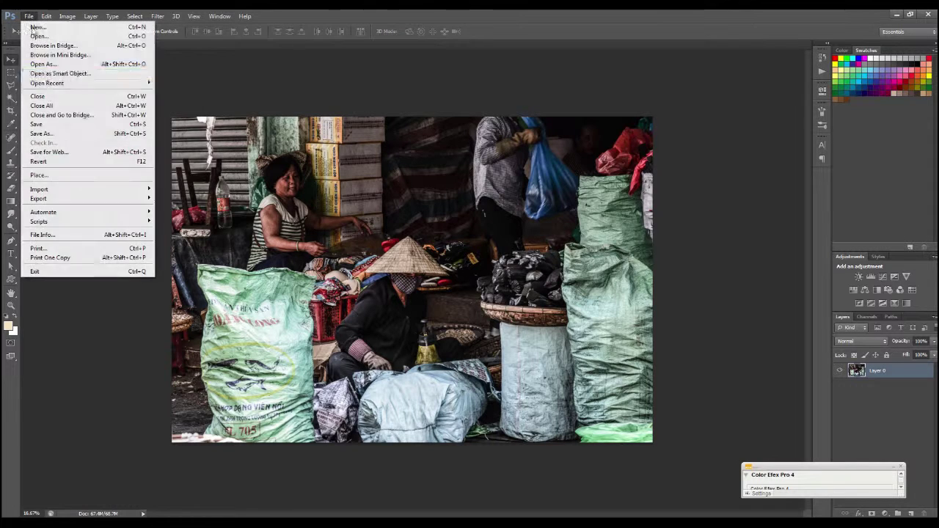
pyautogui.click(46, 135)
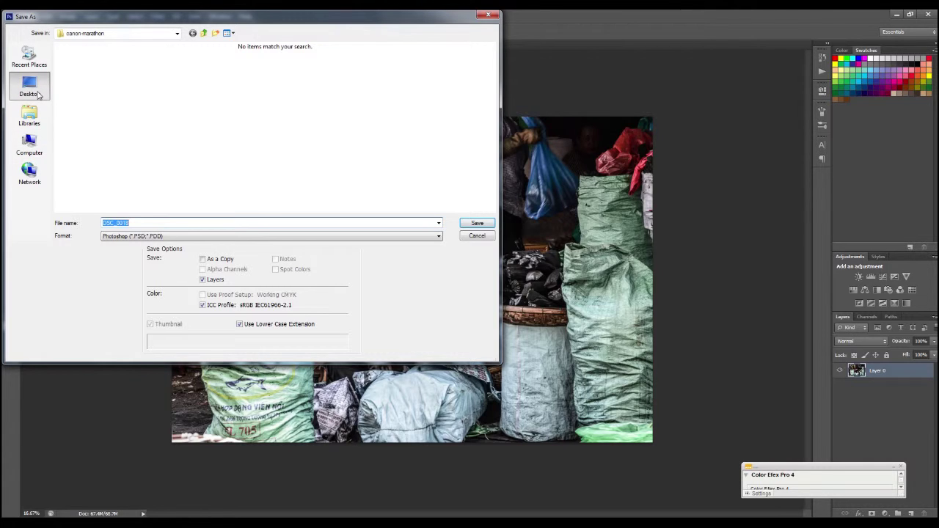
pyautogui.moveTo(138, 15); pyautogui.dragTo(275, 28)
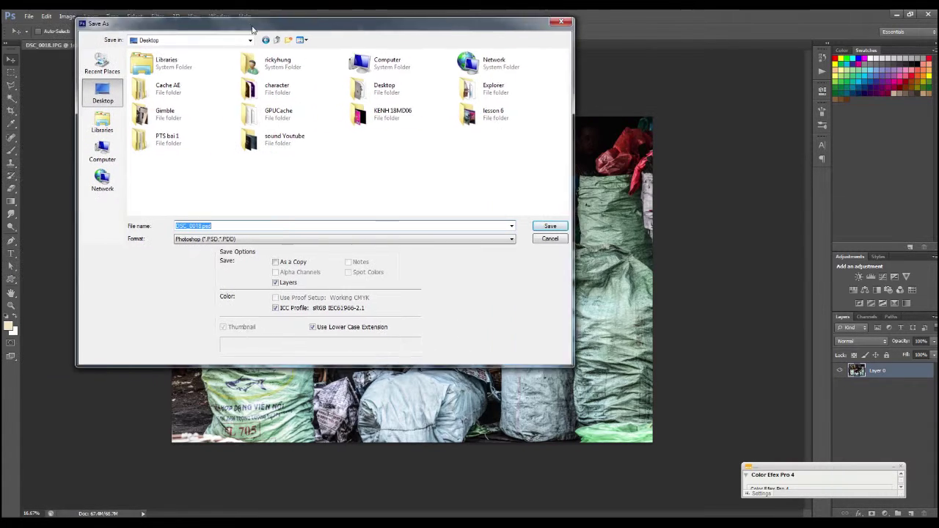
# - Set the format to JPEG and save DSC_0018.jpg to the Desktop
pyautogui.click(268, 244)
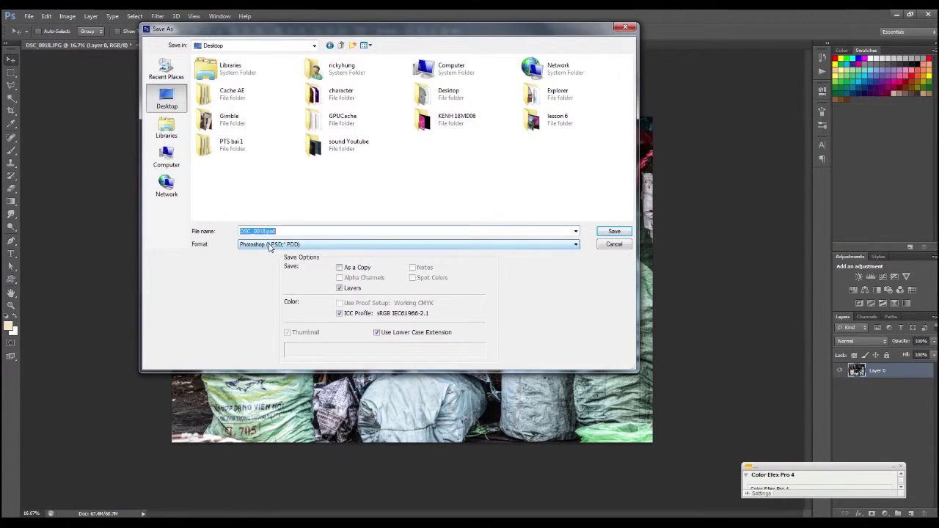
pyautogui.click(256, 245)
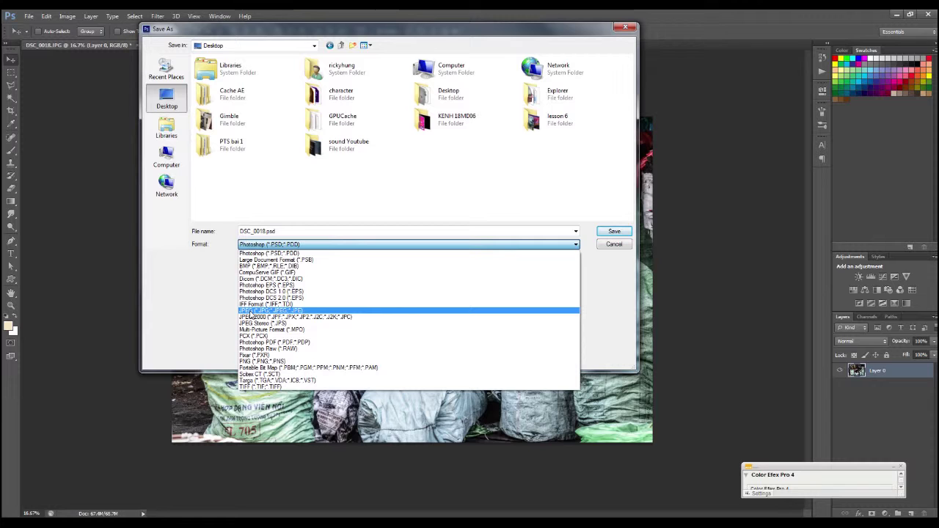
pyautogui.click(252, 313)
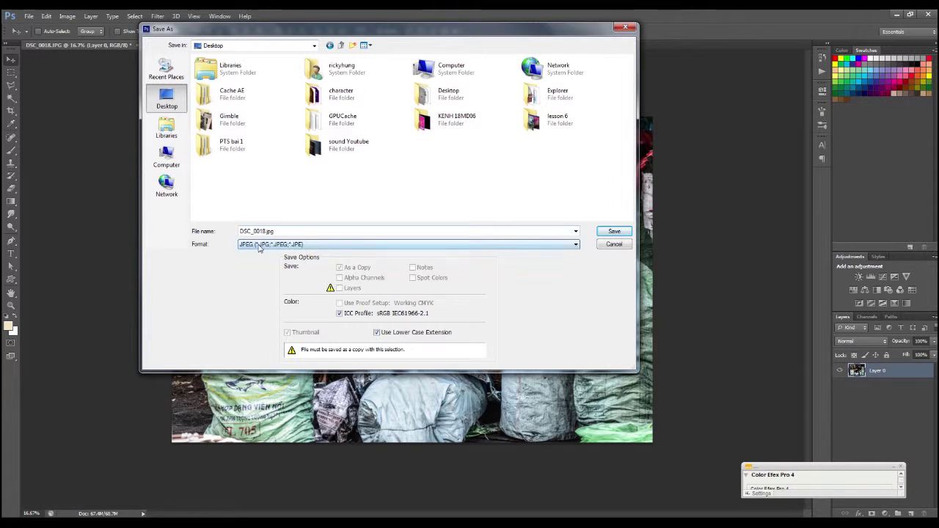
pyautogui.click(258, 247)
pyautogui.click(264, 253)
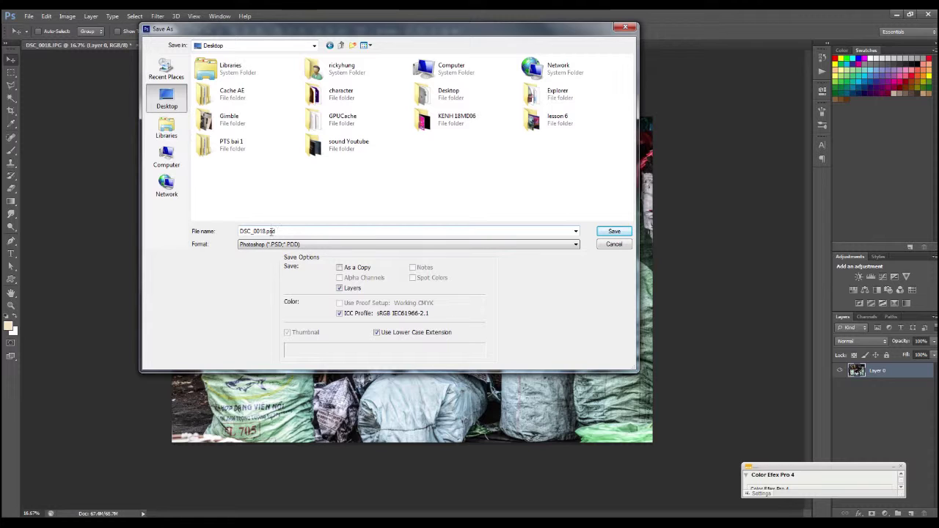
pyautogui.click(277, 247)
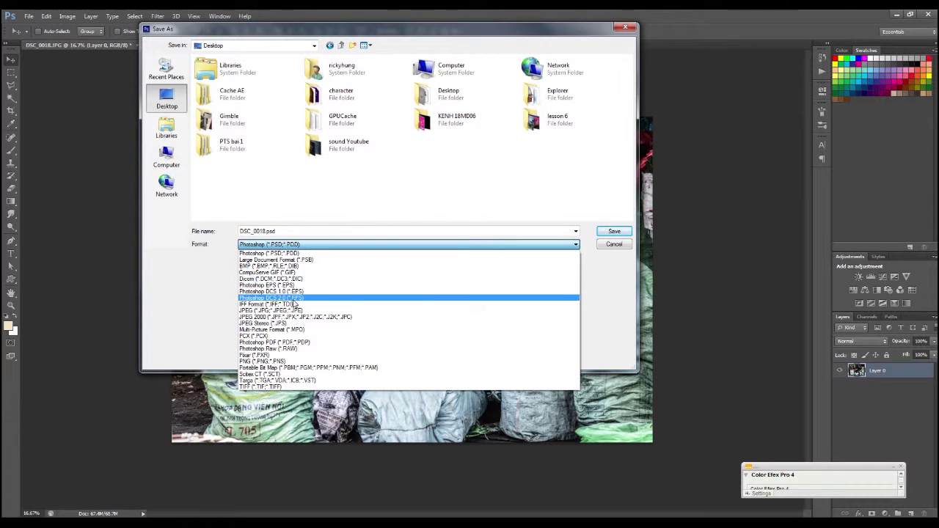
pyautogui.click(275, 310)
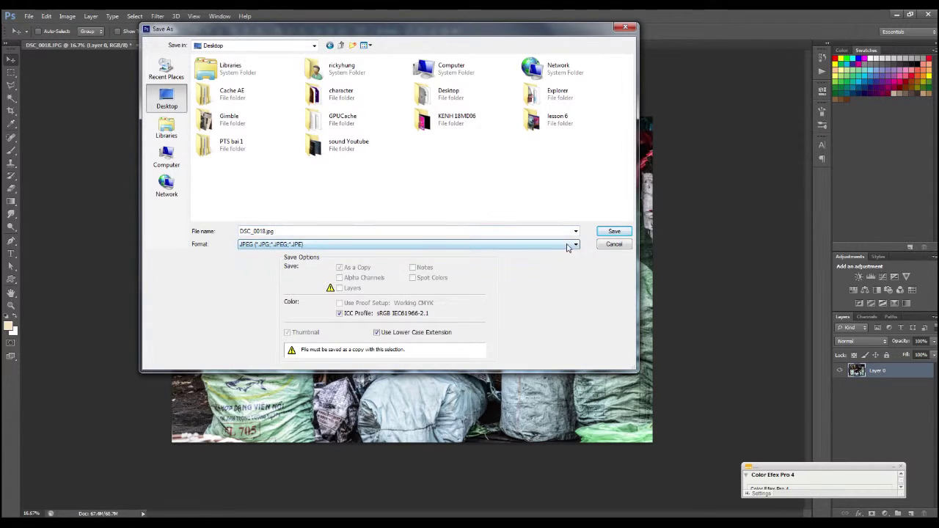
pyautogui.click(613, 231)
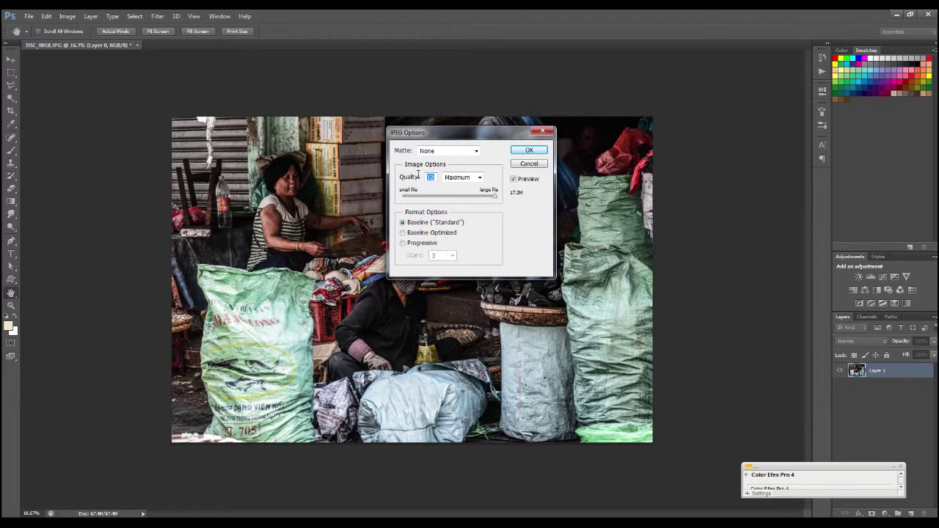
# - Save DSC_0018 as a JPEG at Quality 10 (Maximum), checking the ~7.1M file size preview
pyautogui.write('10')
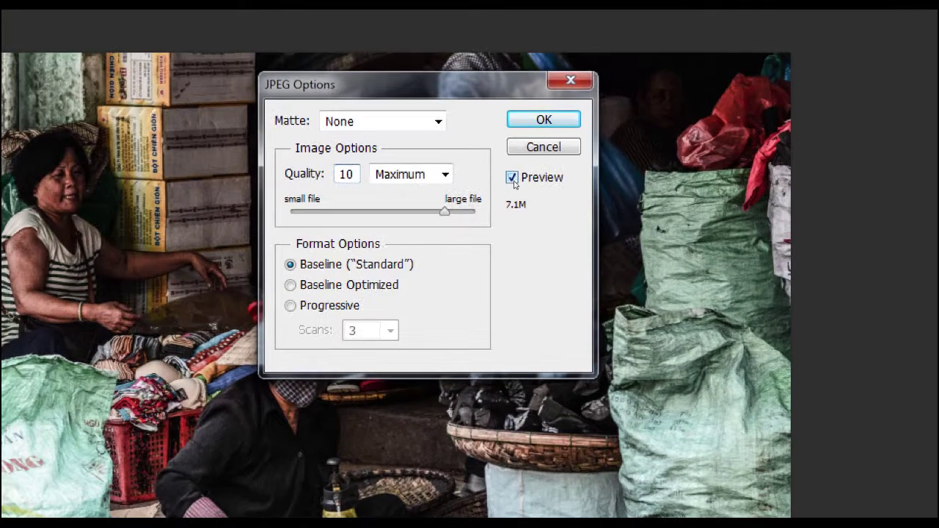
pyautogui.click(513, 181)
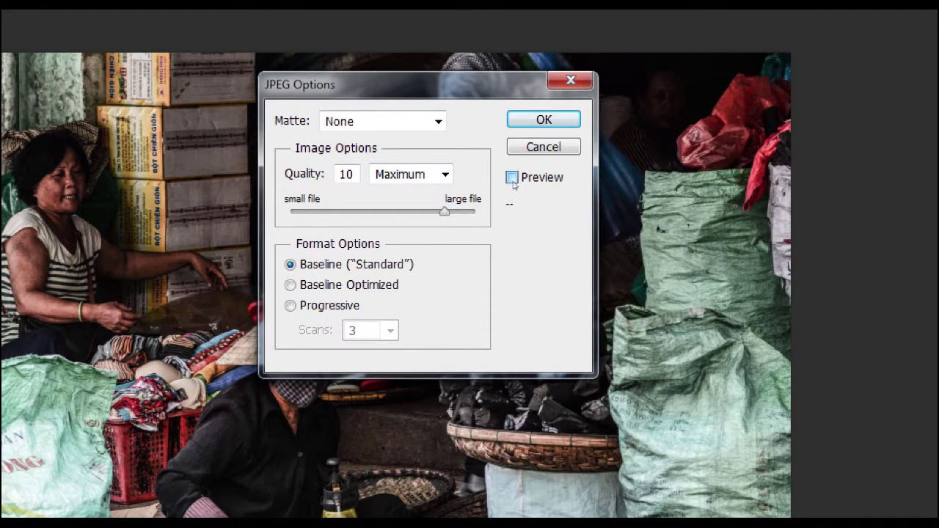
pyautogui.click(512, 178)
pyautogui.click(512, 178)
pyautogui.click(512, 183)
pyautogui.click(512, 179)
pyautogui.click(513, 180)
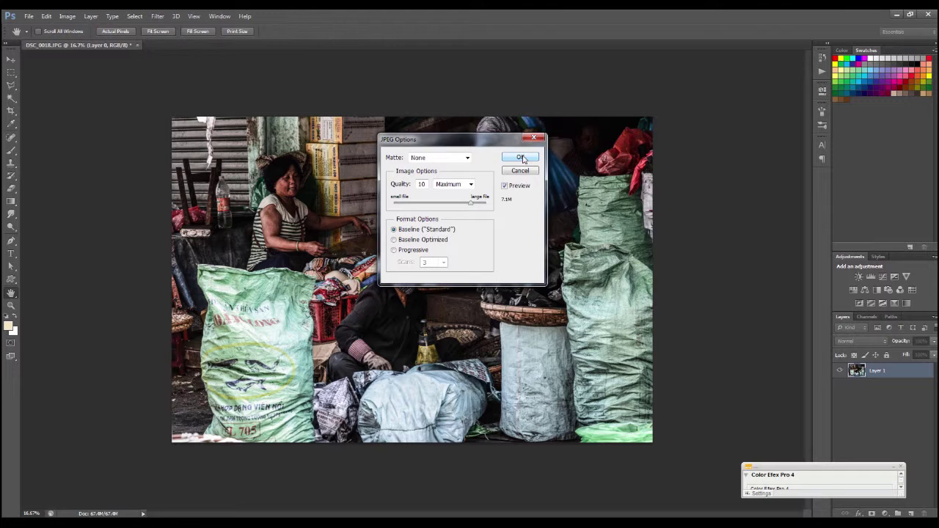
pyautogui.click(525, 146)
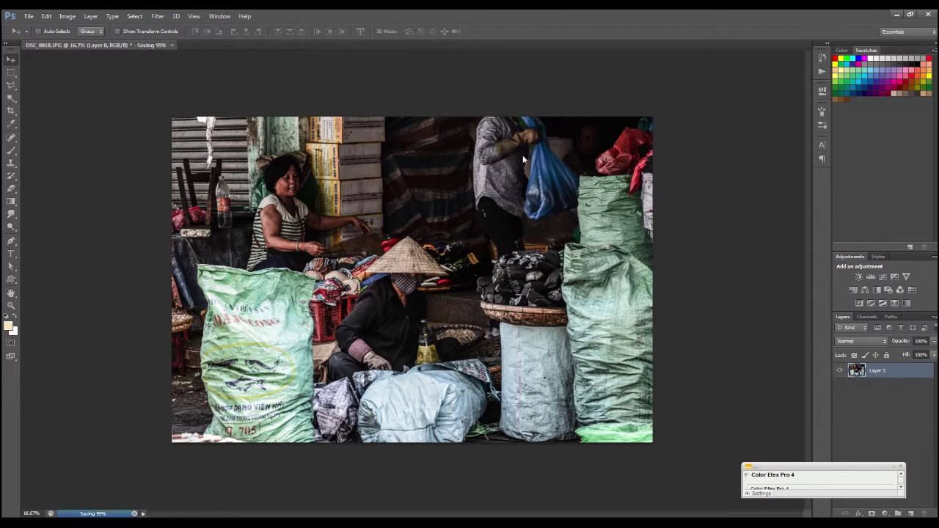
# - Open the saved DSC_0018 JPEG in a smaller Photo Viewer window and close the Photoshop document unsaved
pyautogui.click(893, 15)
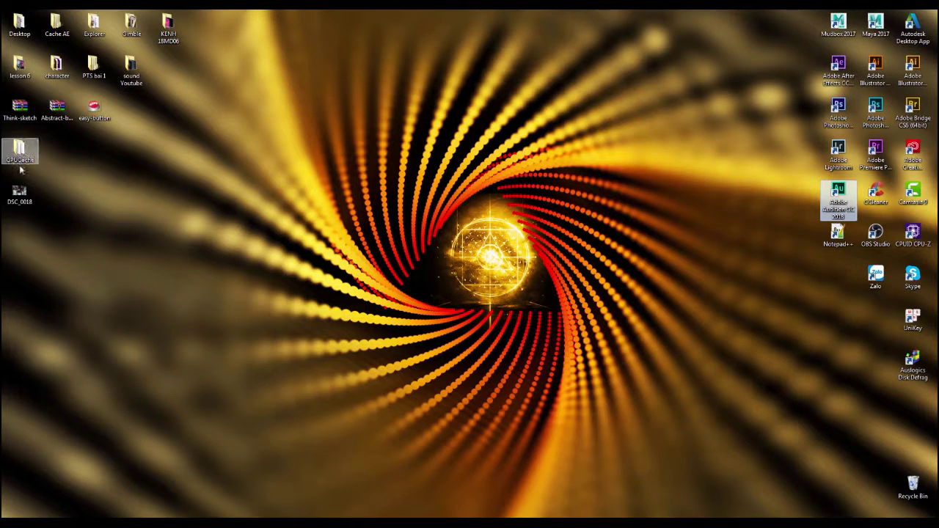
pyautogui.doubleClick(21, 191)
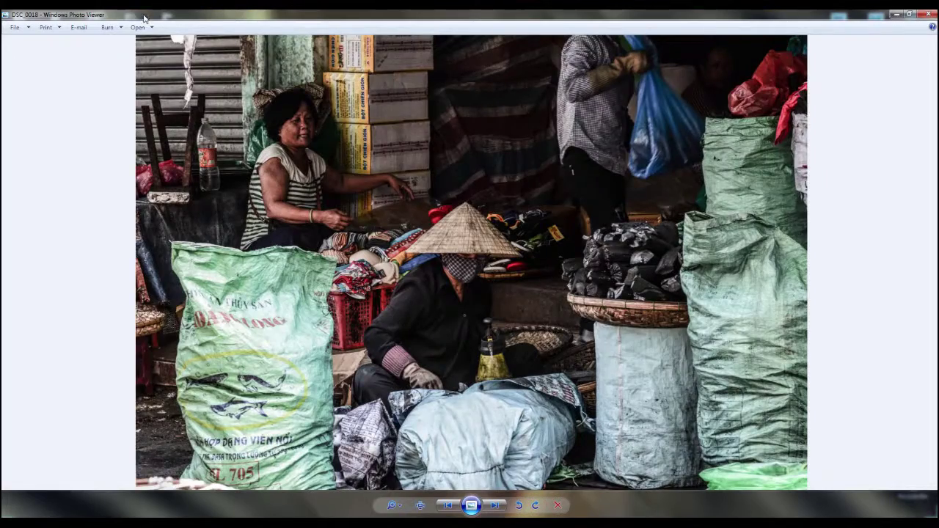
pyautogui.moveTo(411, 14)
pyautogui.mouseDown()
pyautogui.moveTo(335, 36)
pyautogui.moveTo(490, 55)
pyautogui.mouseUp()
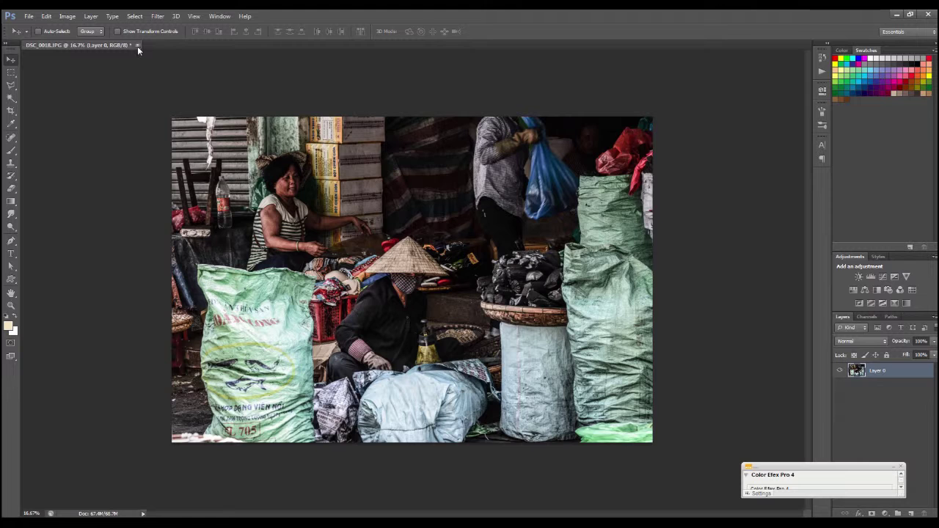
pyautogui.click(137, 45)
pyautogui.click(462, 205)
# - Open the original DSC_0018 and tile both viewer windows side by side, edited right, original left
pyautogui.hotkey('alt', 'Tab')
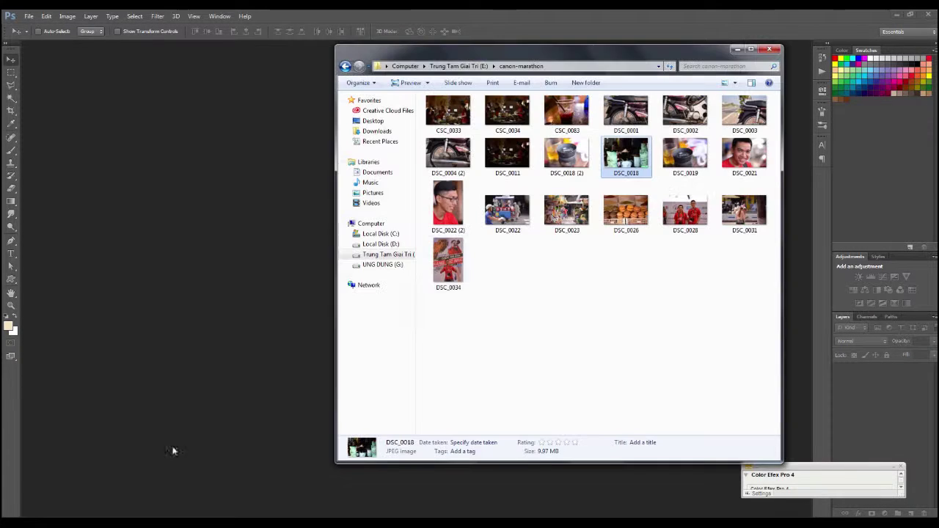
pyautogui.doubleClick(642, 165)
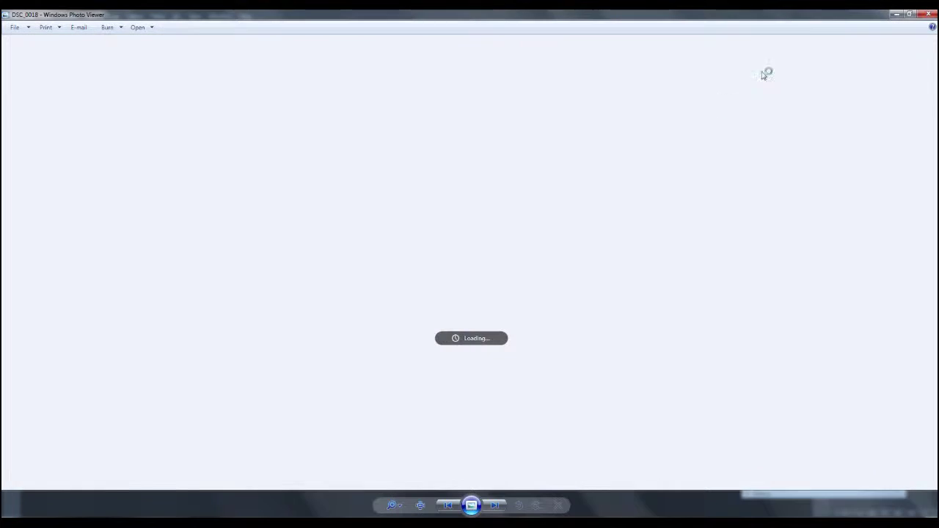
pyautogui.doubleClick(840, 16)
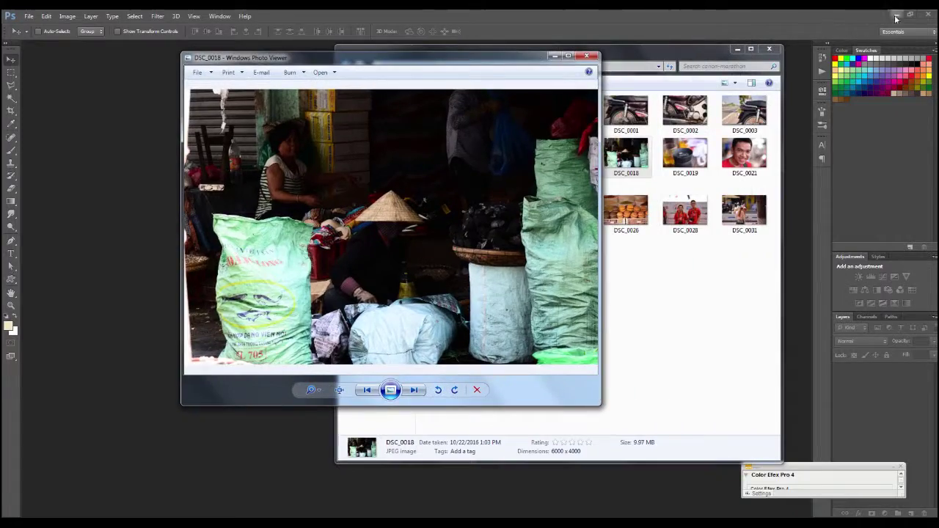
pyautogui.click(896, 14)
pyautogui.click(737, 49)
pyautogui.moveTo(675, 57); pyautogui.dragTo(814, 59)
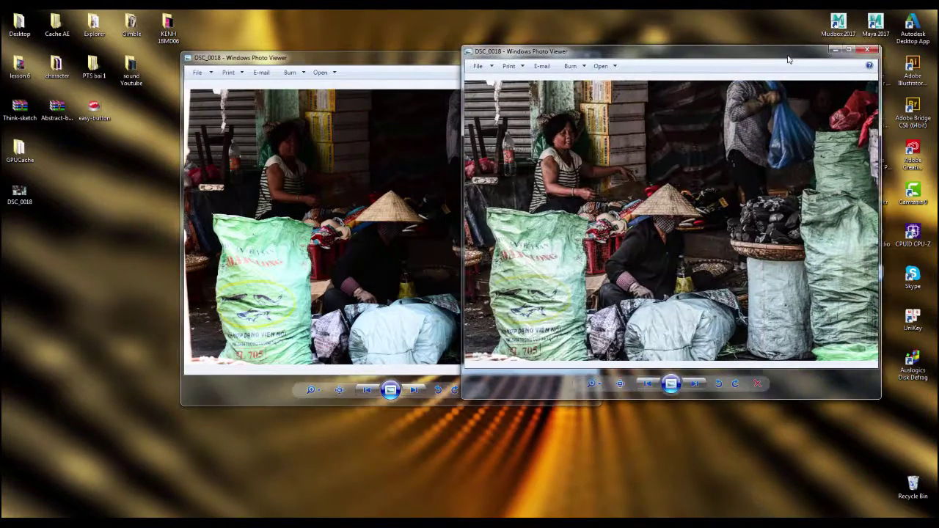
pyautogui.moveTo(420, 61)
pyautogui.mouseDown()
pyautogui.moveTo(280, 61)
pyautogui.moveTo(299, 58)
pyautogui.mouseUp()
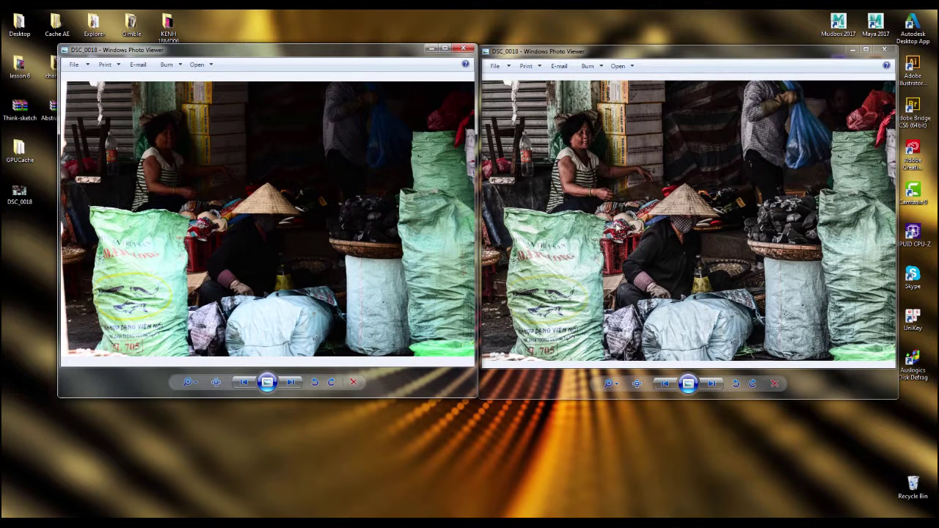